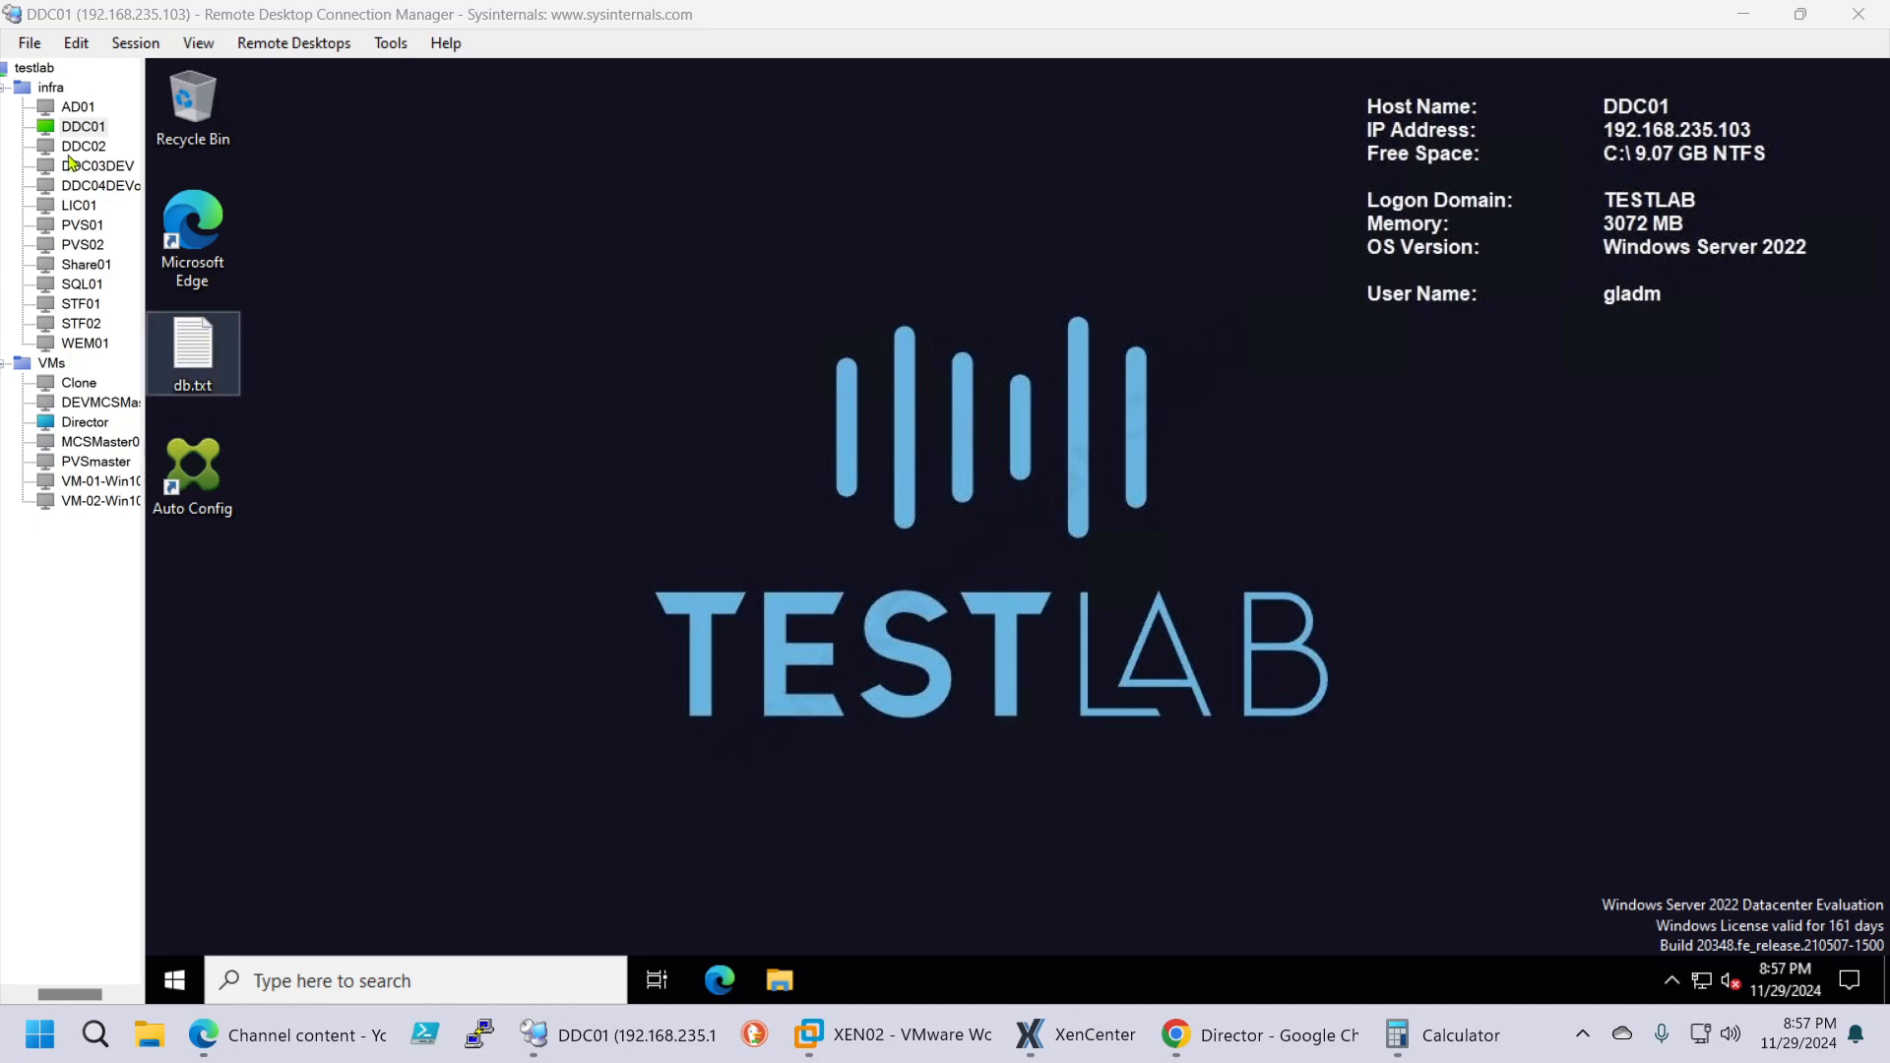
Step: Launch Citrix Director on DDC01 and log on with the prefilled credentials, dismissing the Edge update notice
left_click(715, 518)
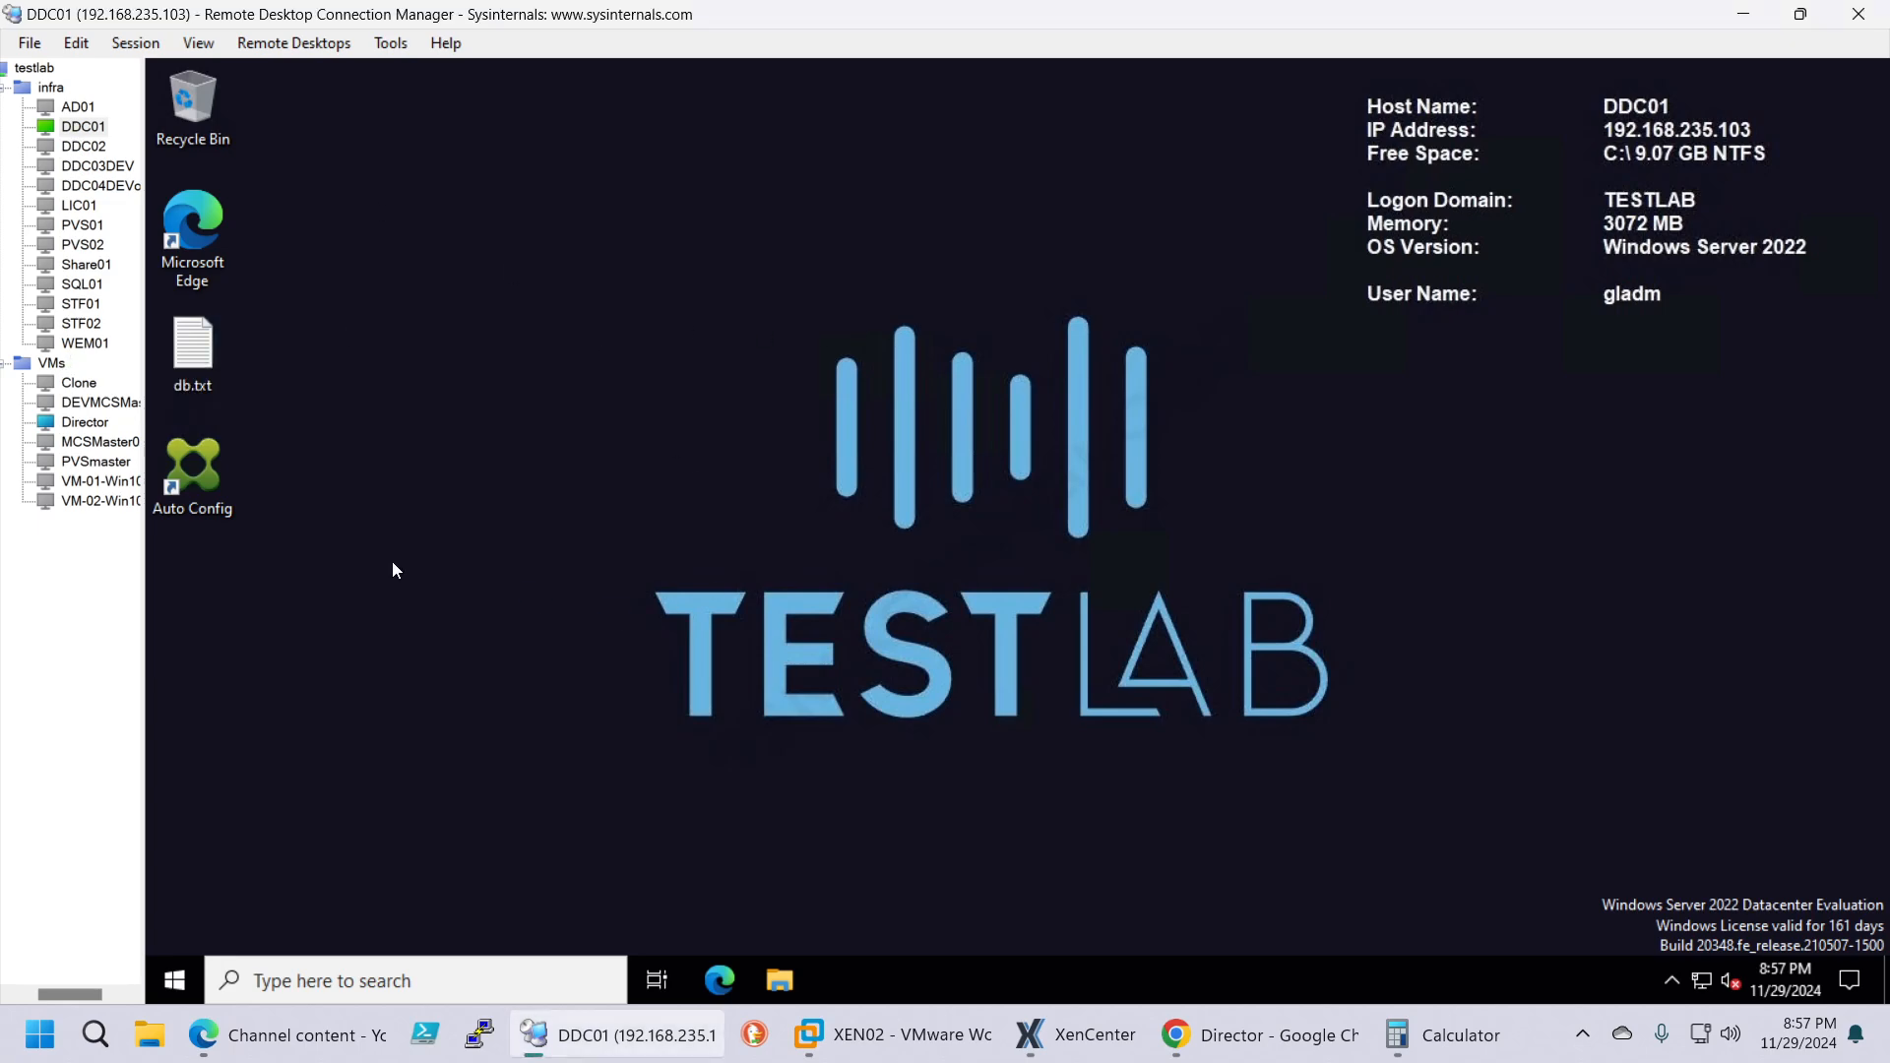
left_click(174, 979)
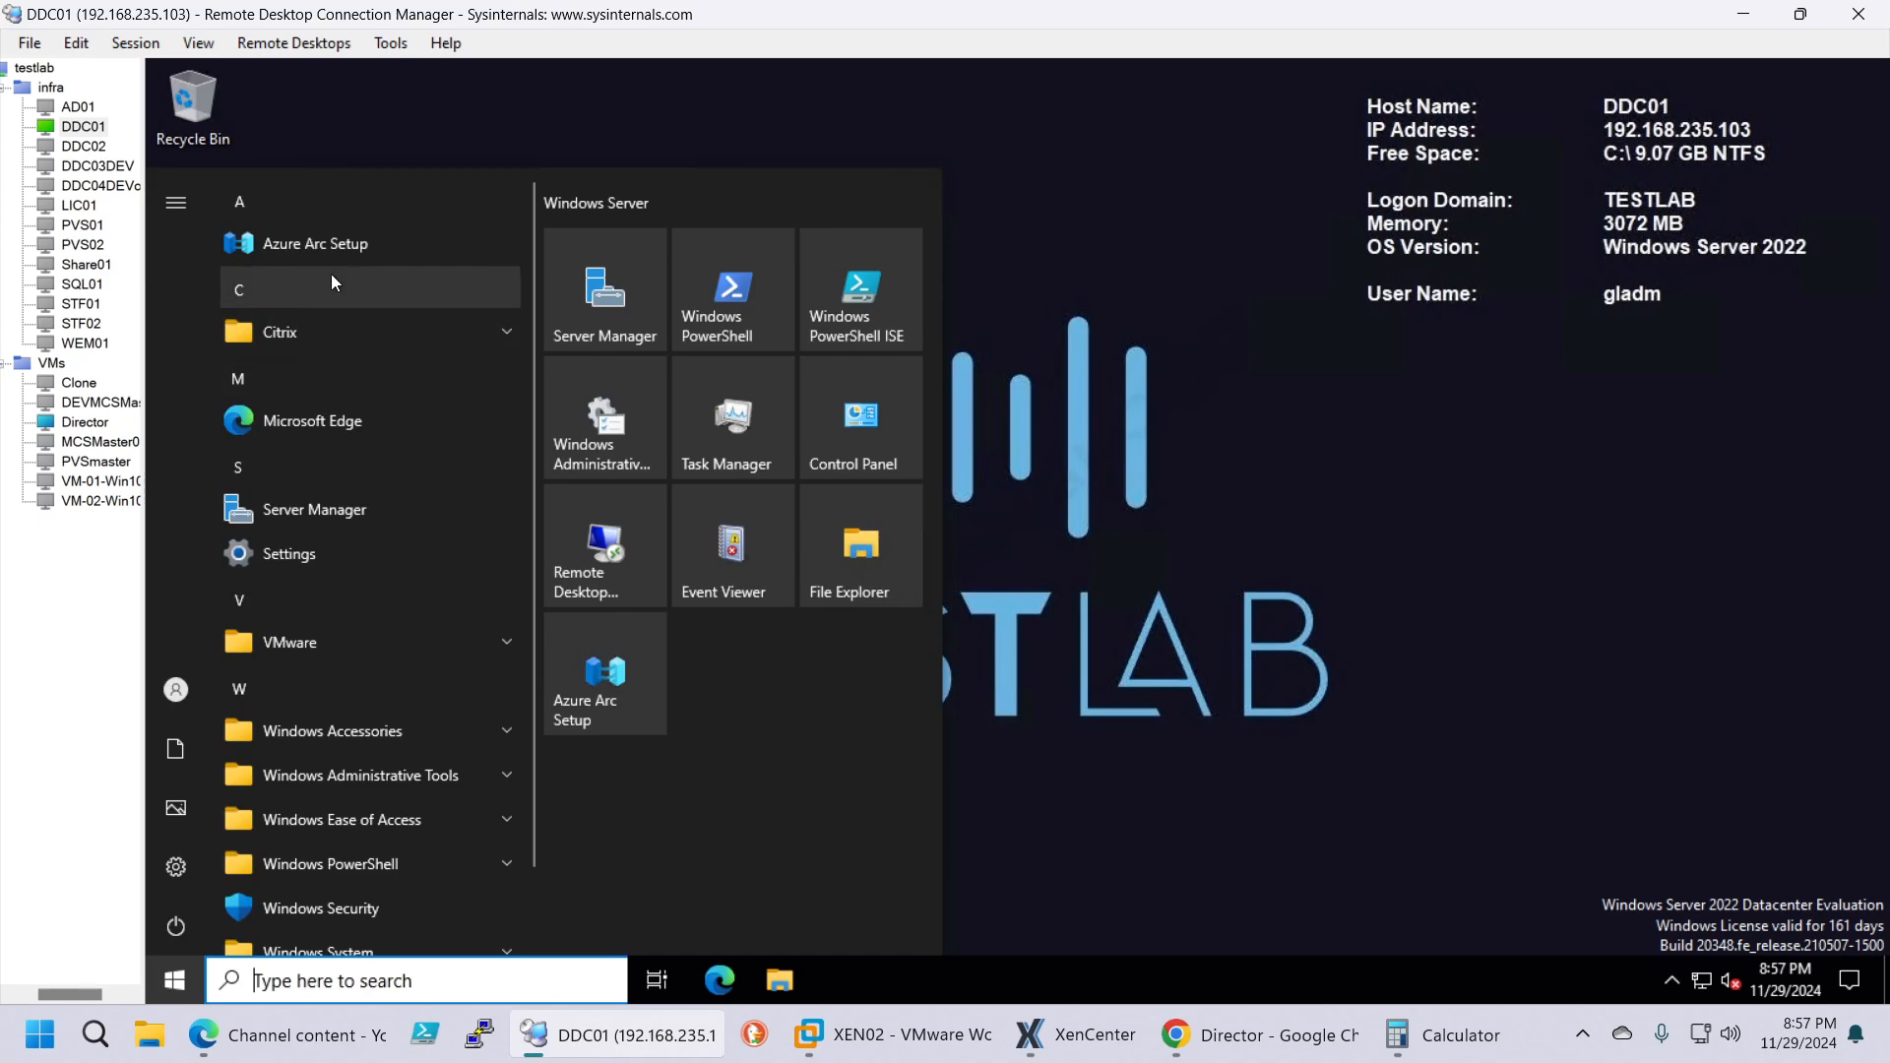
left_click(313, 331)
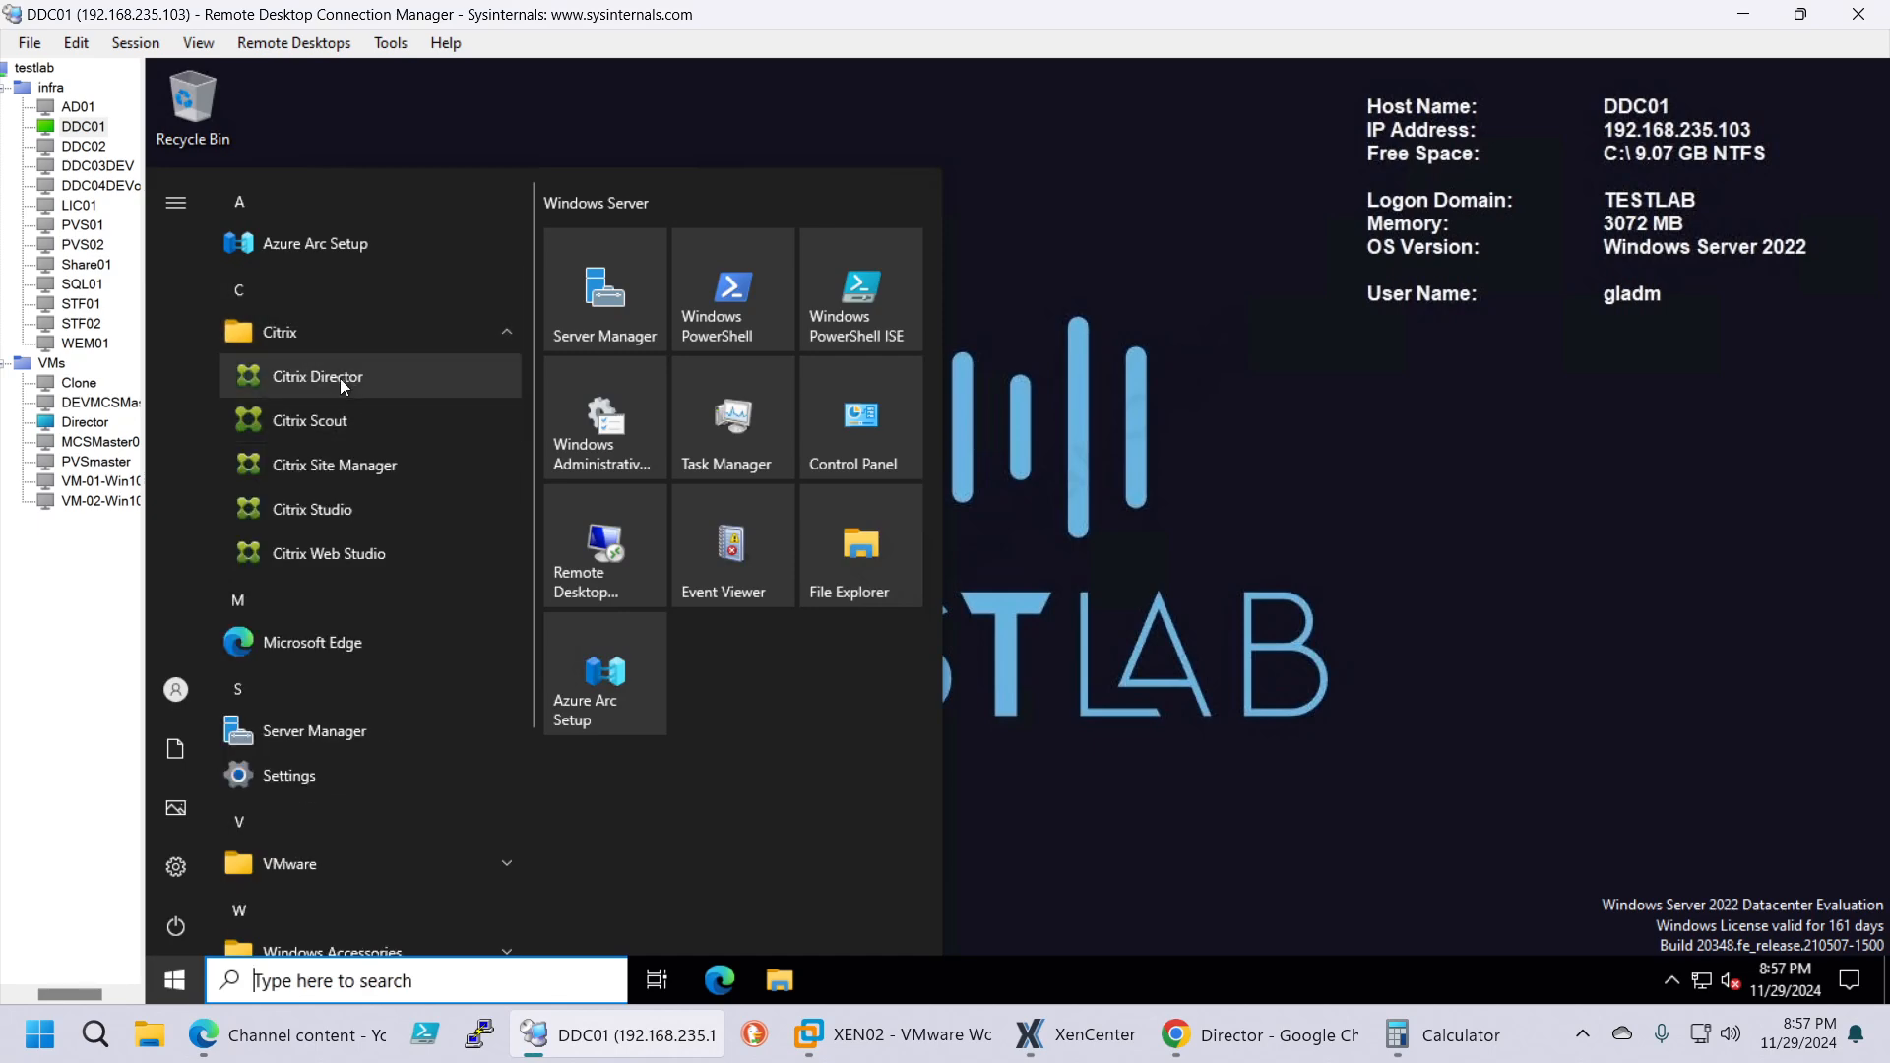
left_click(339, 378)
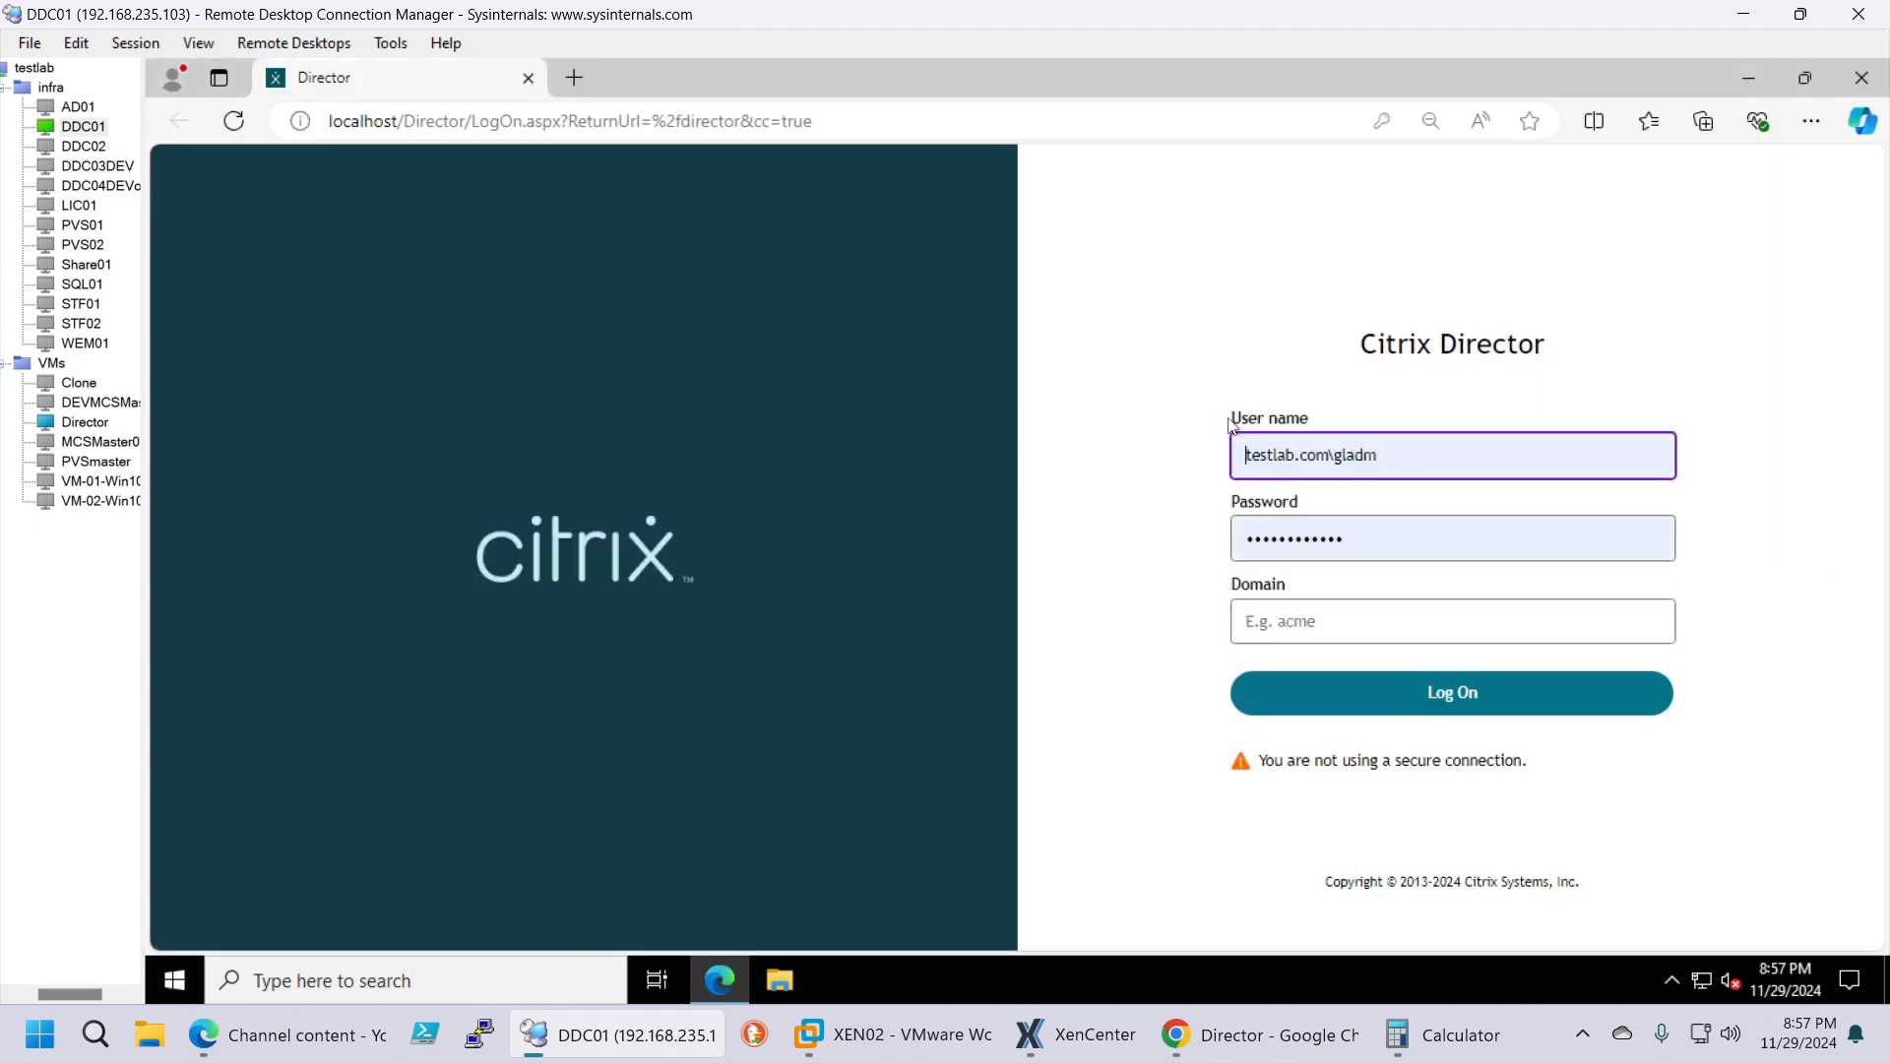
key("Return")
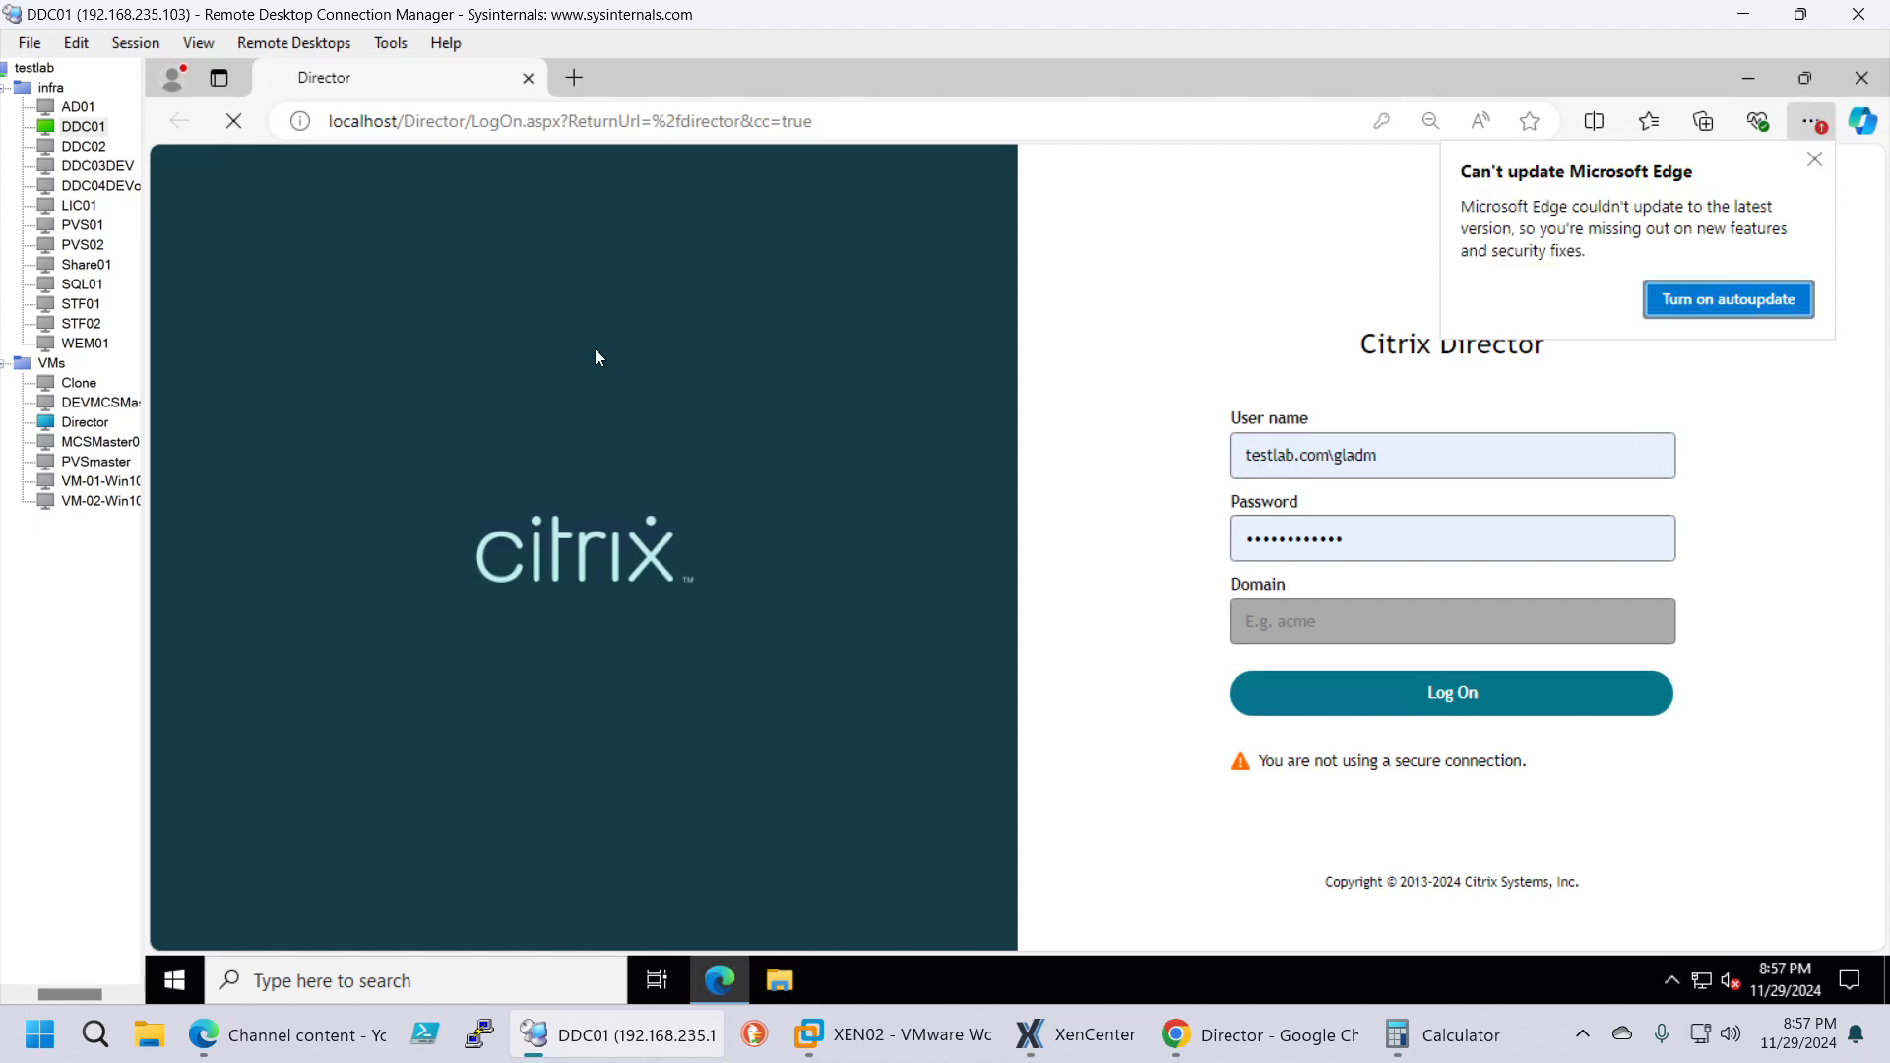
left_click(1815, 159)
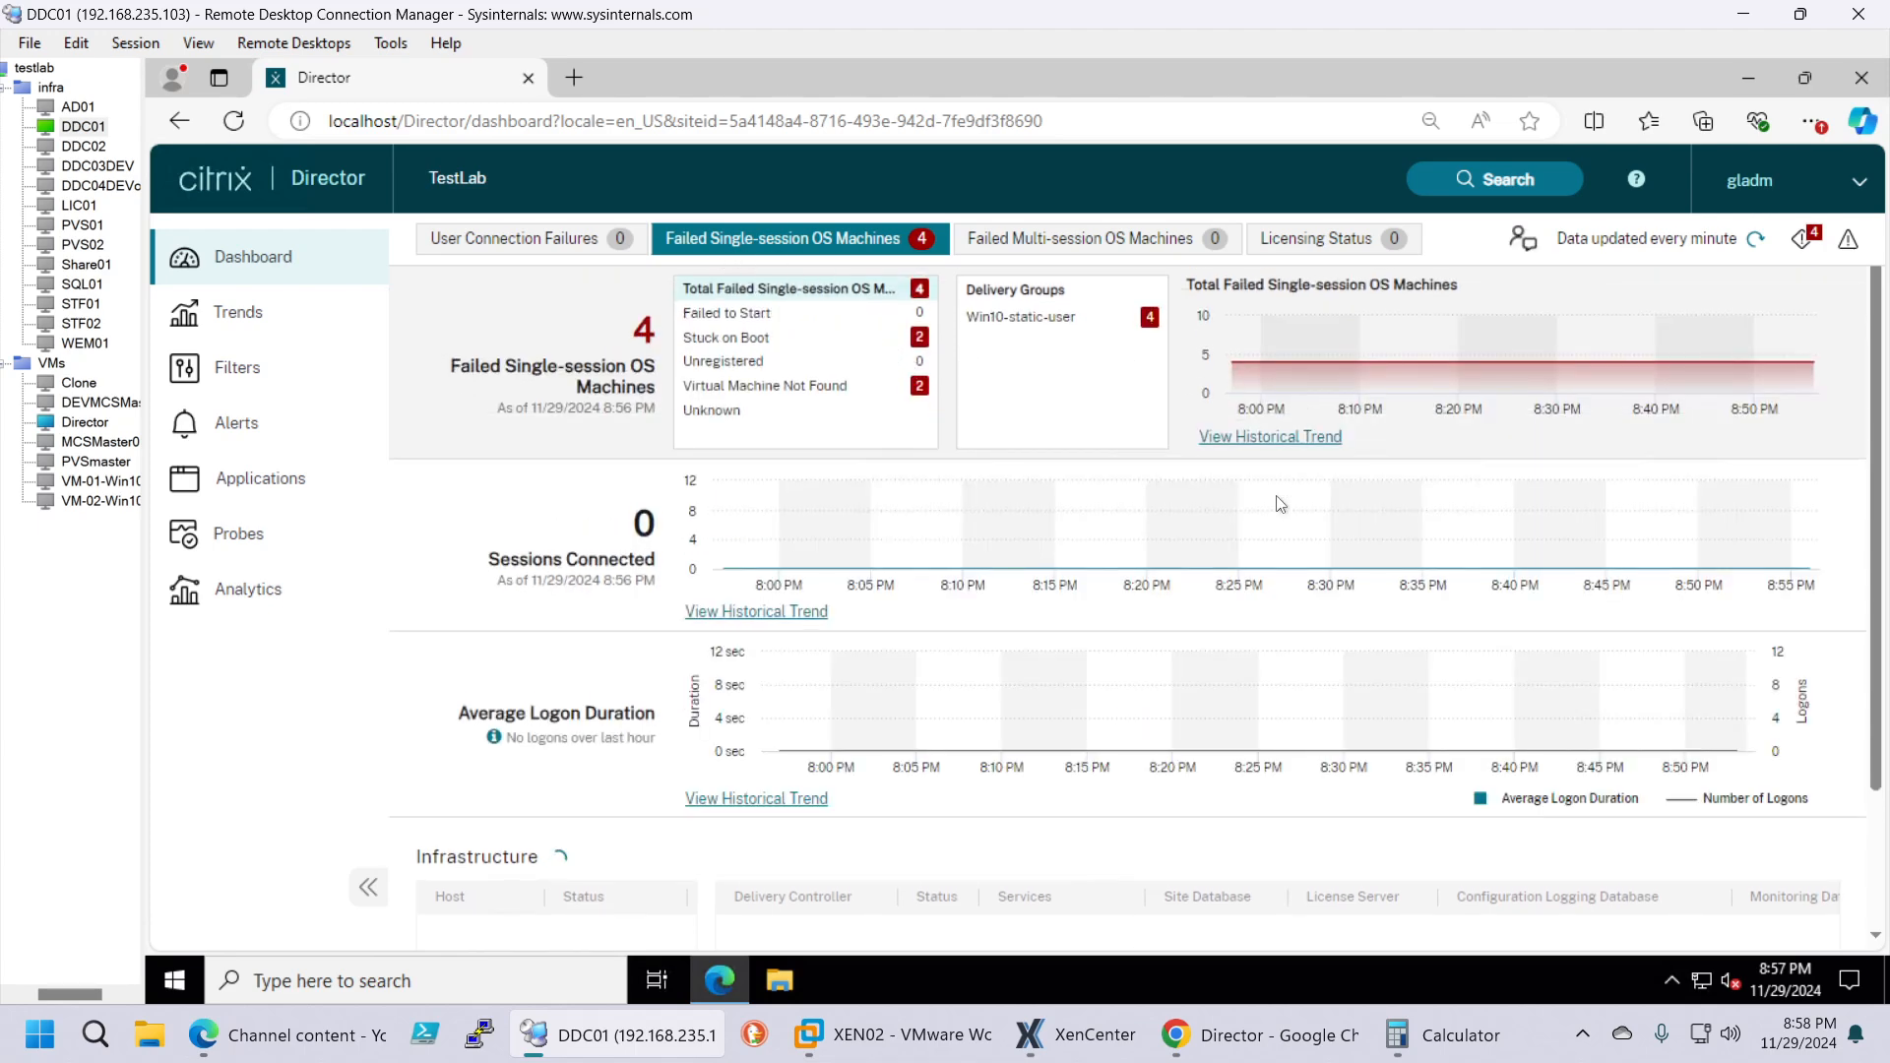
Step: Examine the Director dashboard, including the hosts and delivery controllers in the Infrastructure section
scroll(1260, 525, "down", 2)
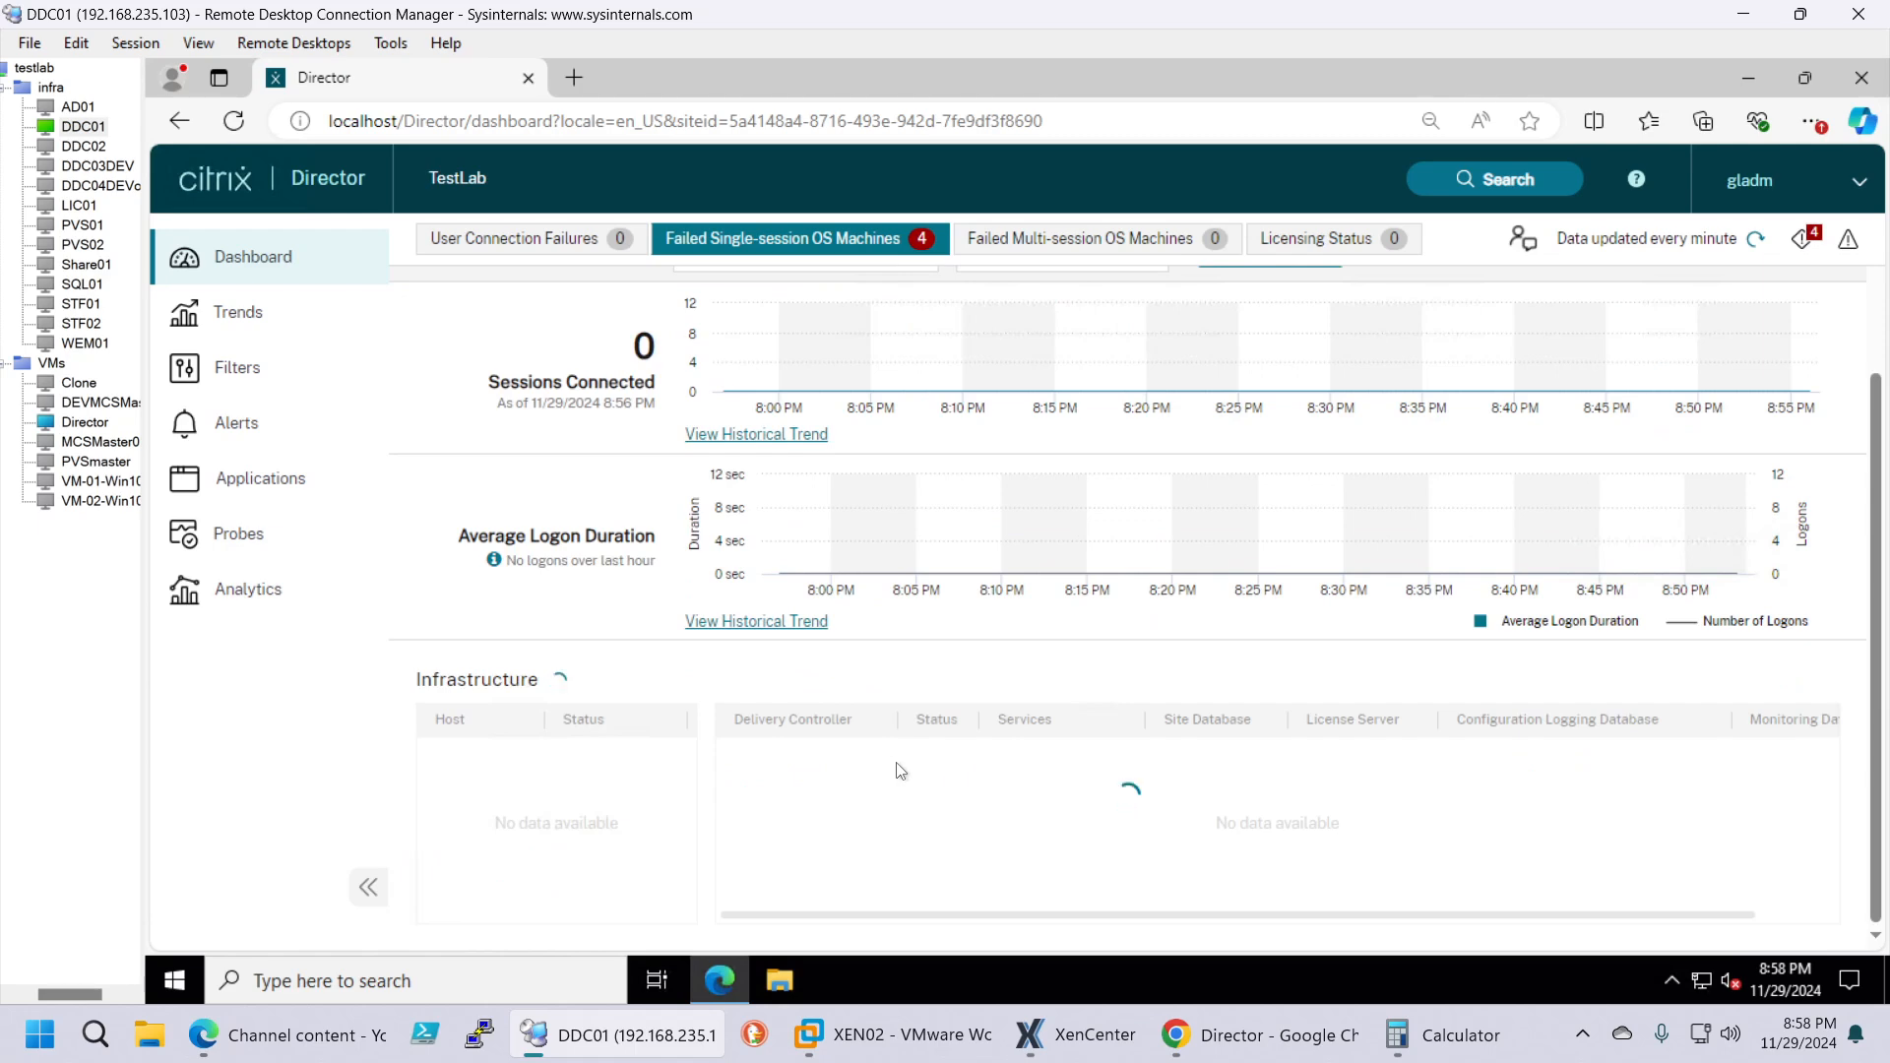
scroll(886, 733, "up", 2)
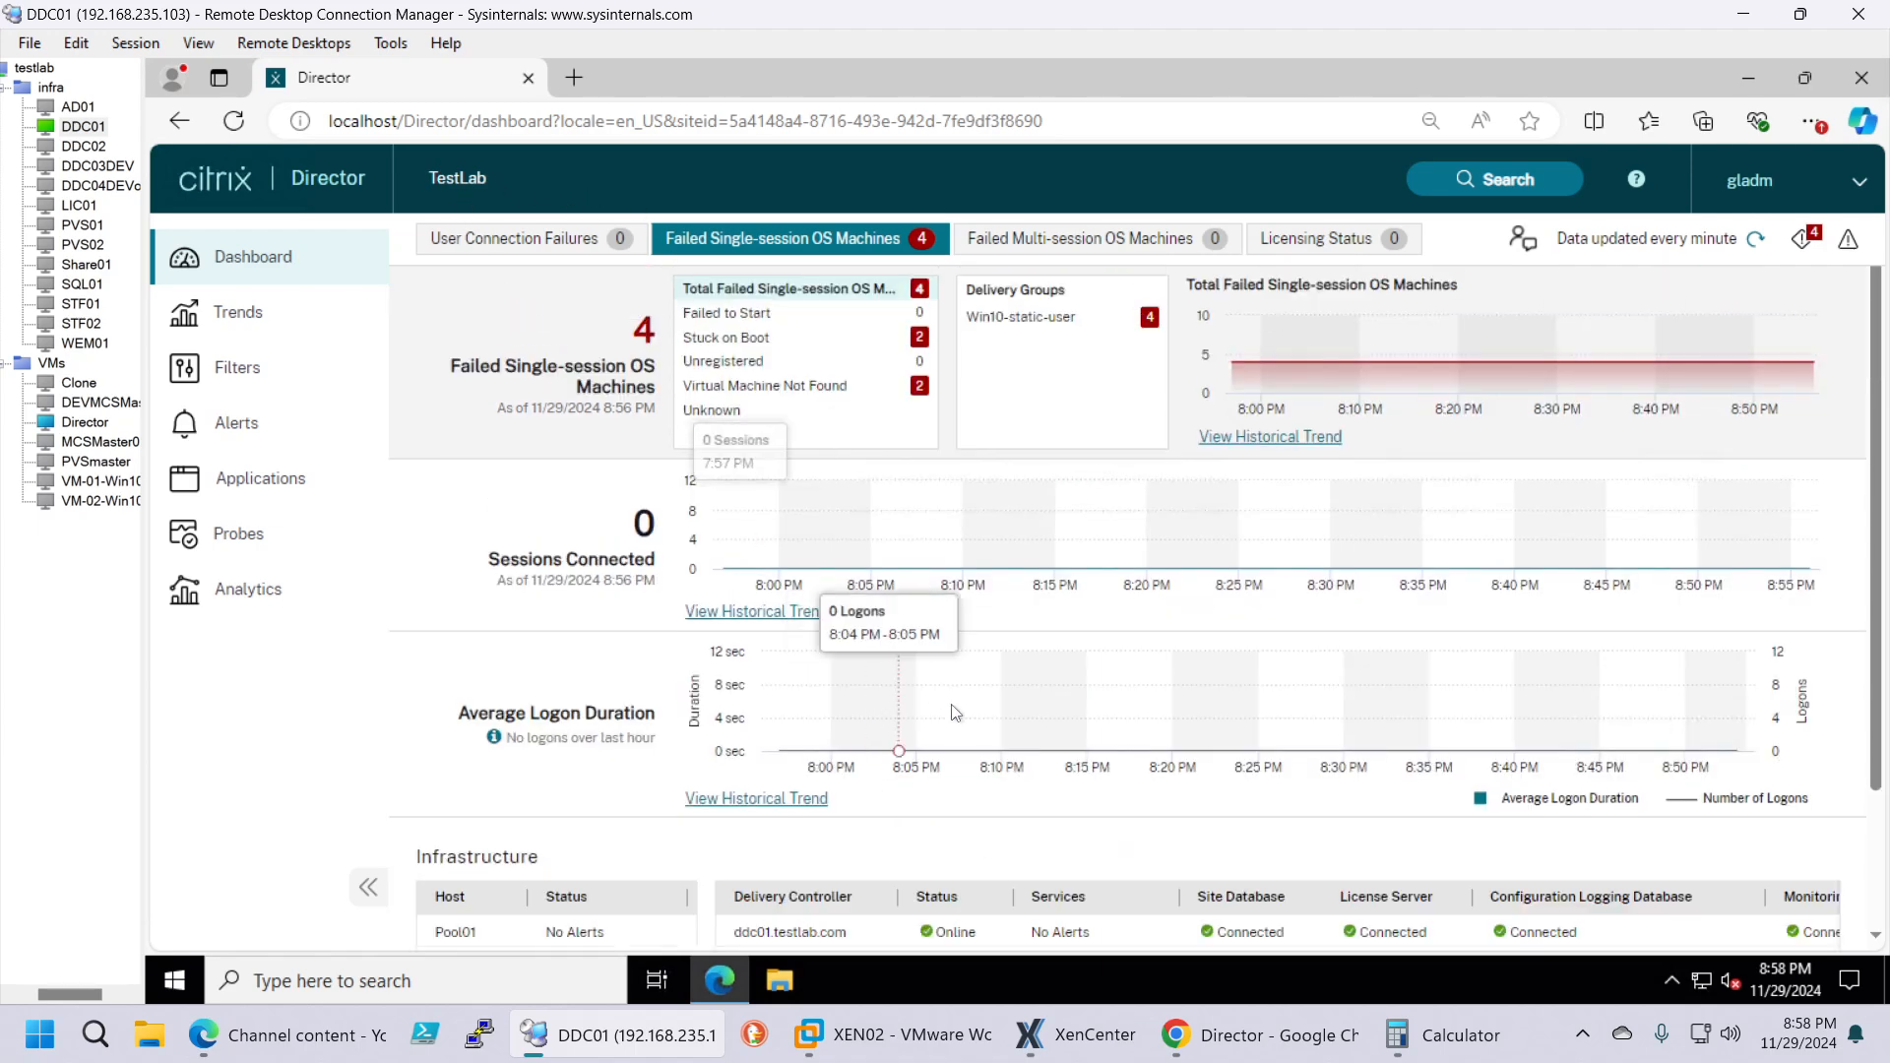
scroll(1051, 725, "down", 2)
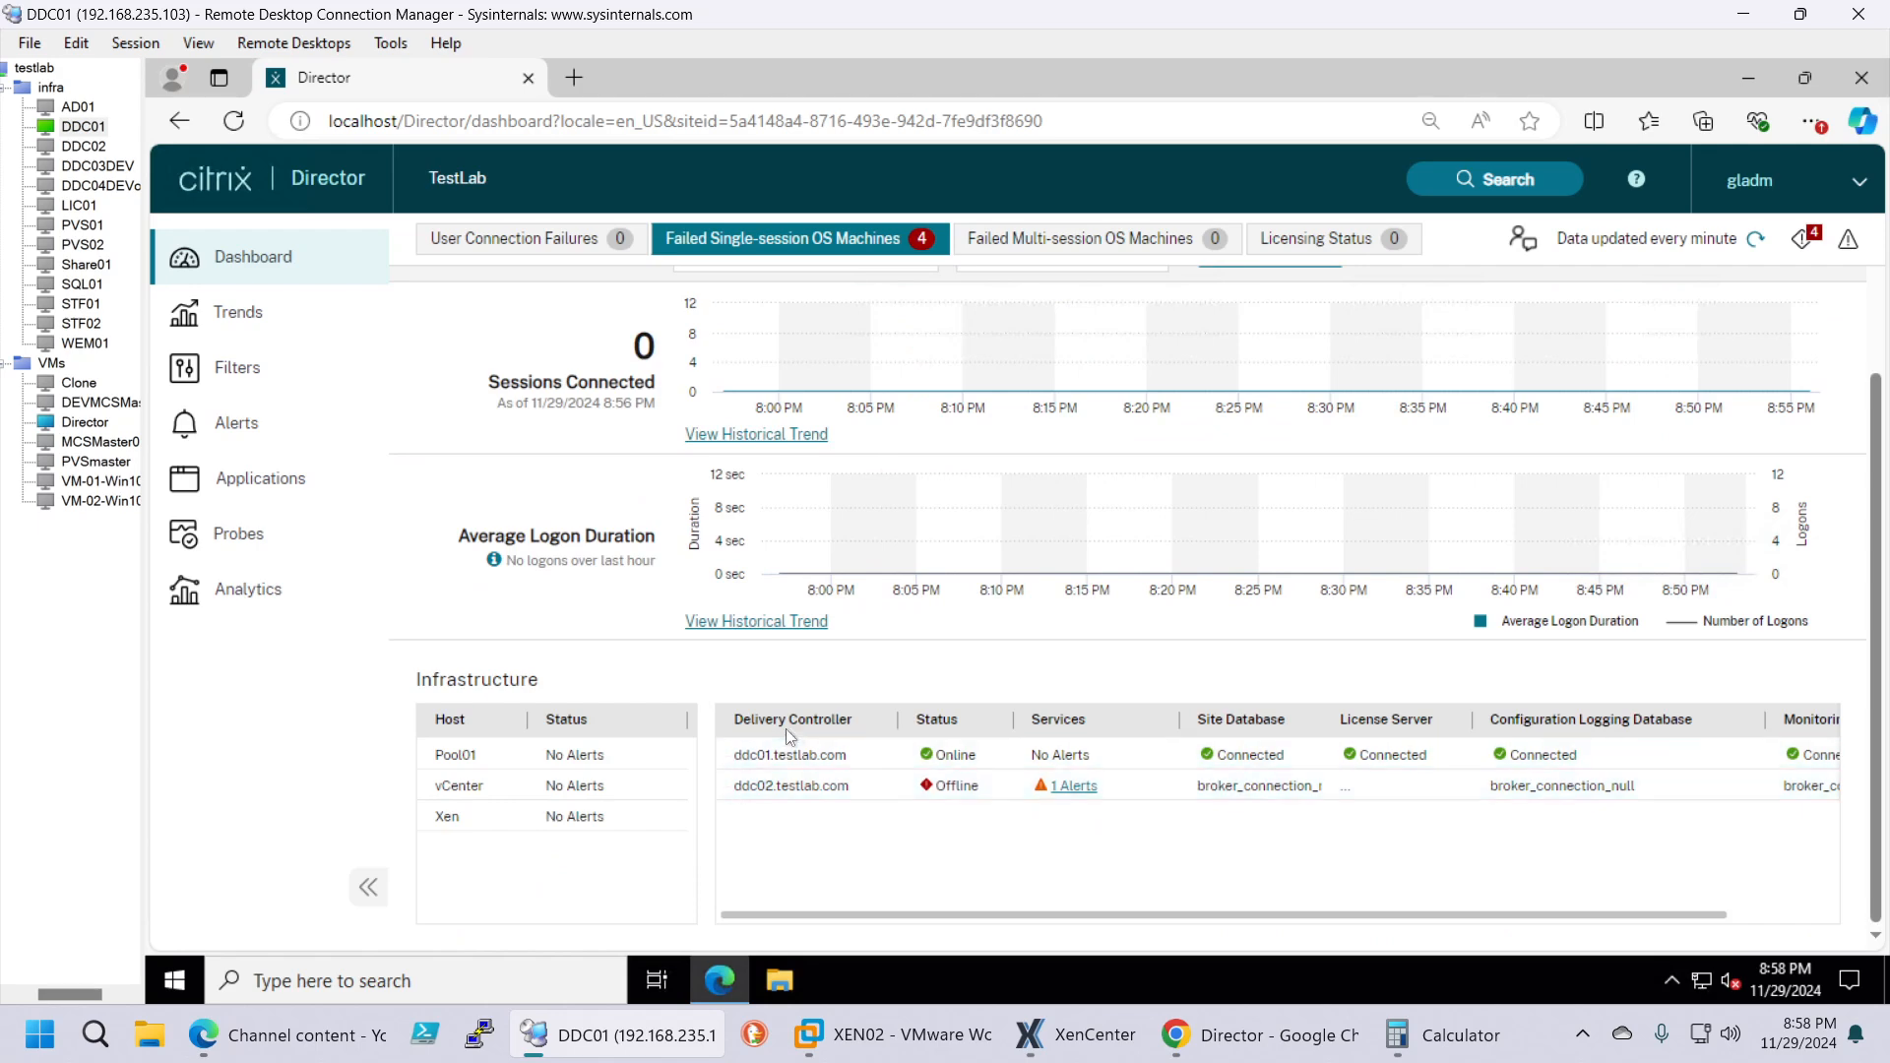
scroll(980, 630, "up", 2)
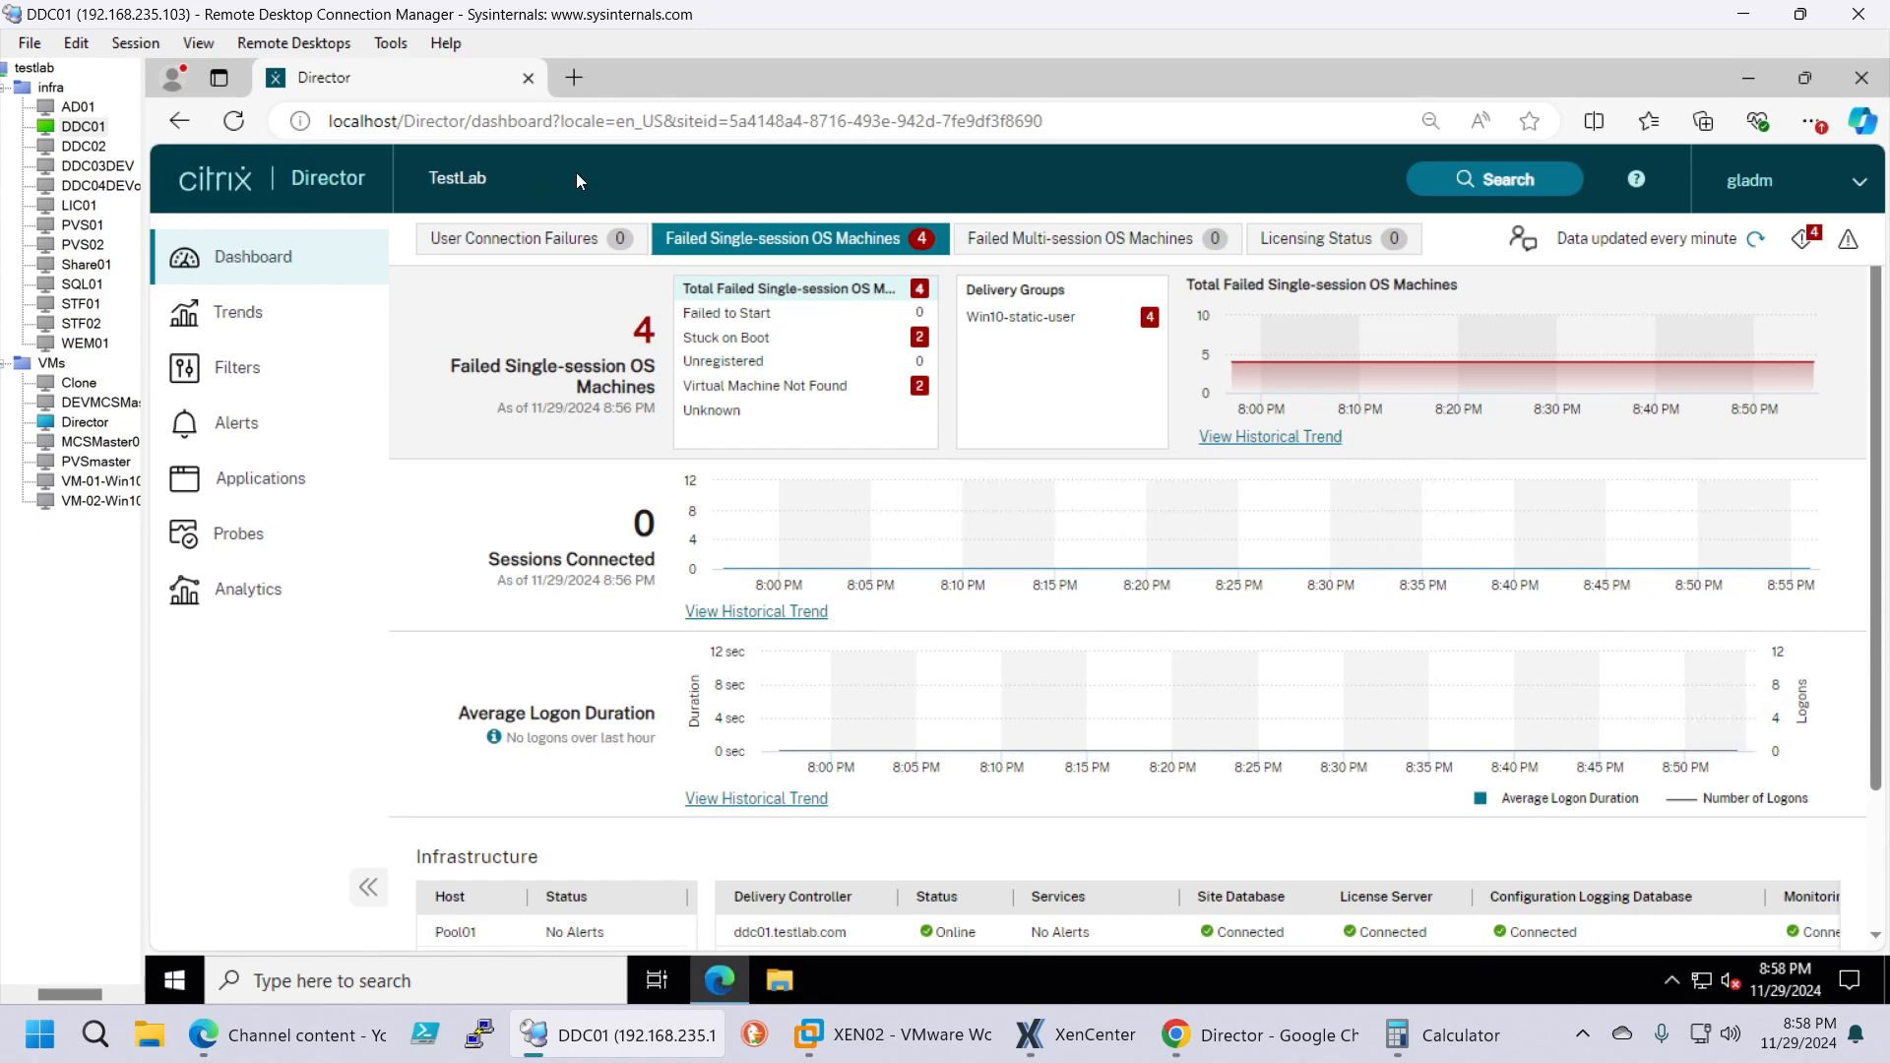
Step: Log off from Director and close the browser
left_click(1766, 191)
left_click(1732, 292)
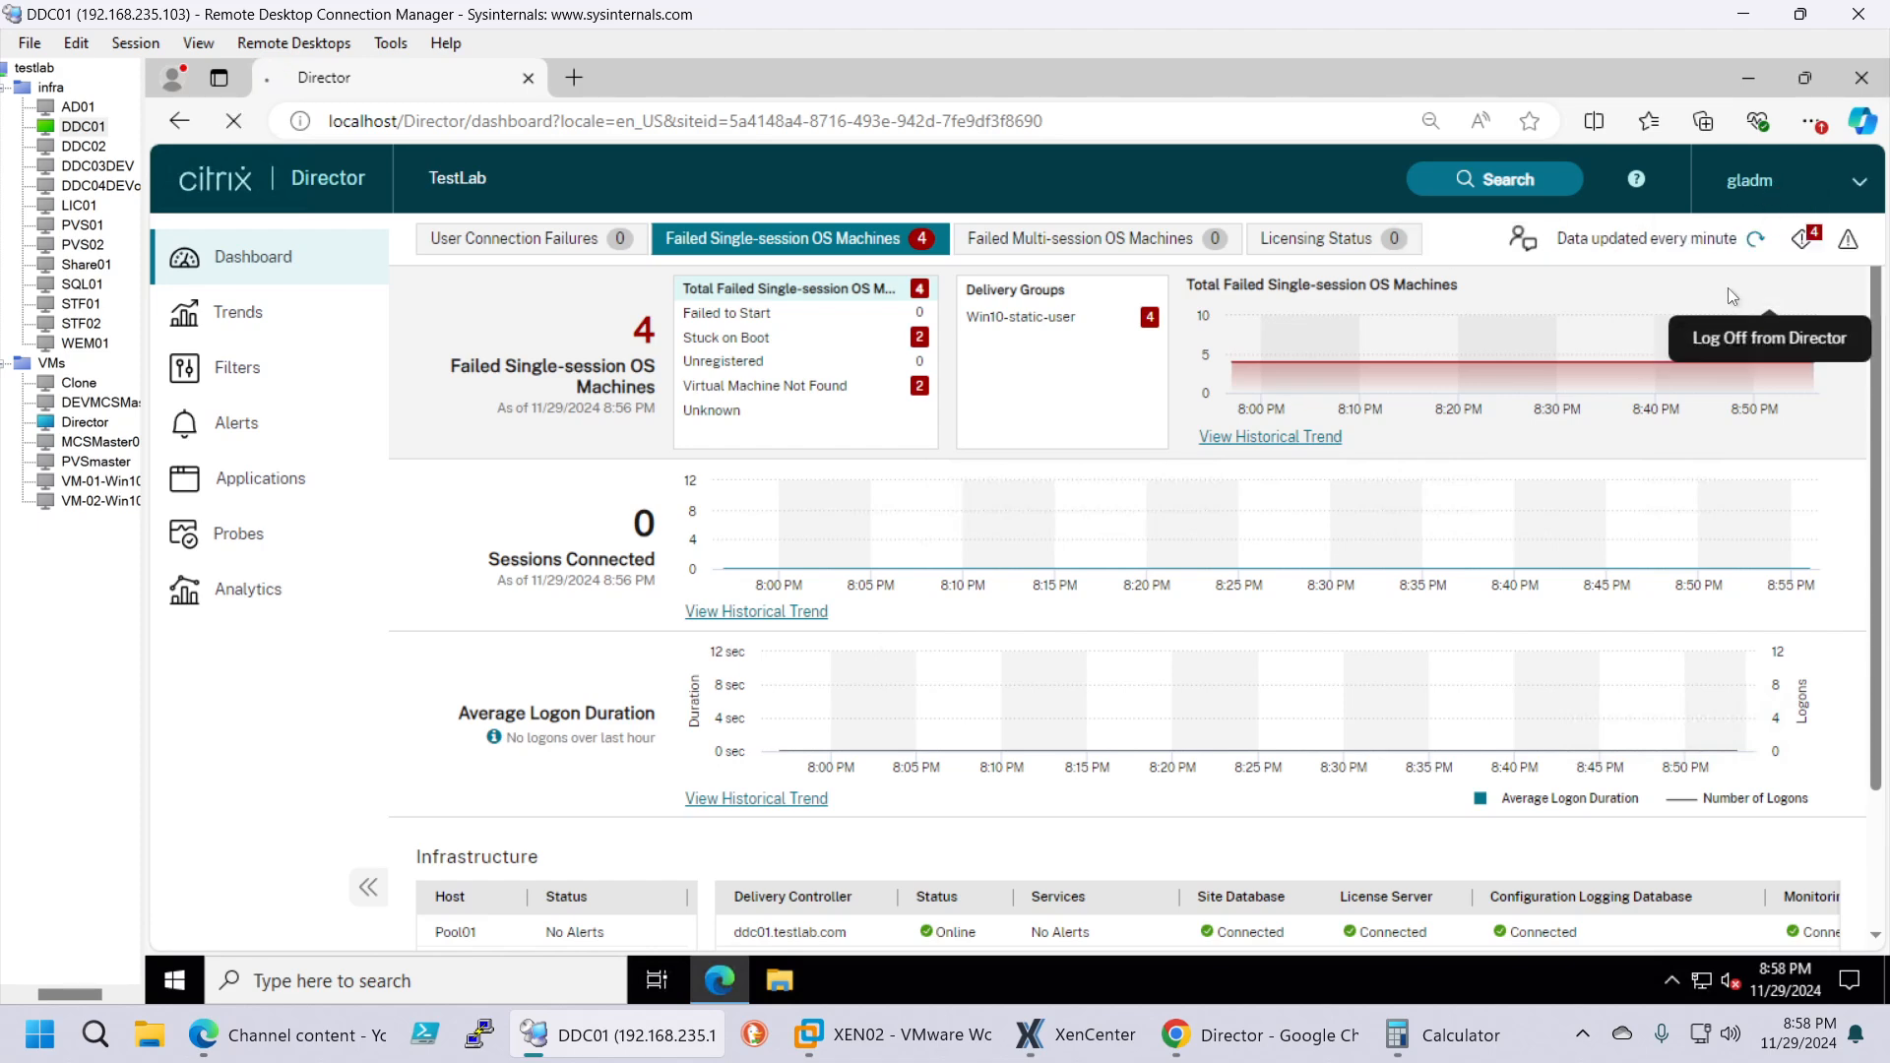
left_click(1860, 78)
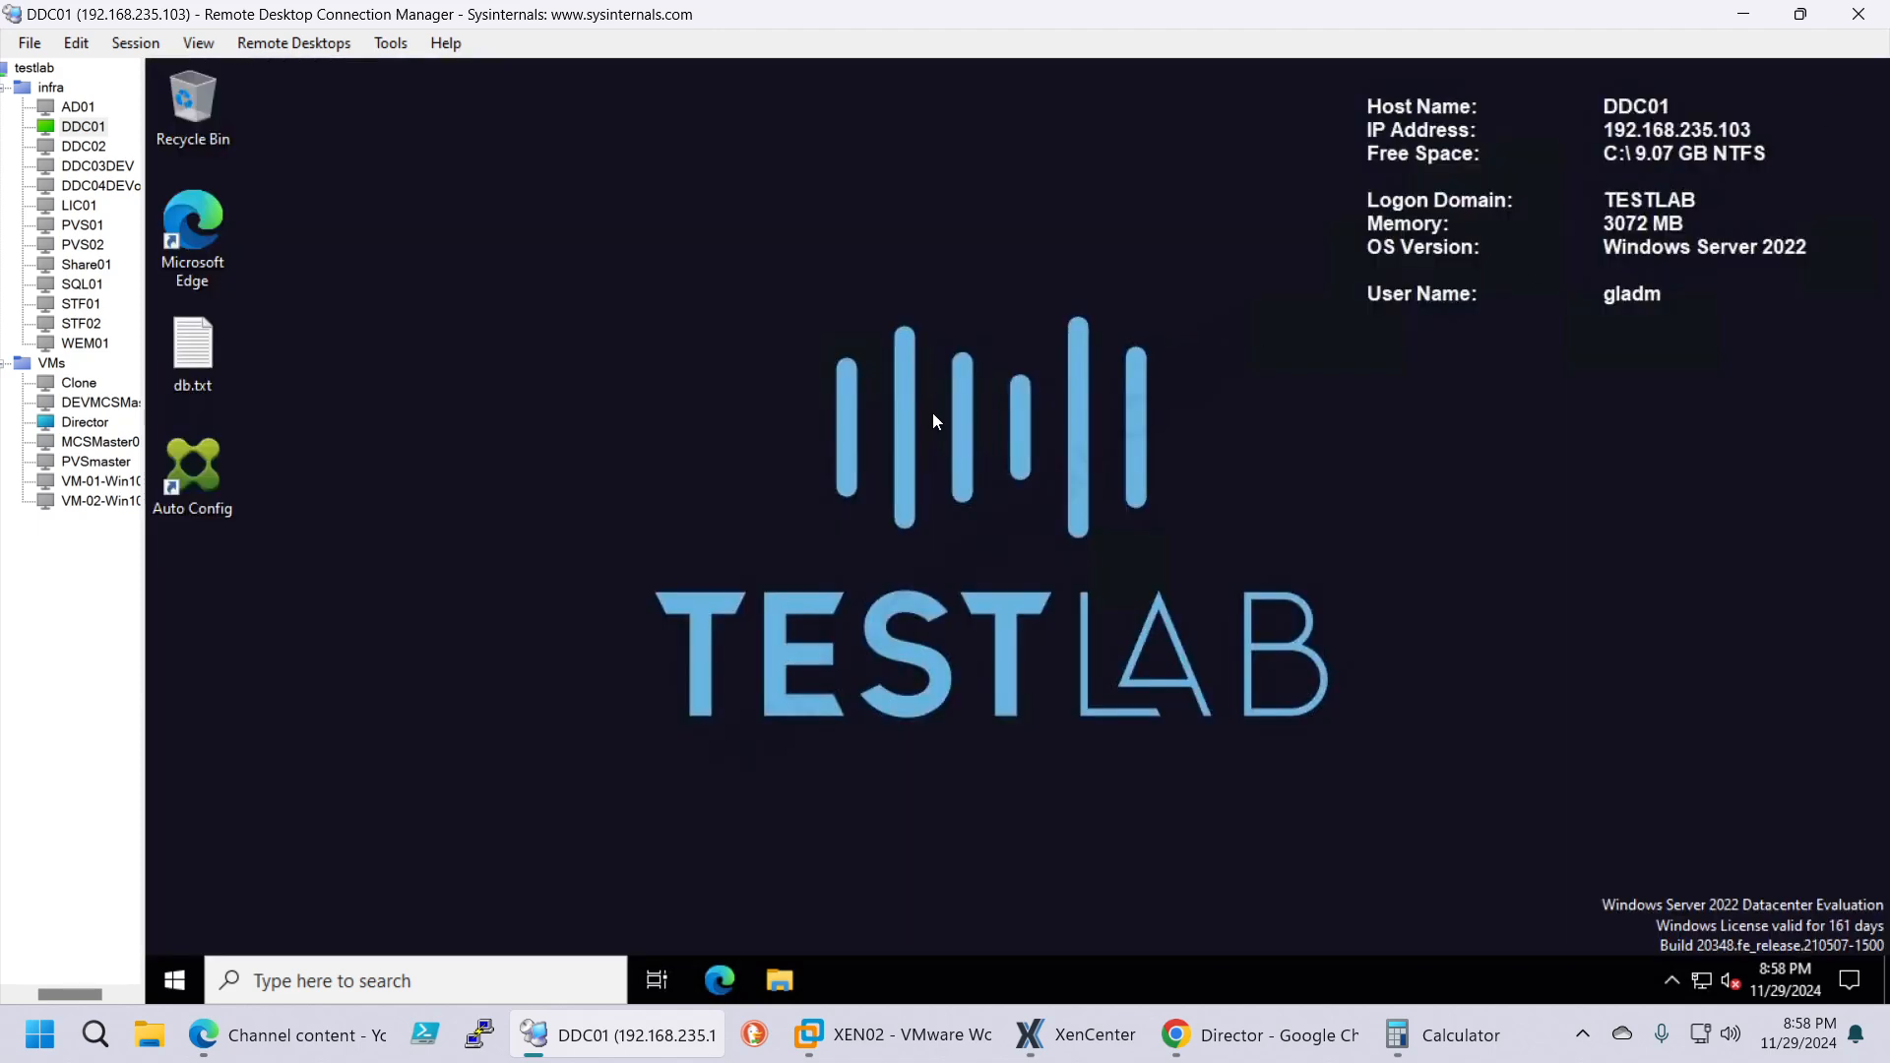
Step: Search DDC01 for "iis" and launch Internet Information Services (IIS) Manager
left_click(322, 983)
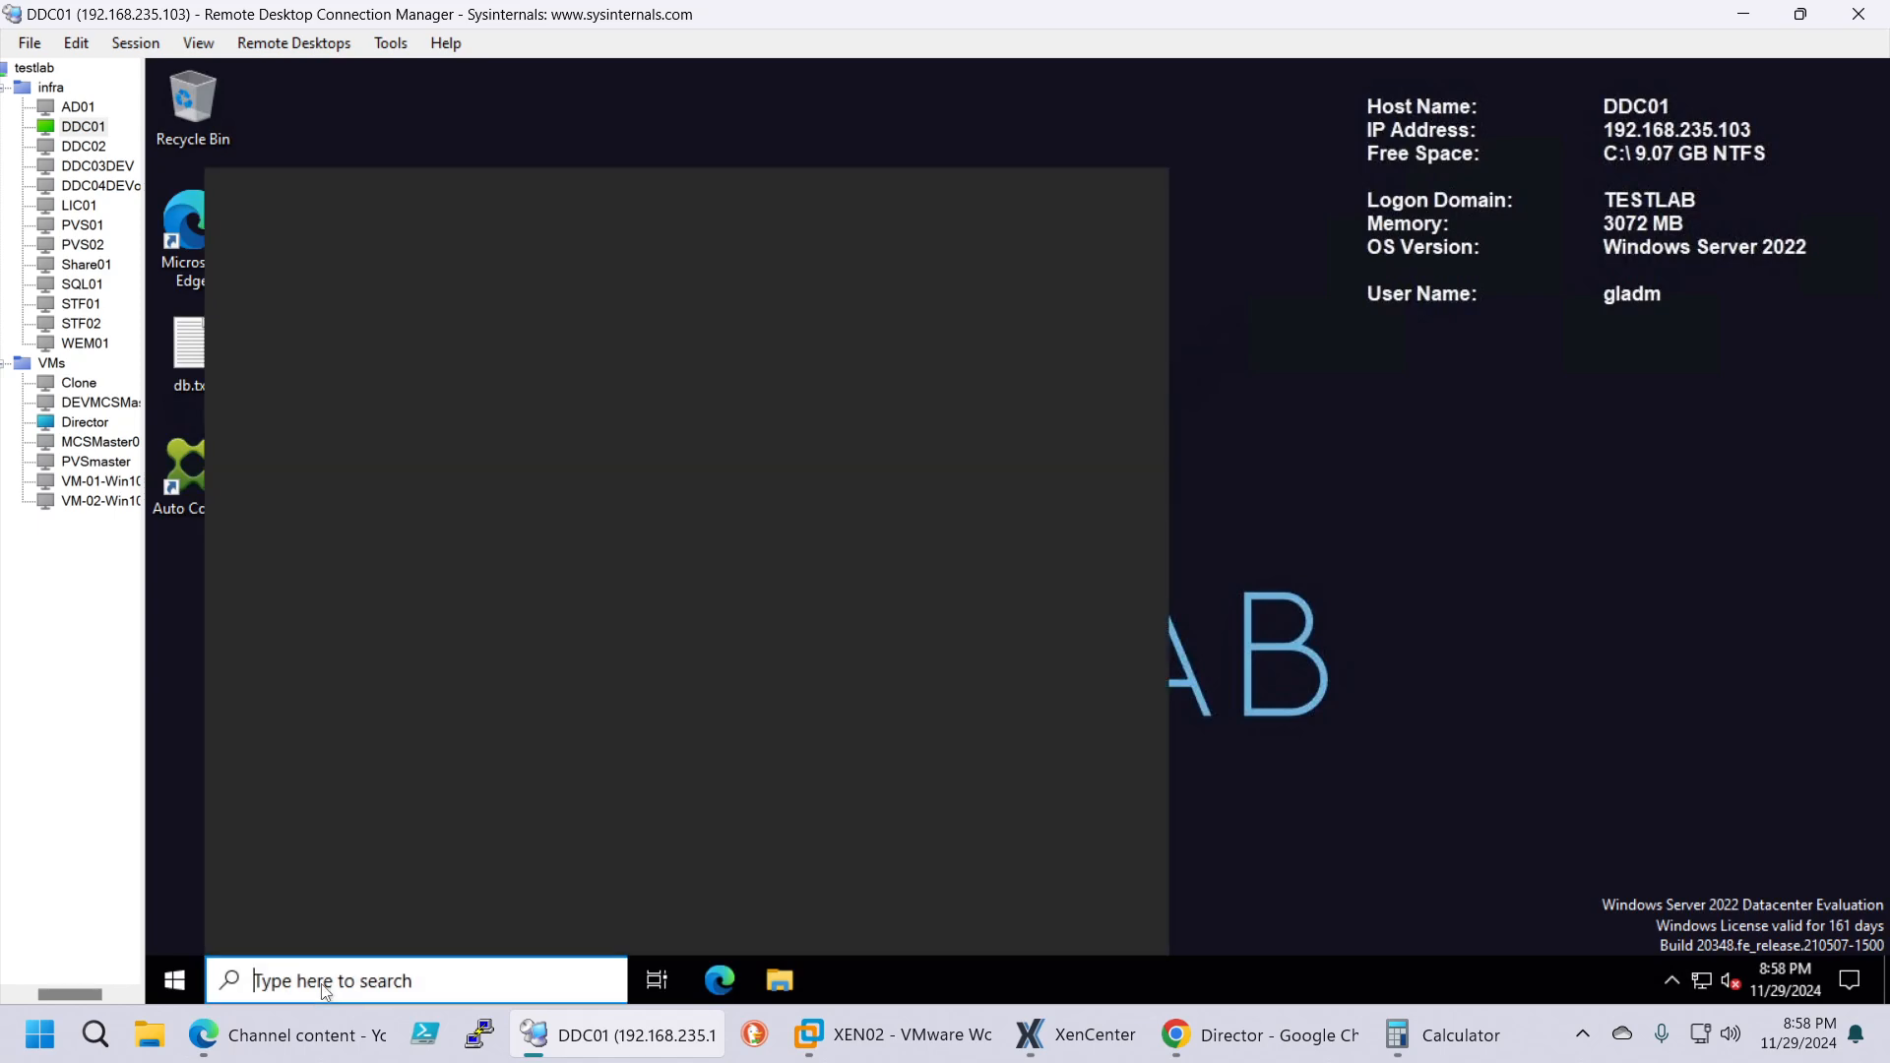
type("iis")
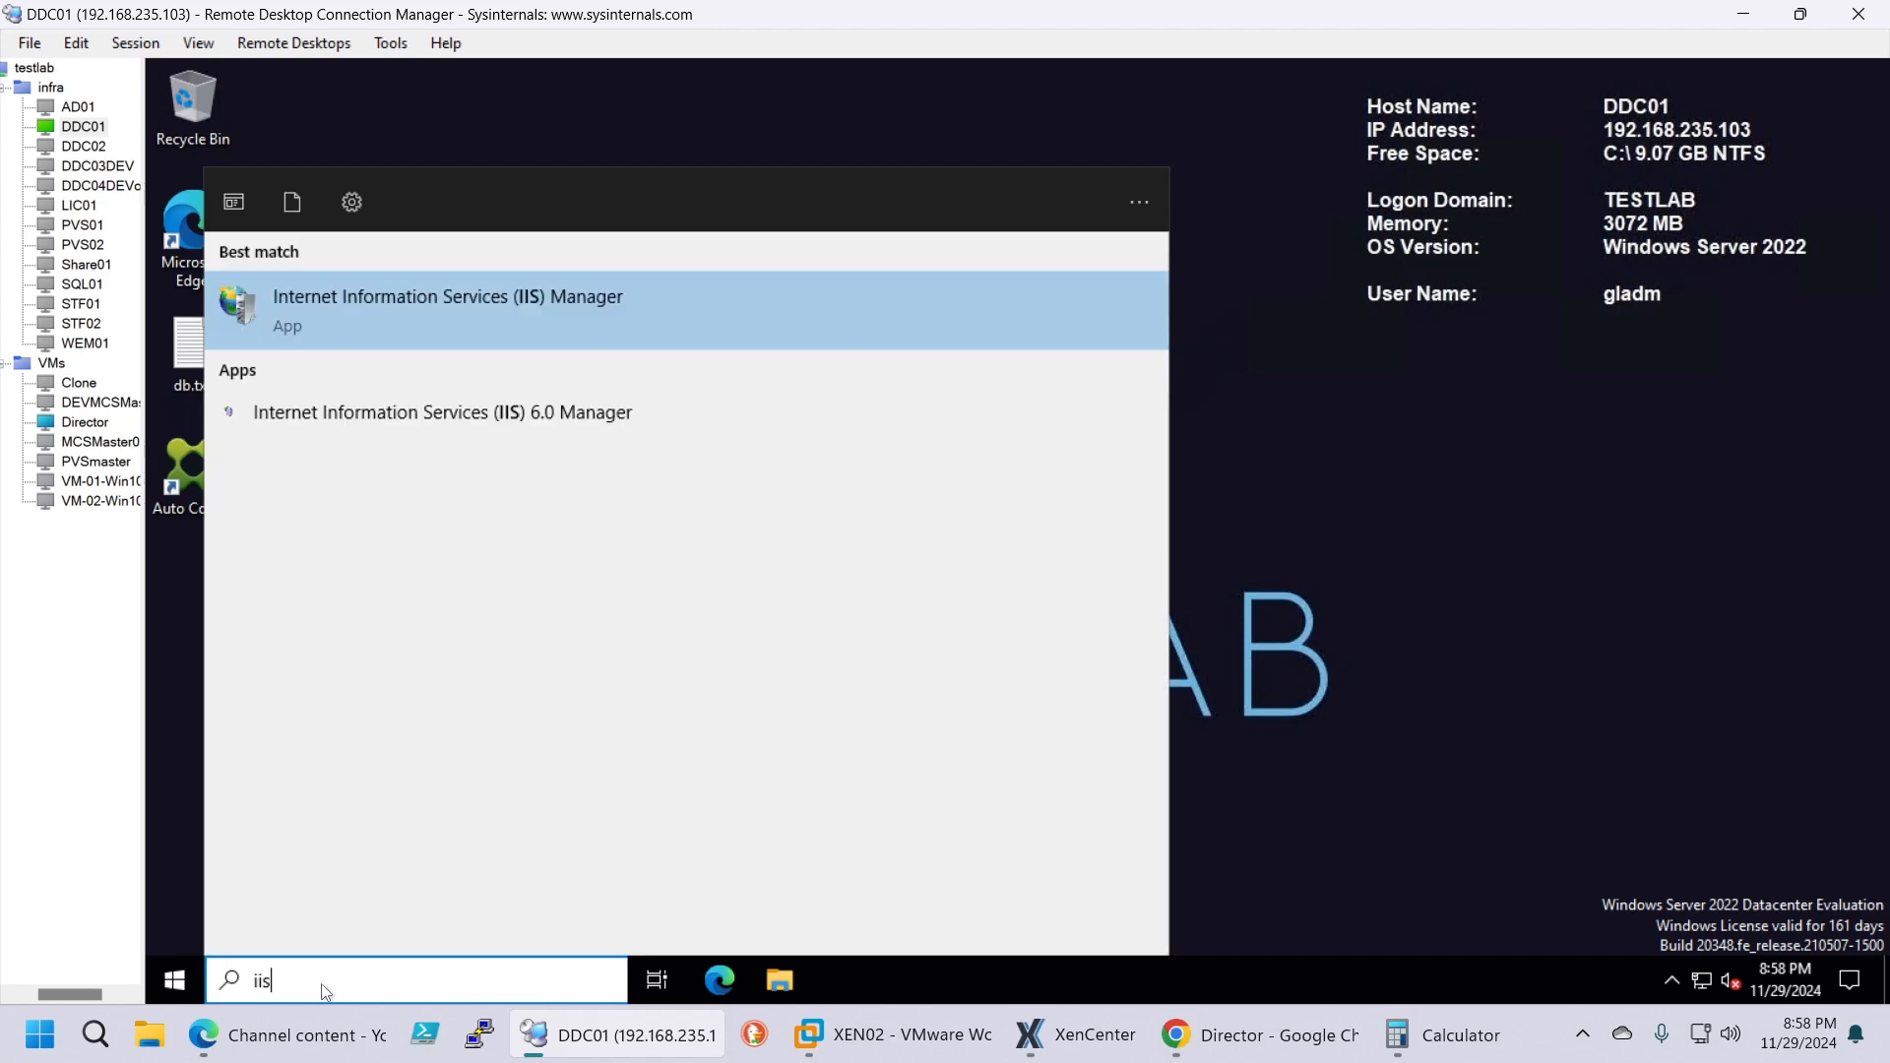
key("Return")
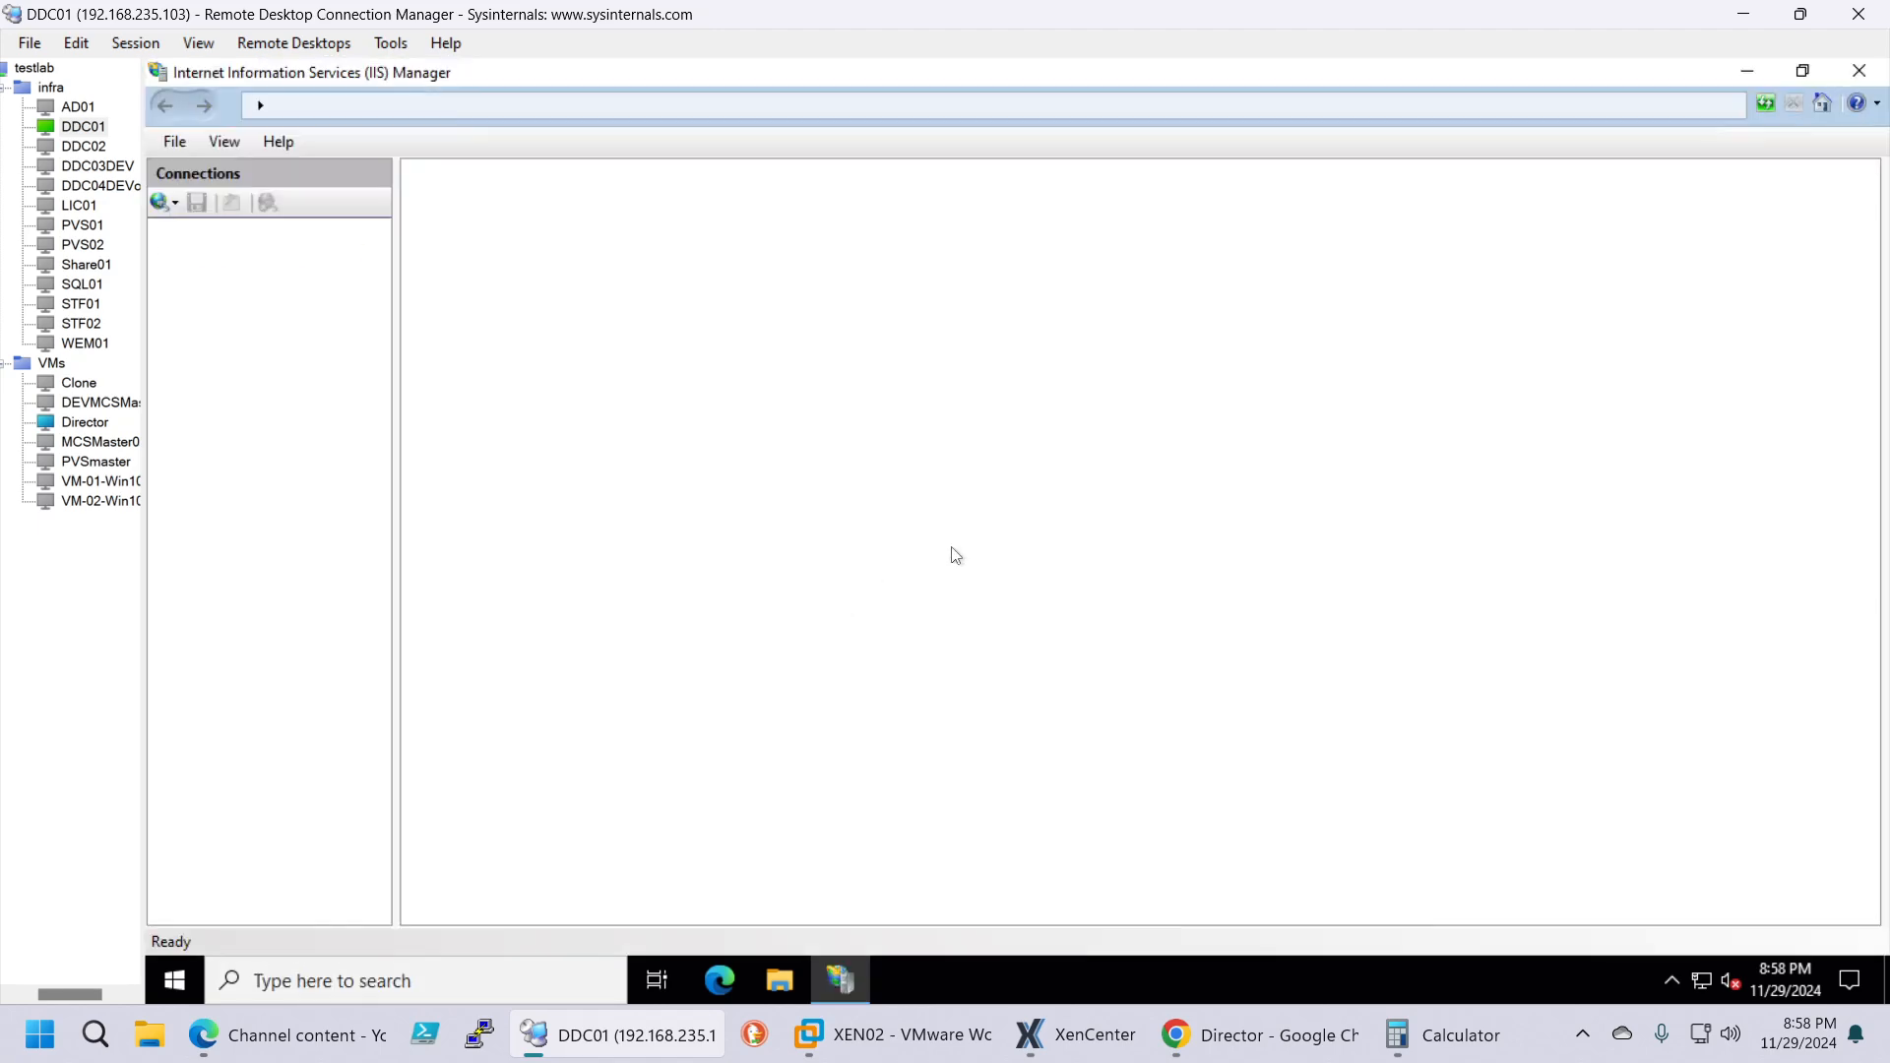
Step: Open the Application Settings of the Director application under Default Web Site and select the Service.AutoDiscoveryAddresses entry
left_click(182, 257)
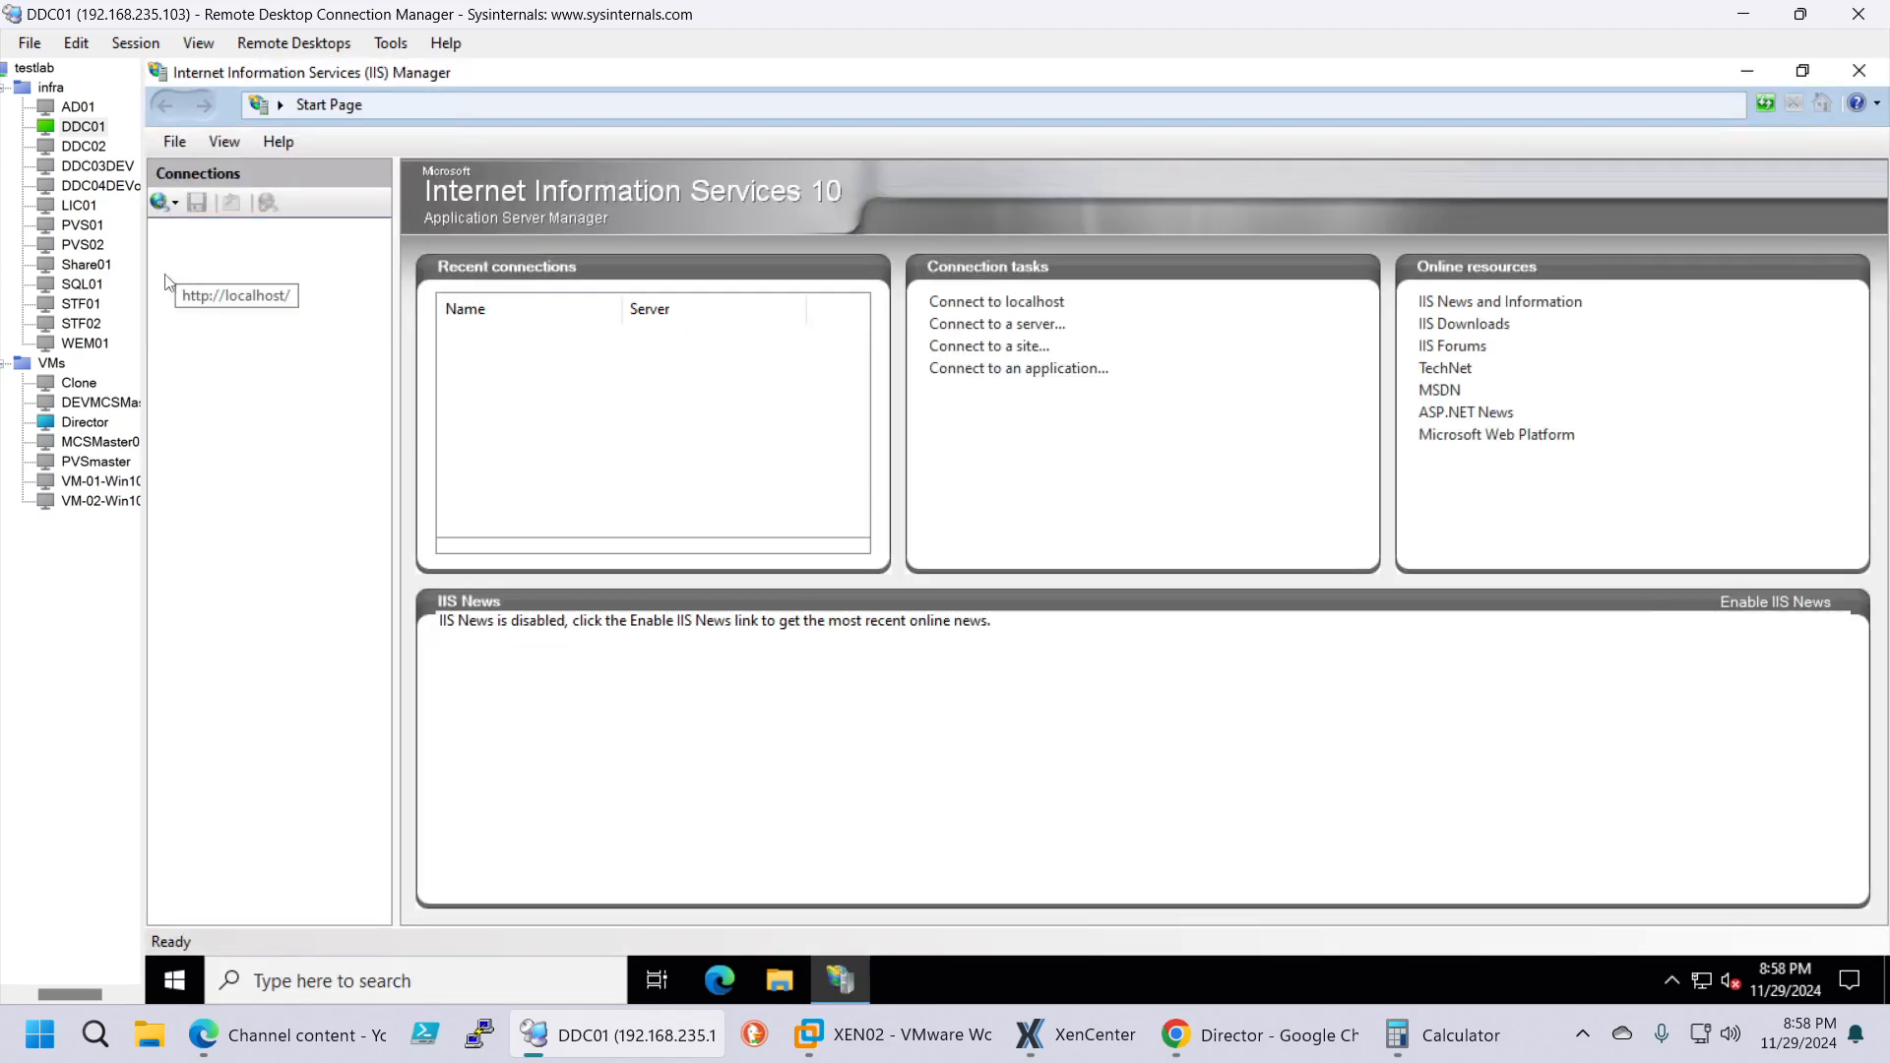
left_click(162, 253)
left_click(211, 320)
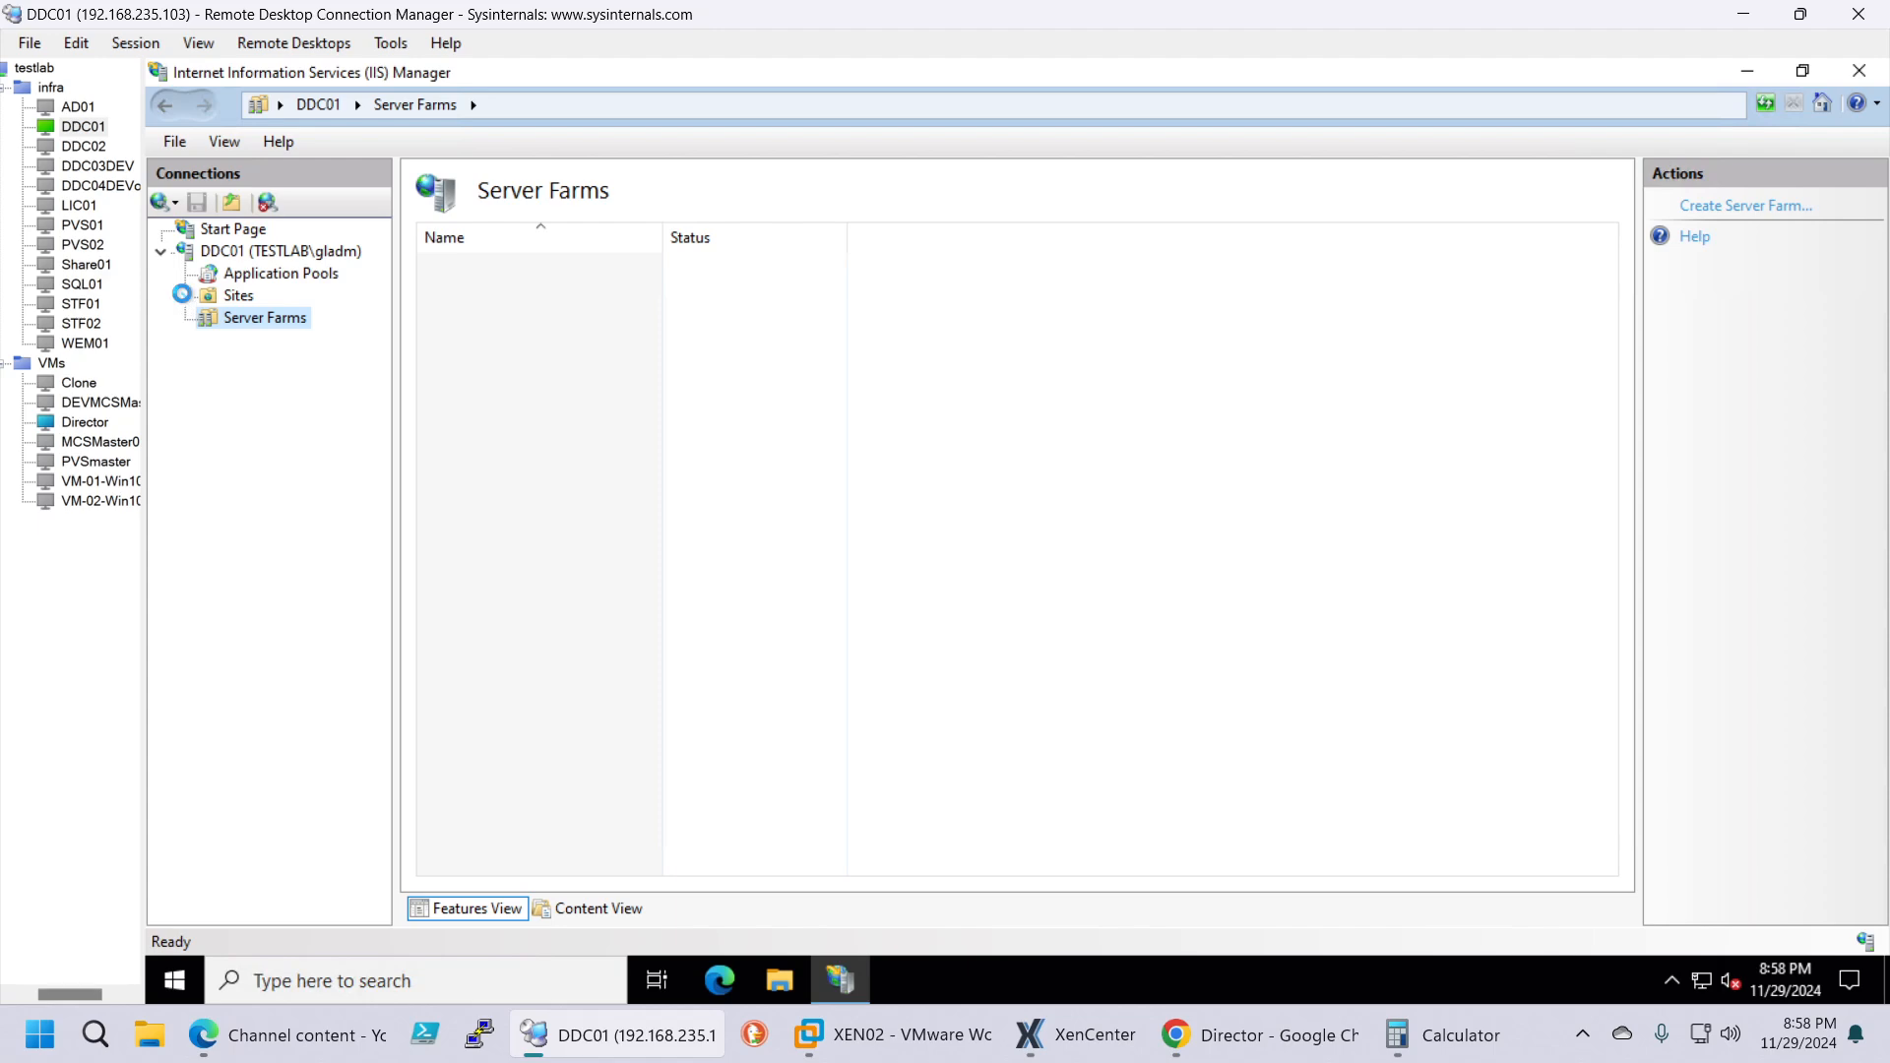
left_click(184, 296)
left_click(206, 319)
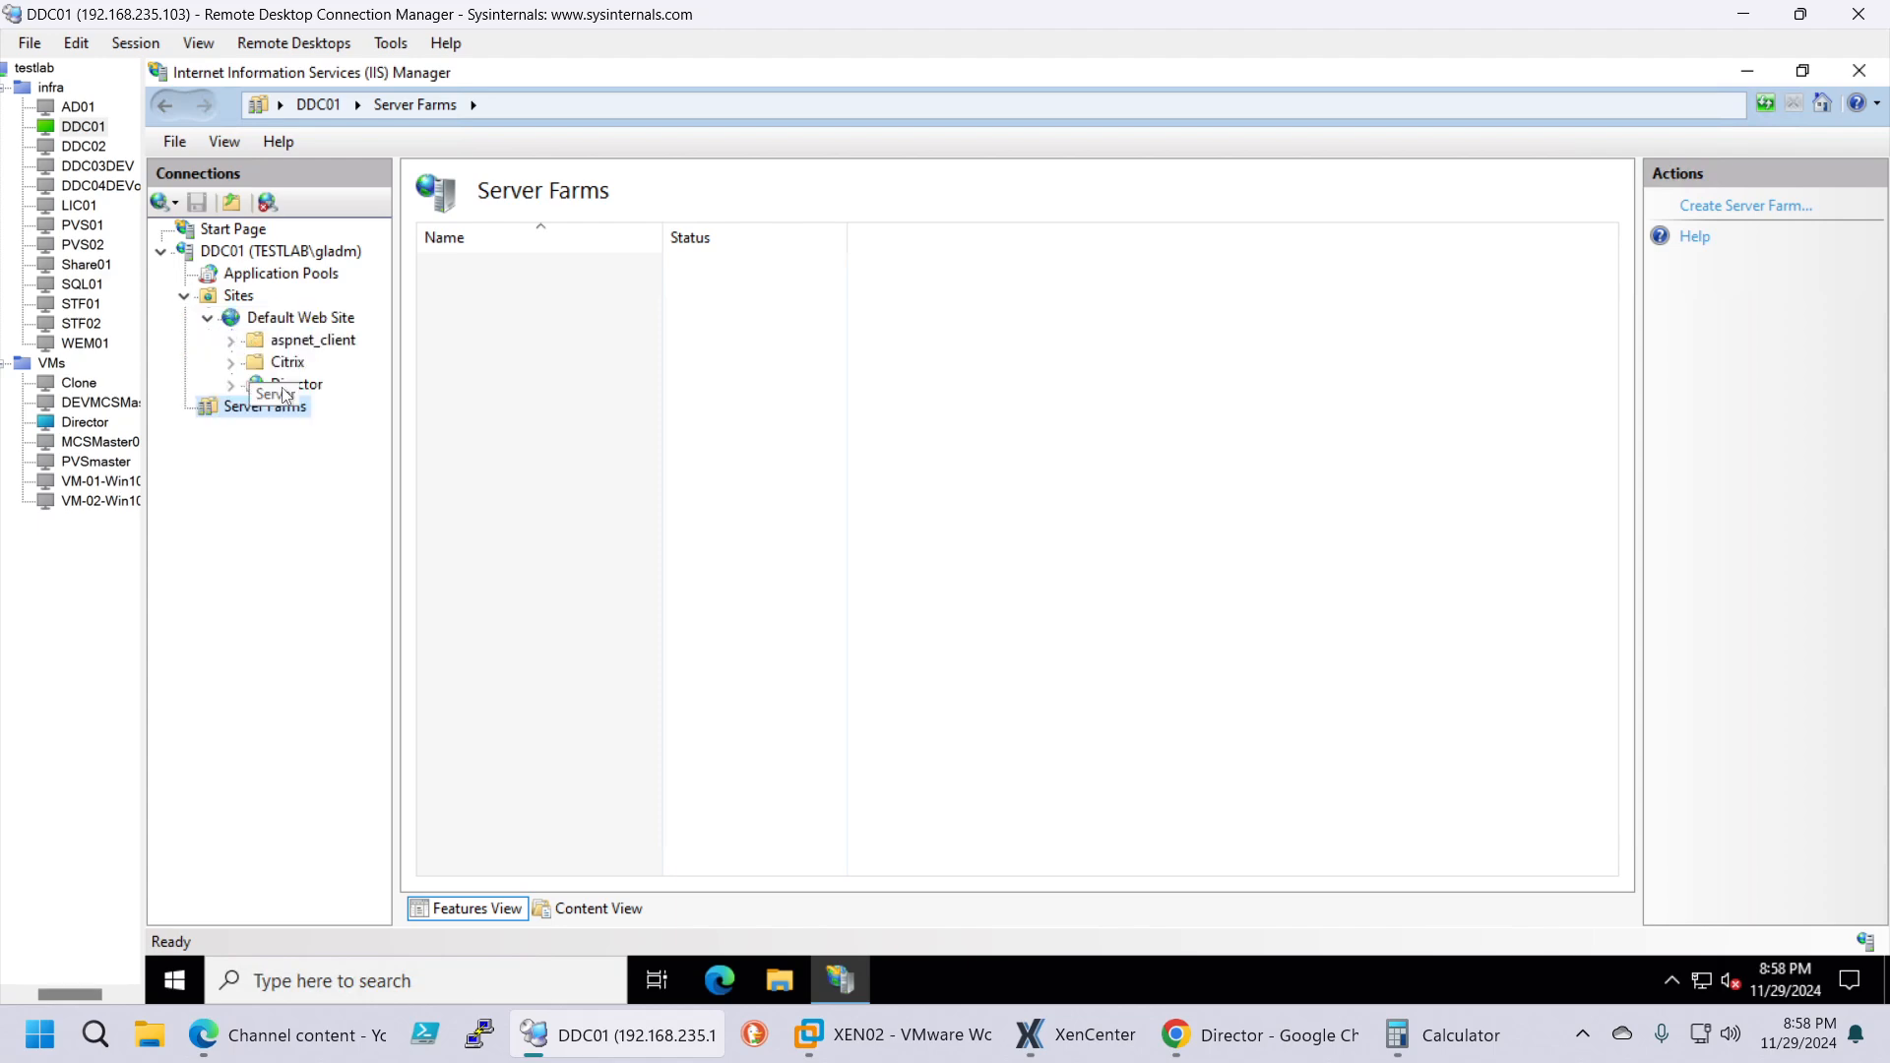
left_click(295, 384)
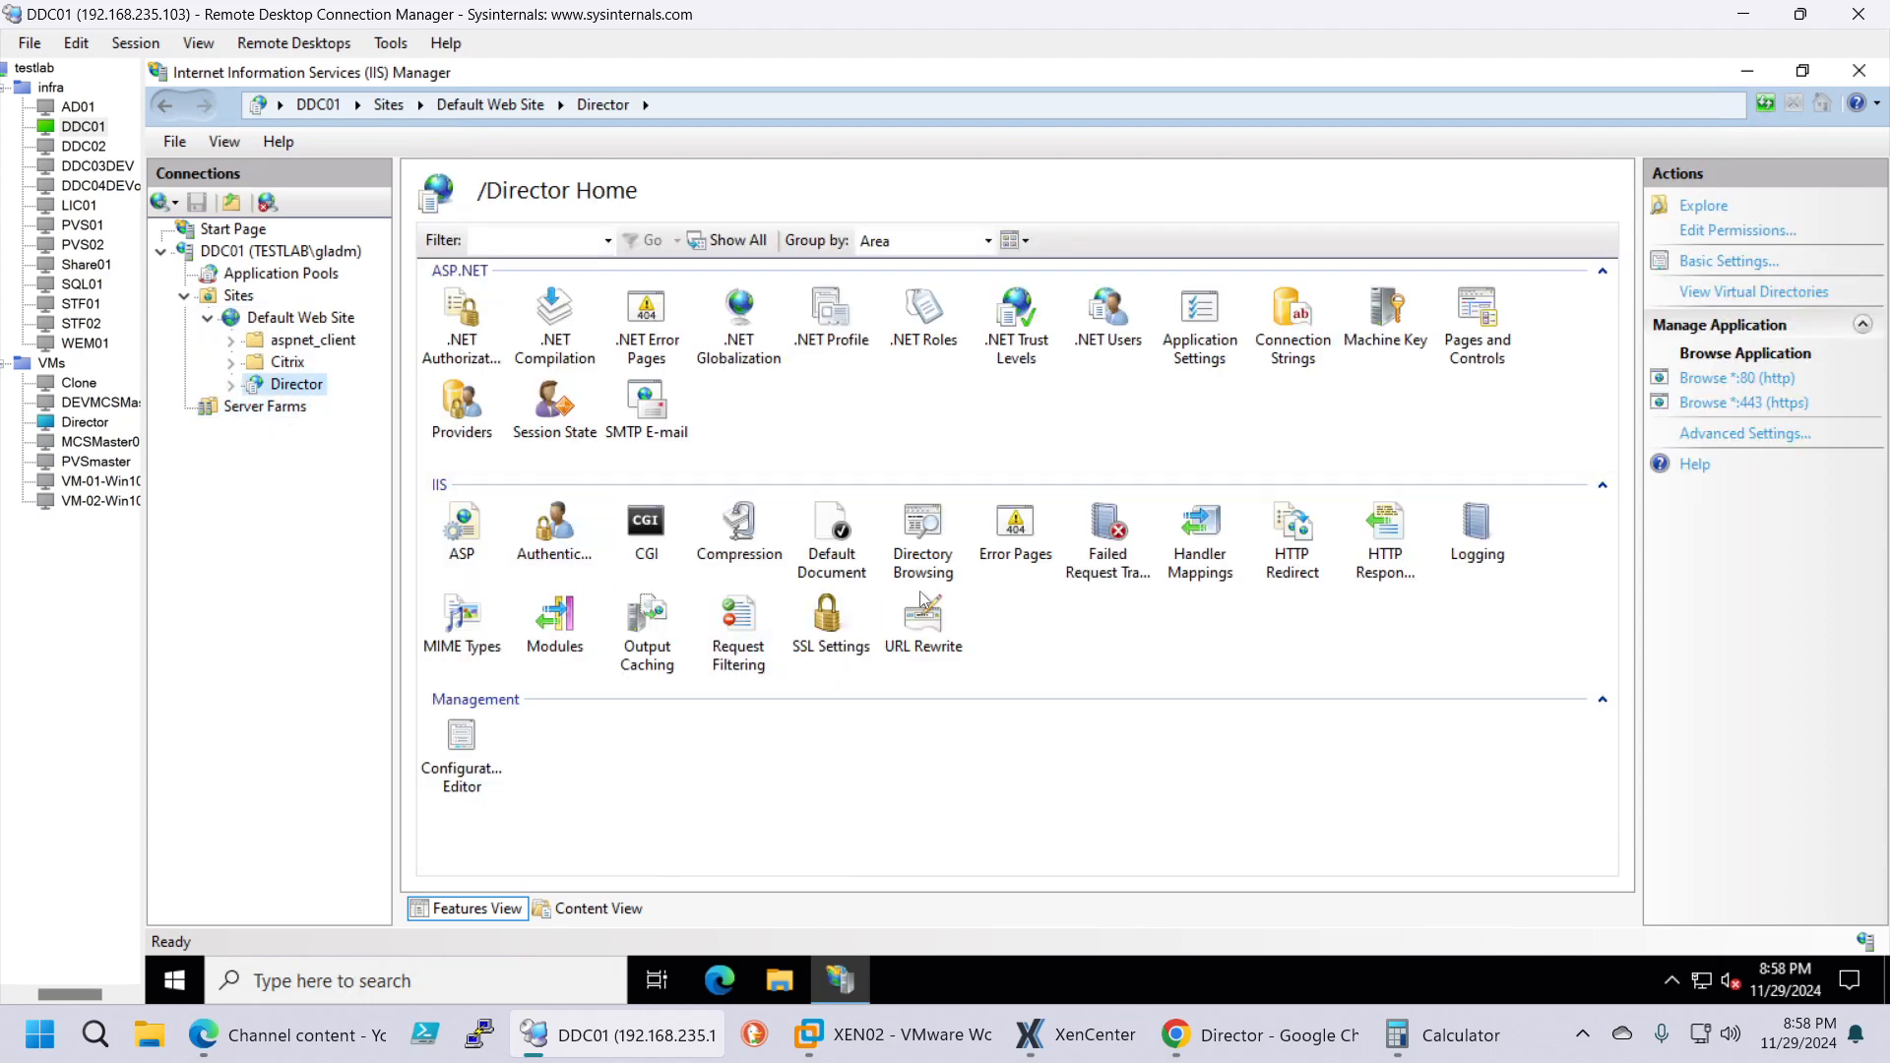
left_click(982, 411)
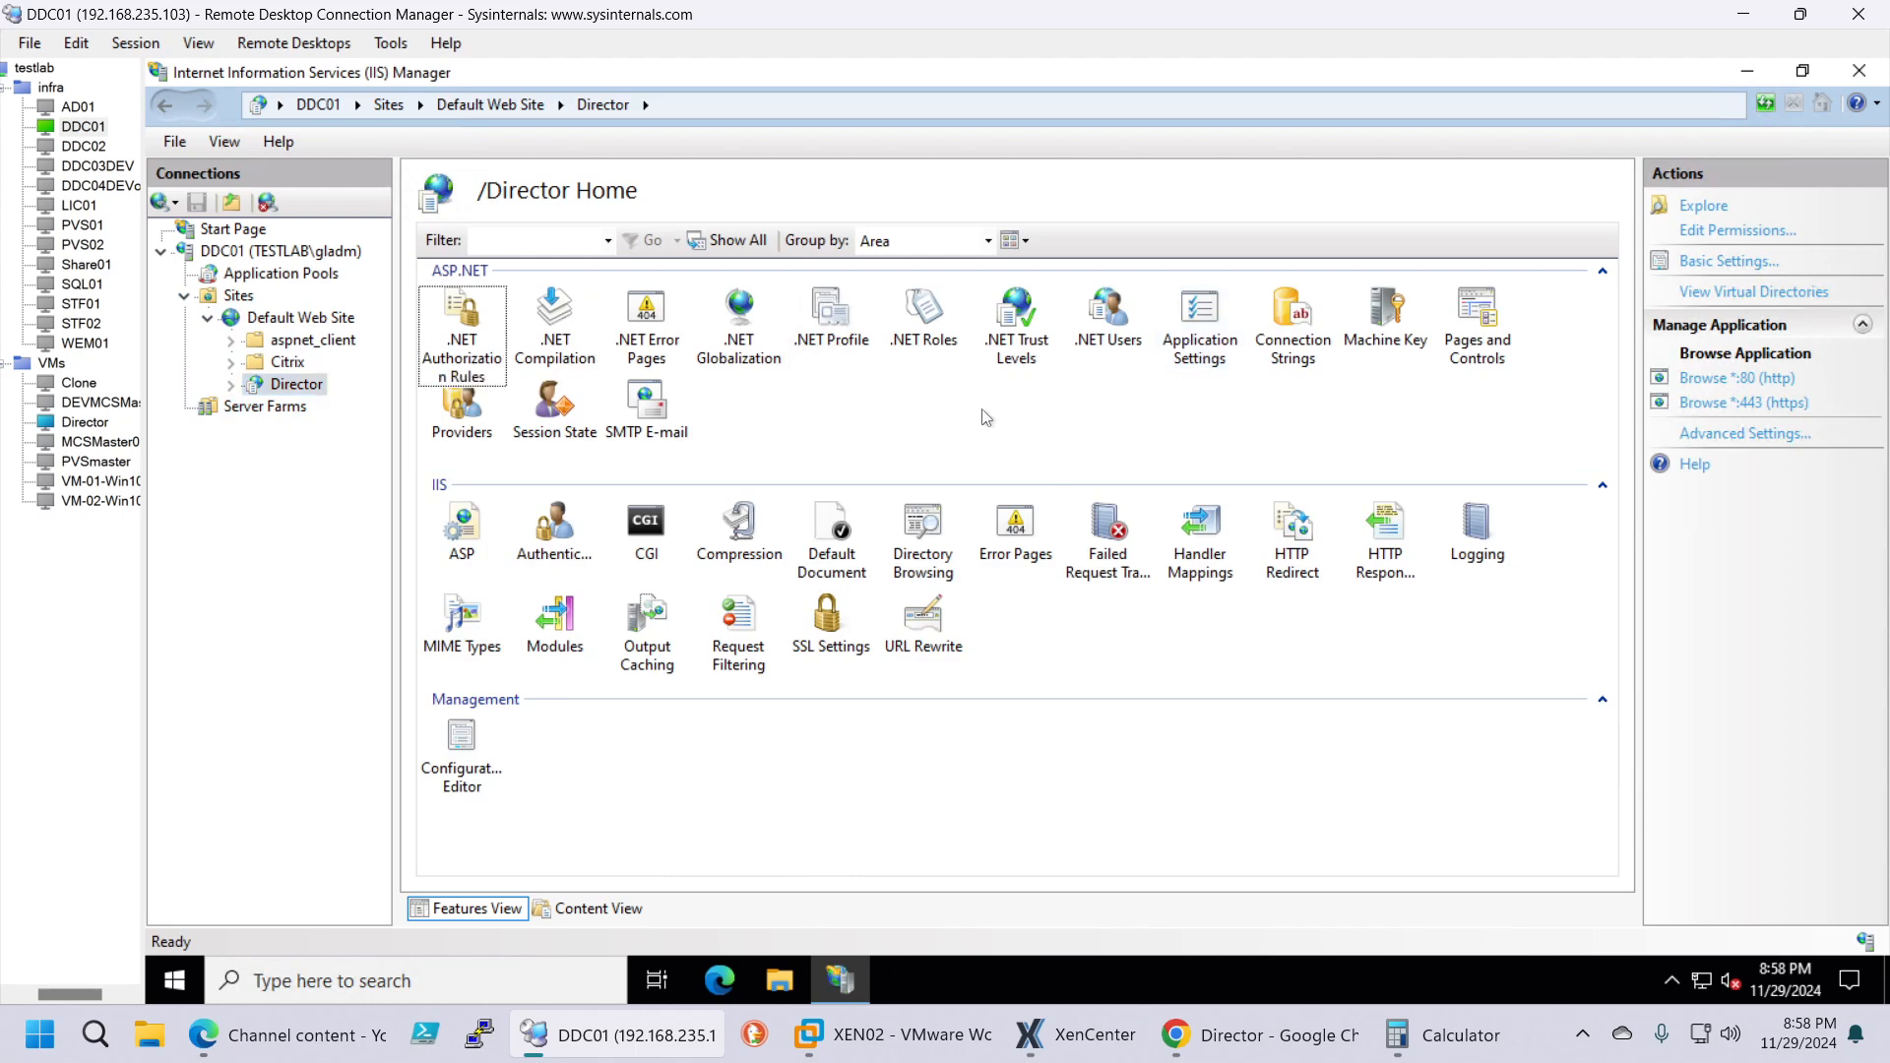
double_click(1202, 362)
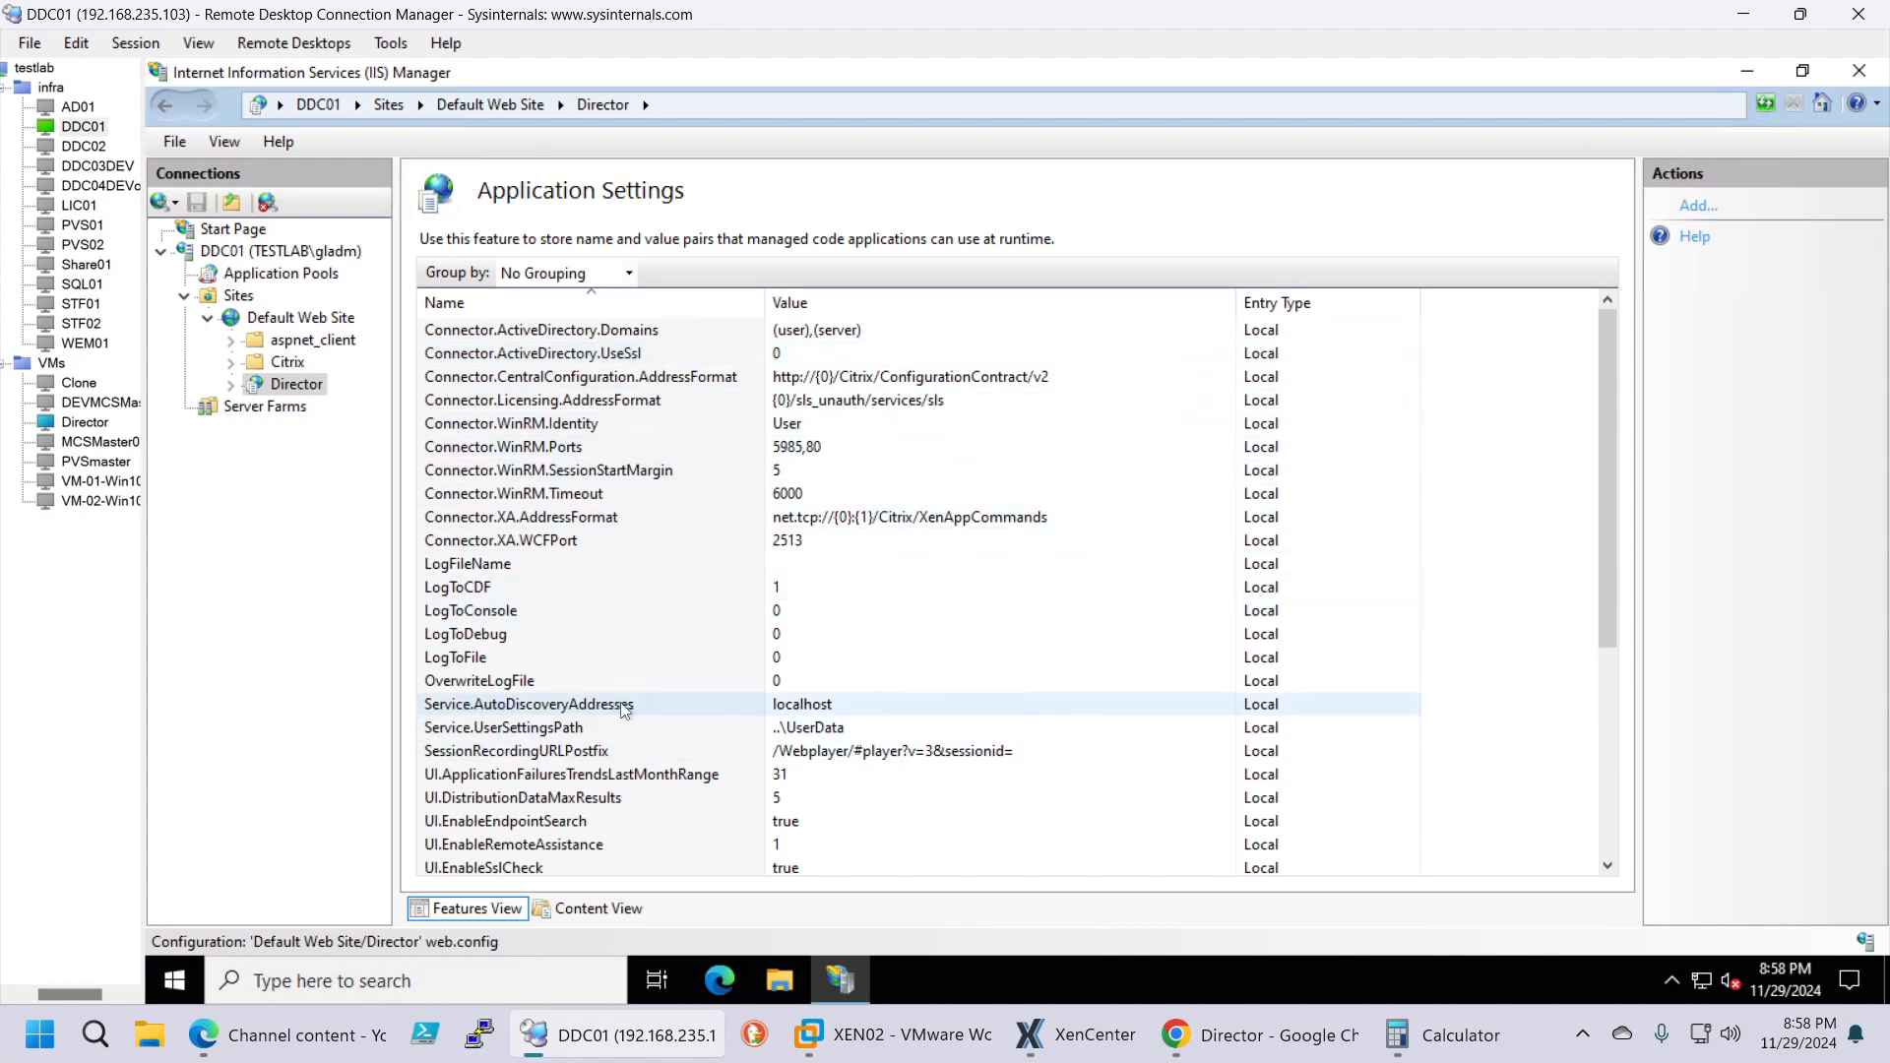
left_click(708, 710)
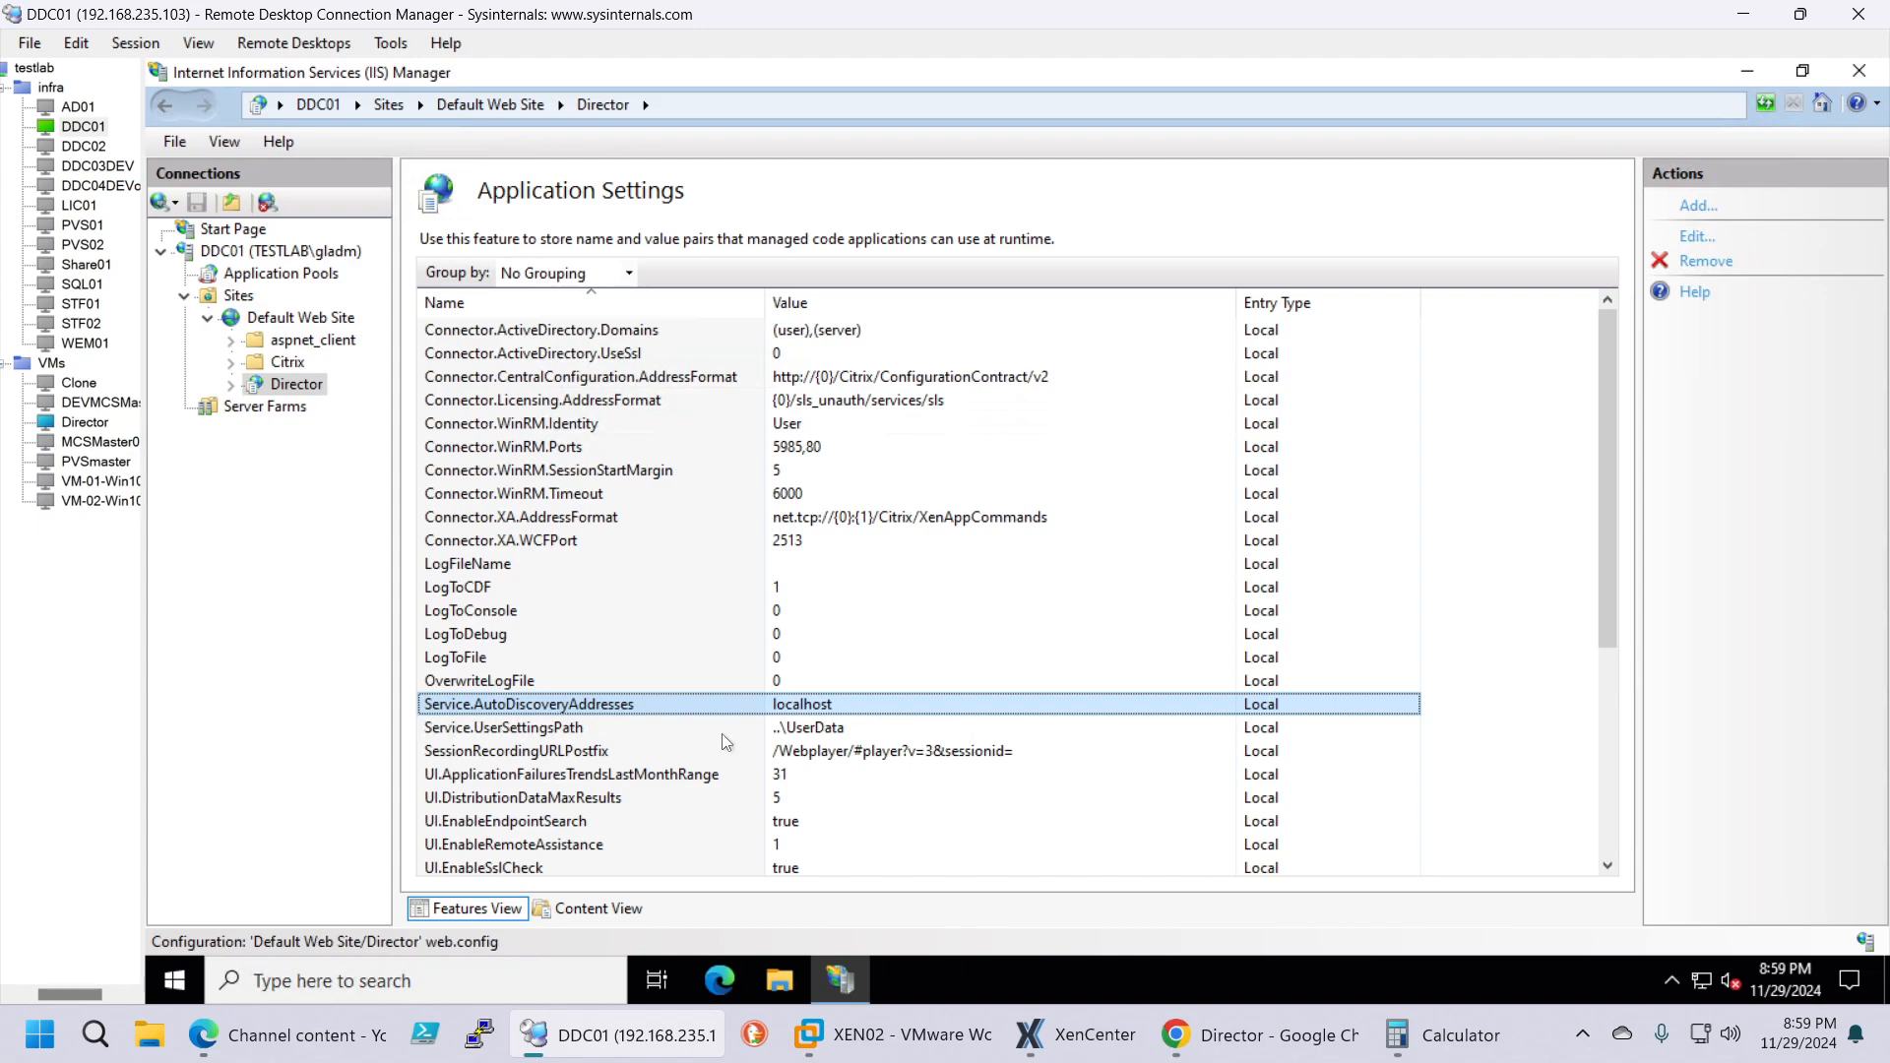
Step: Open Programs and Features with appwiz.cpl, check the installed Citrix Virtual Apps and Desktops entry, and minimize the window
left_click(169, 982)
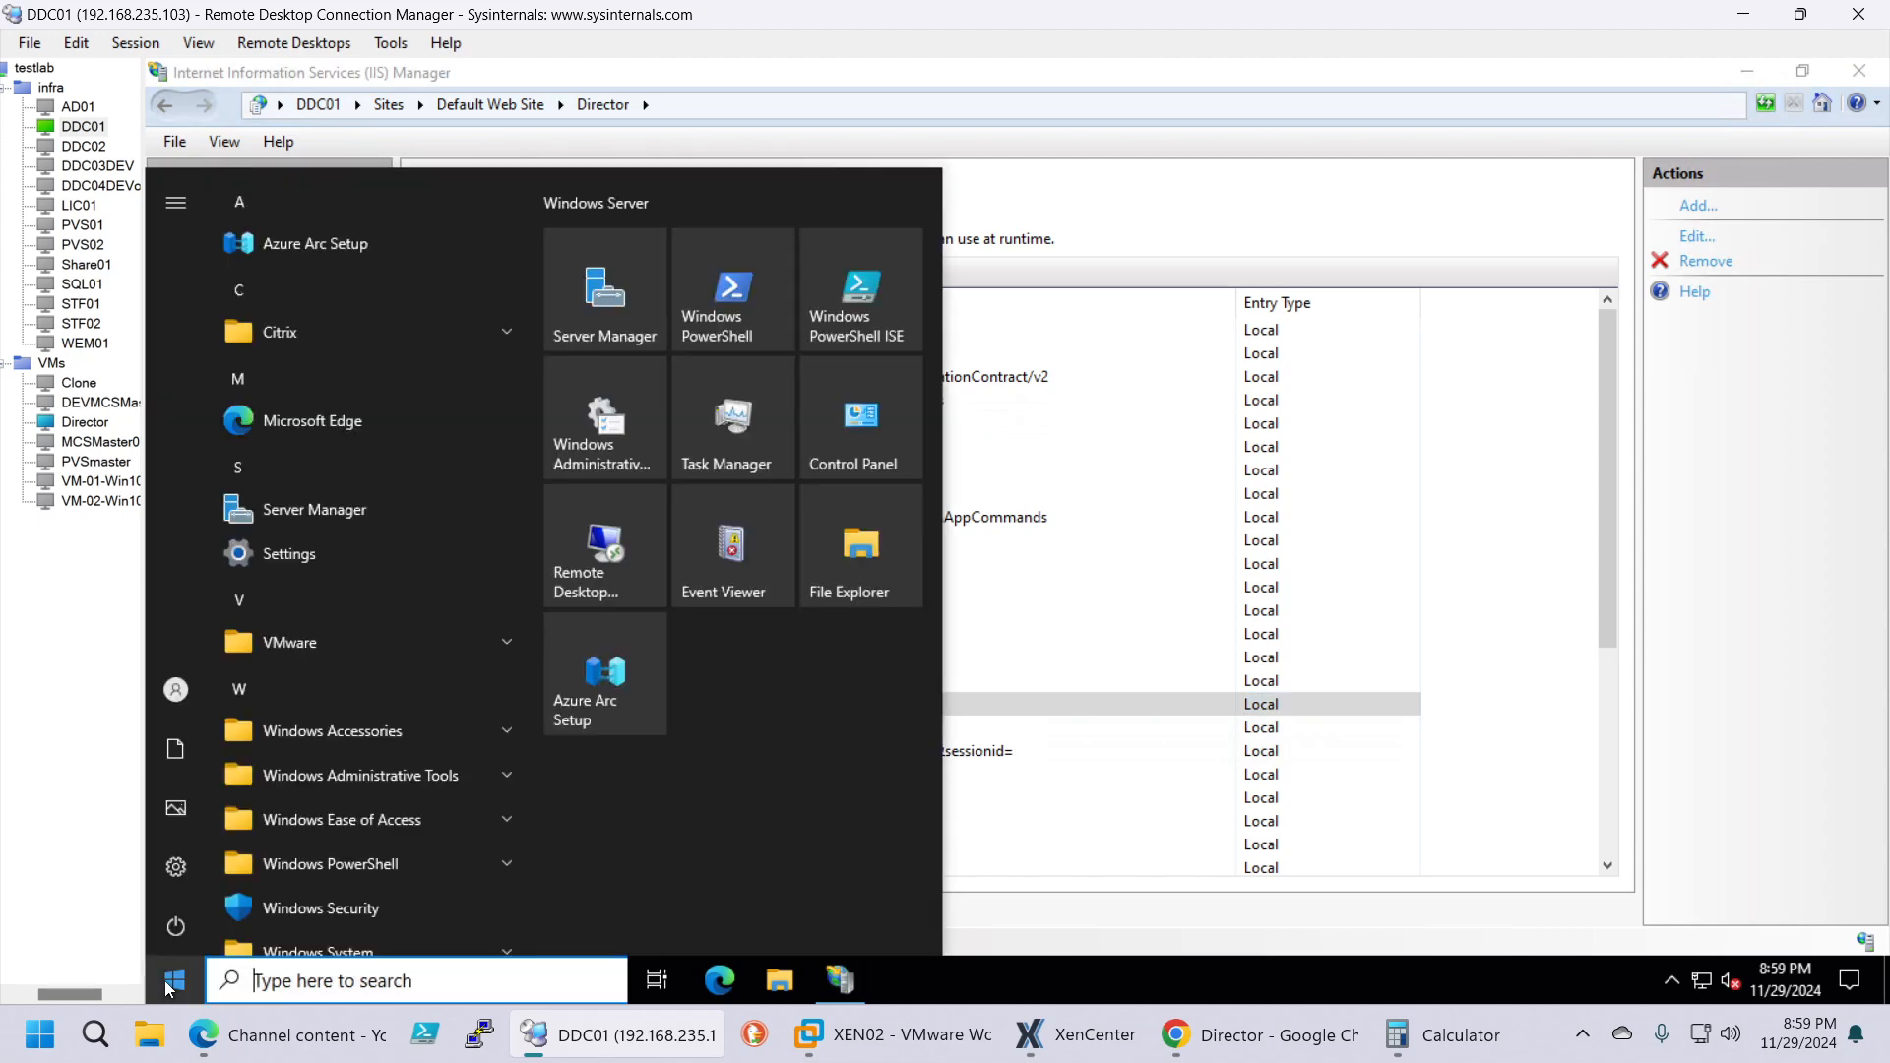
type("appwiz")
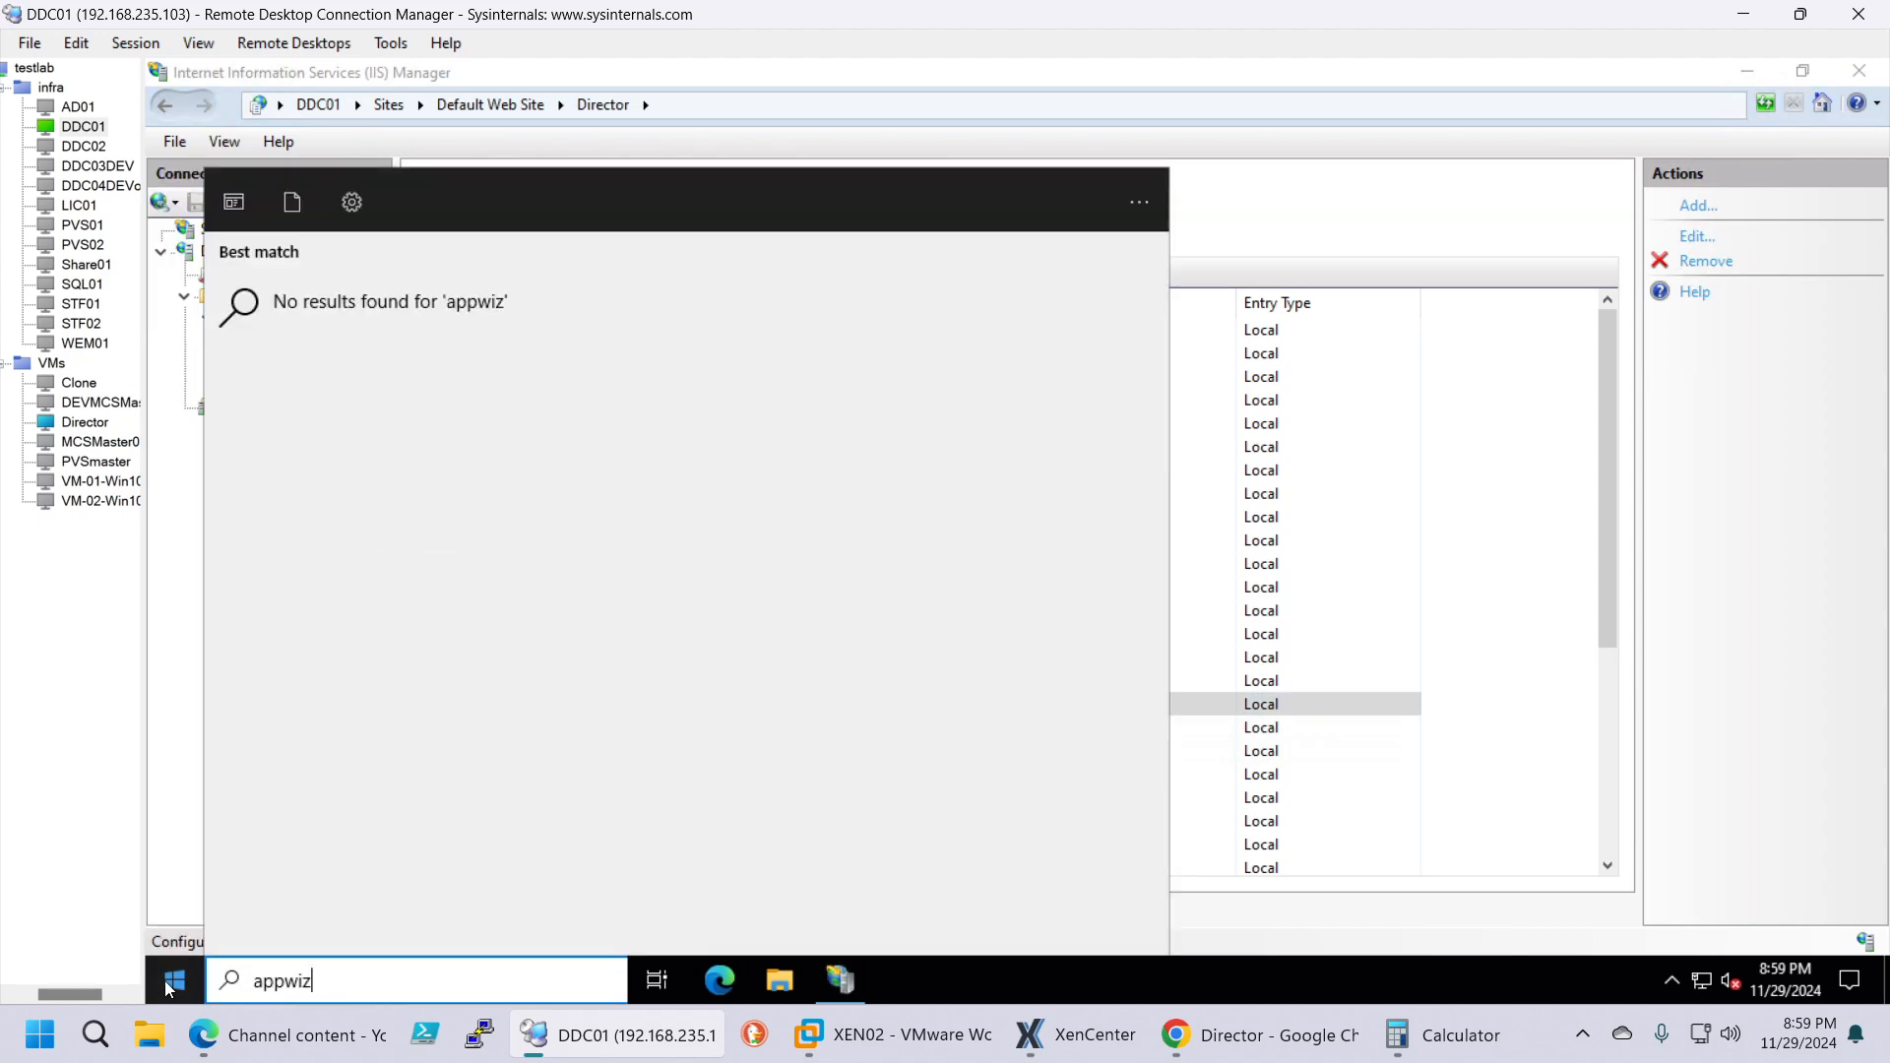
type(".cpl")
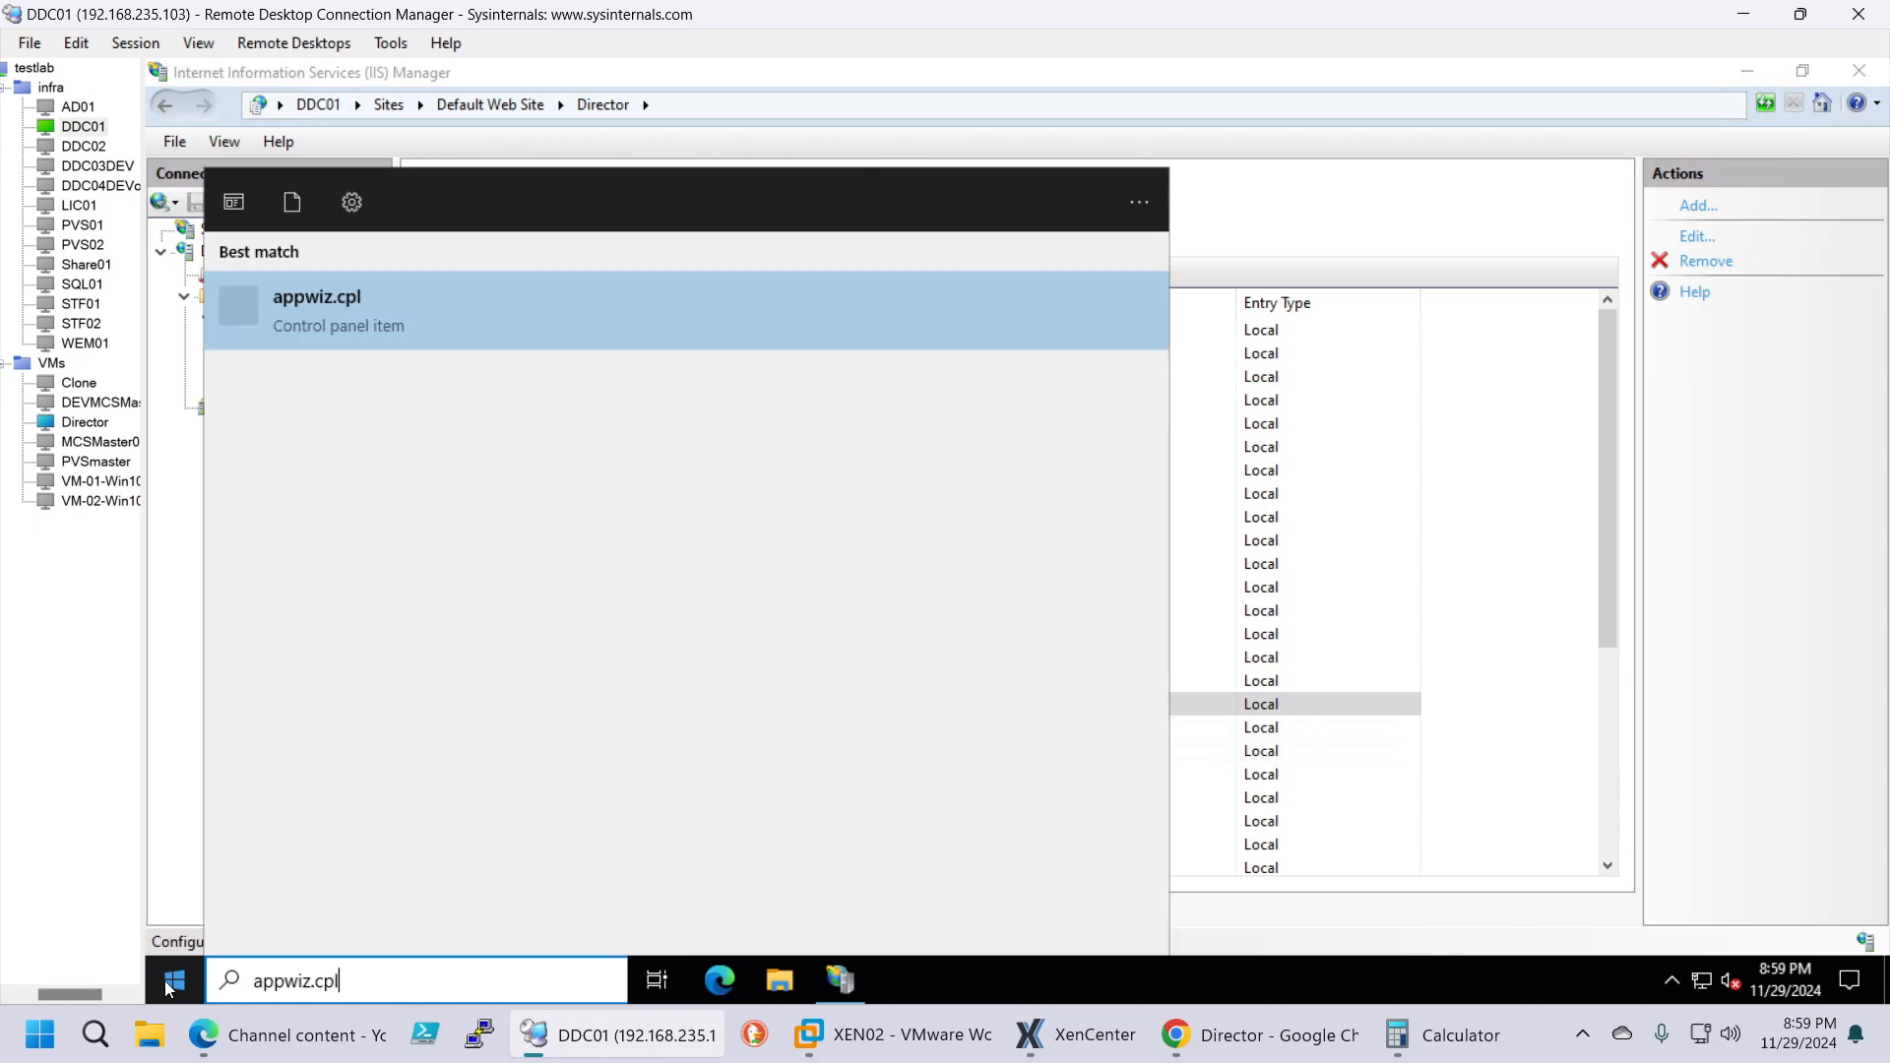
key("Return")
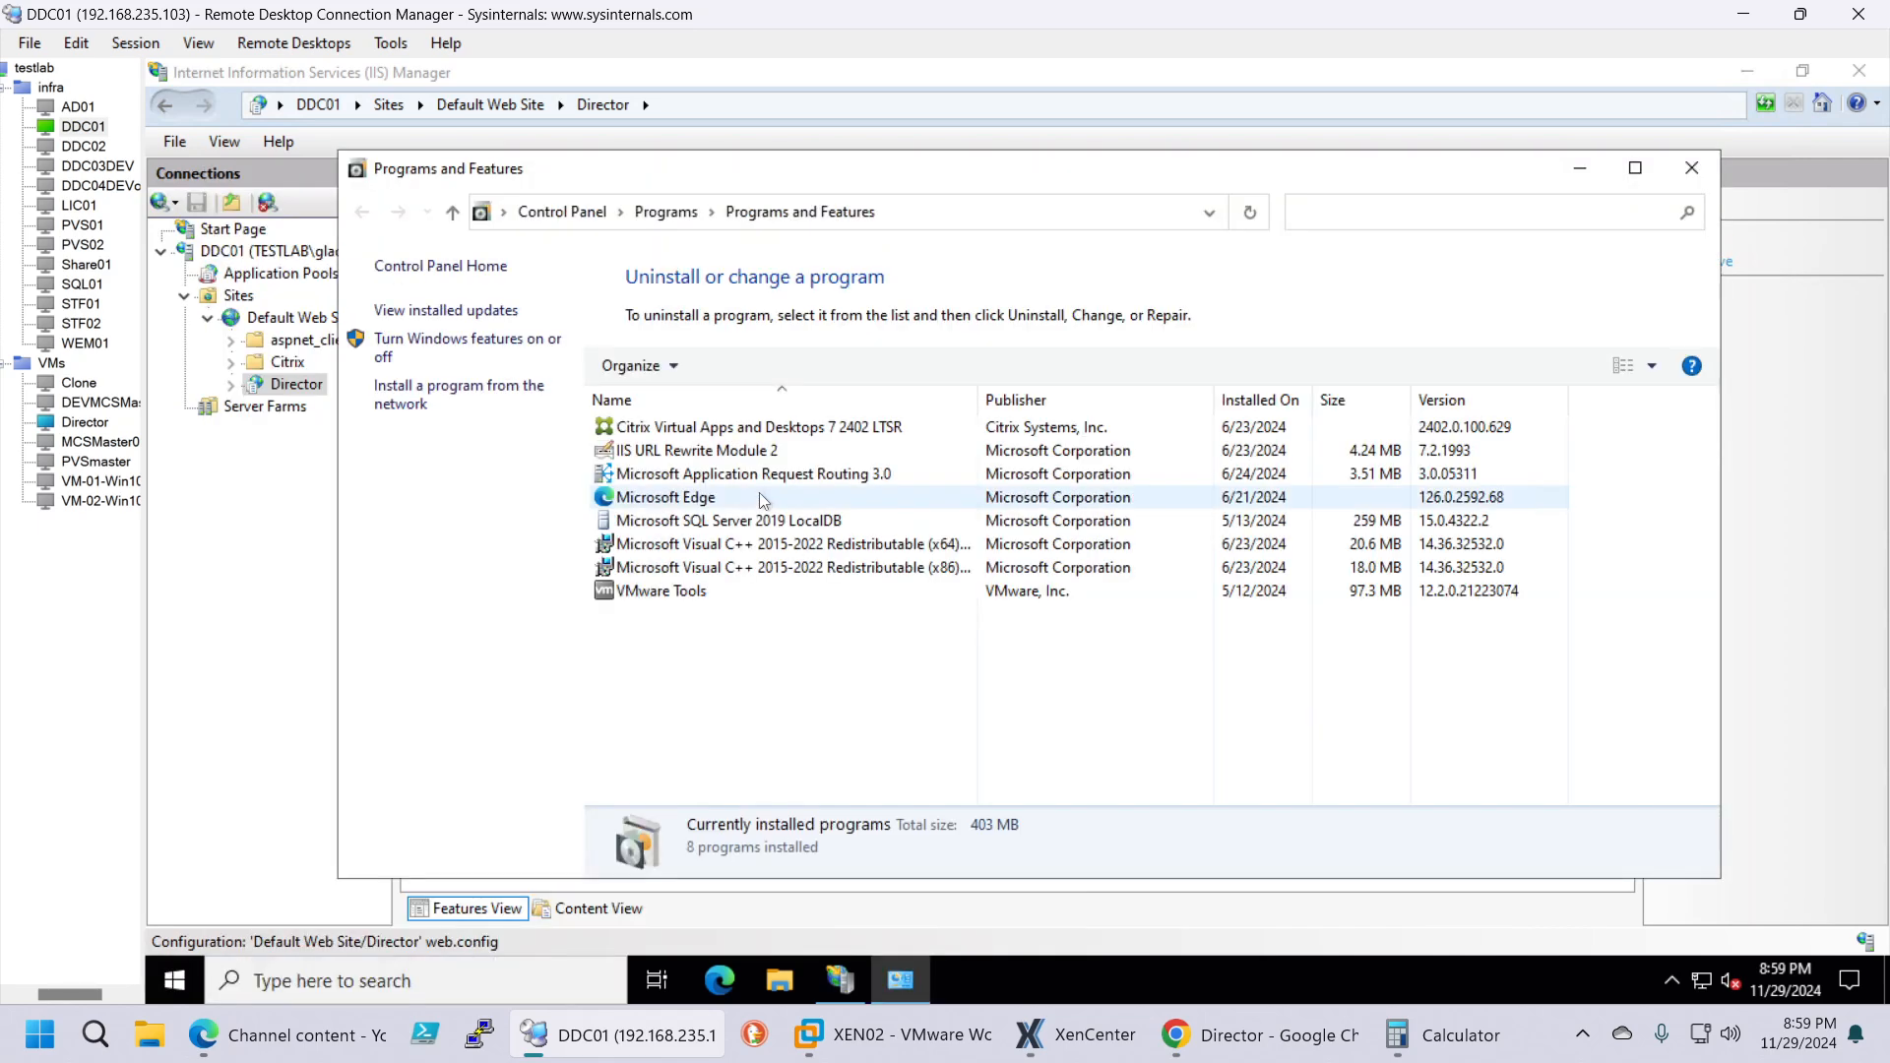
left_click(735, 428)
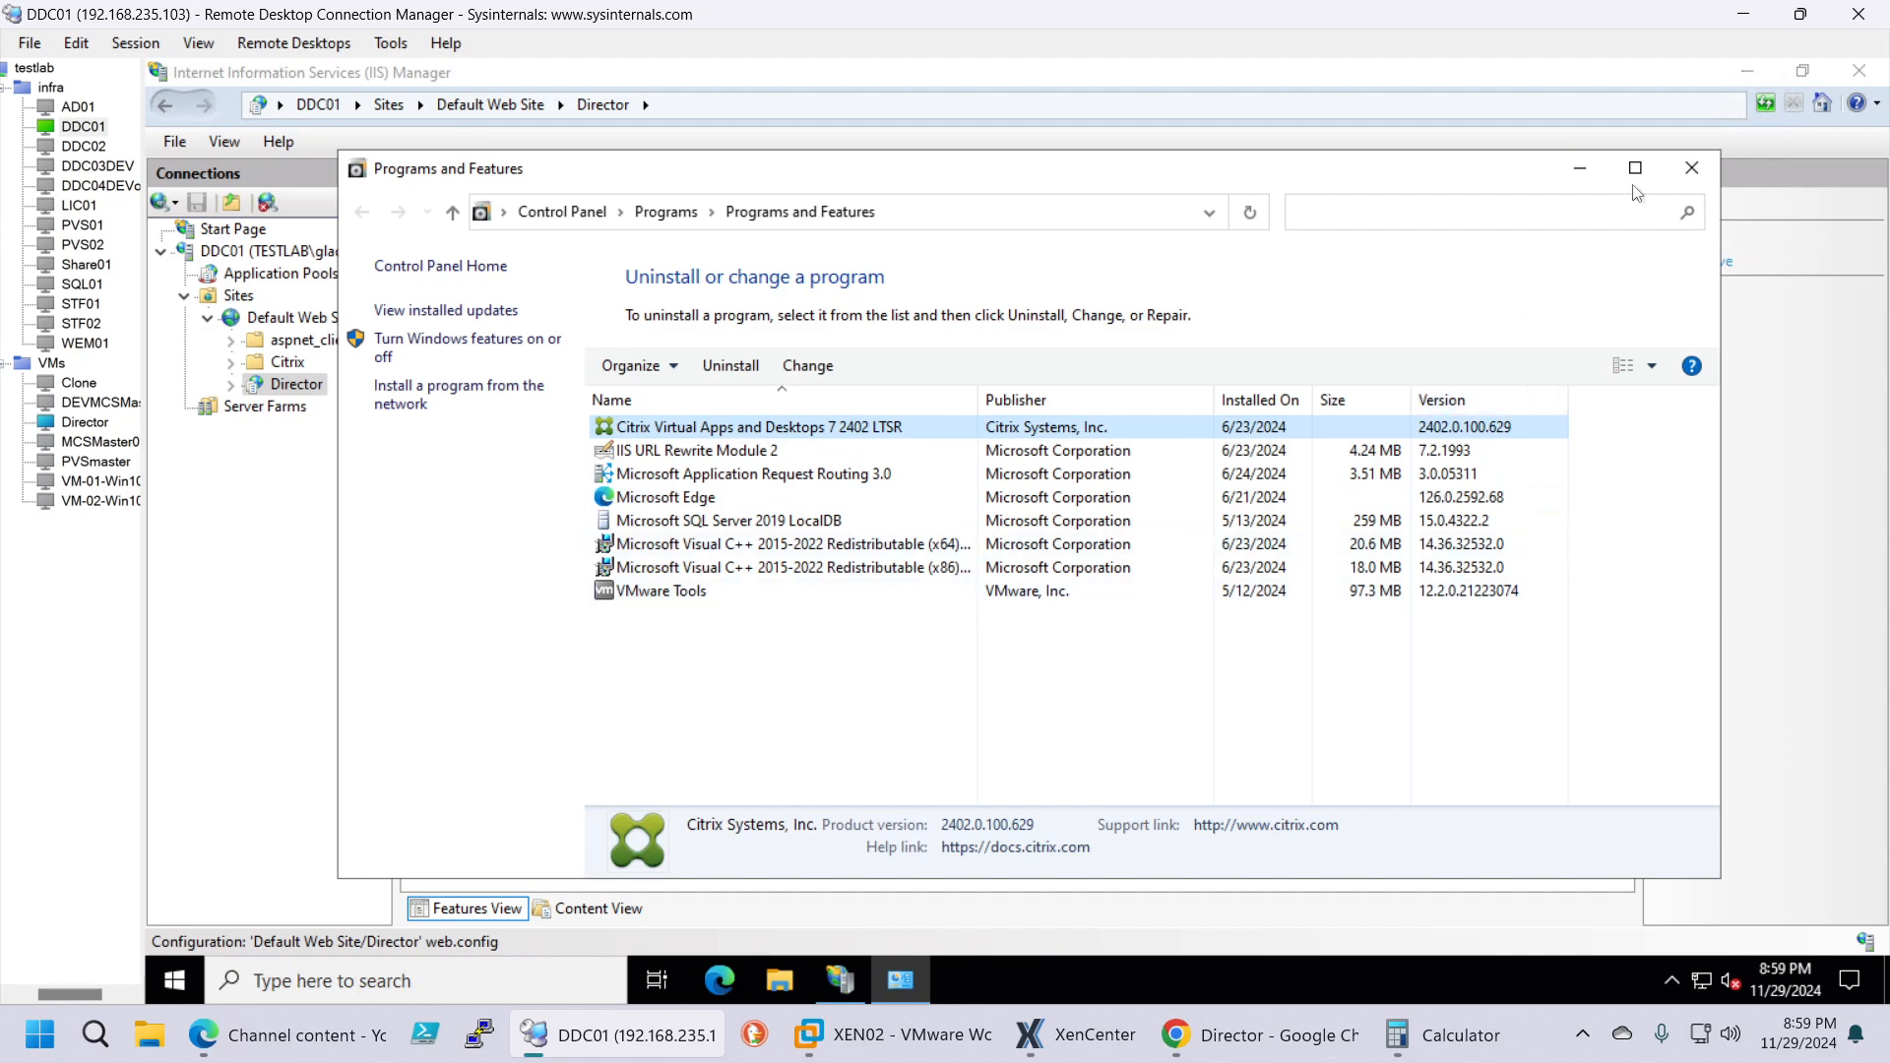
left_click(1580, 168)
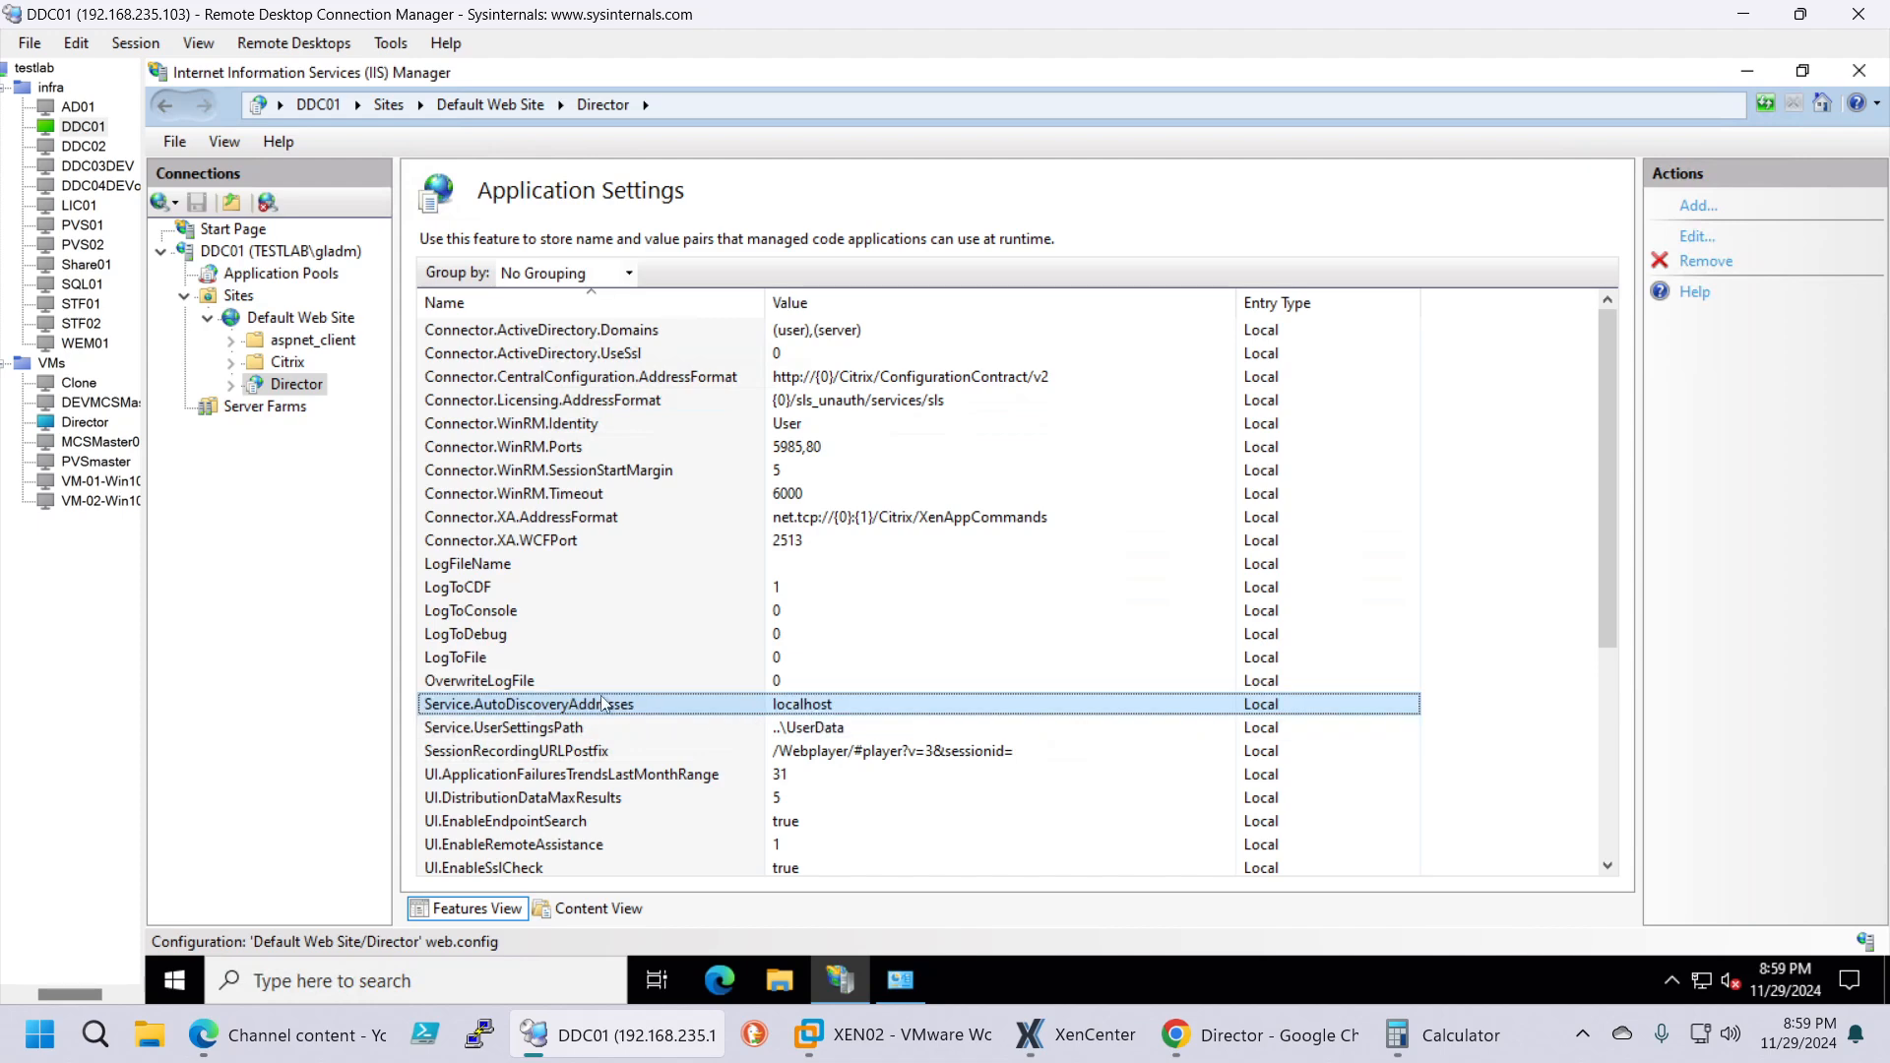
Step: Enter ddc01.testlab.com,ddc02.testlab.com,ddc03dev.testlab.com as the value of the Service.AutoDiscoveryAddresses setting
double_click(714, 704)
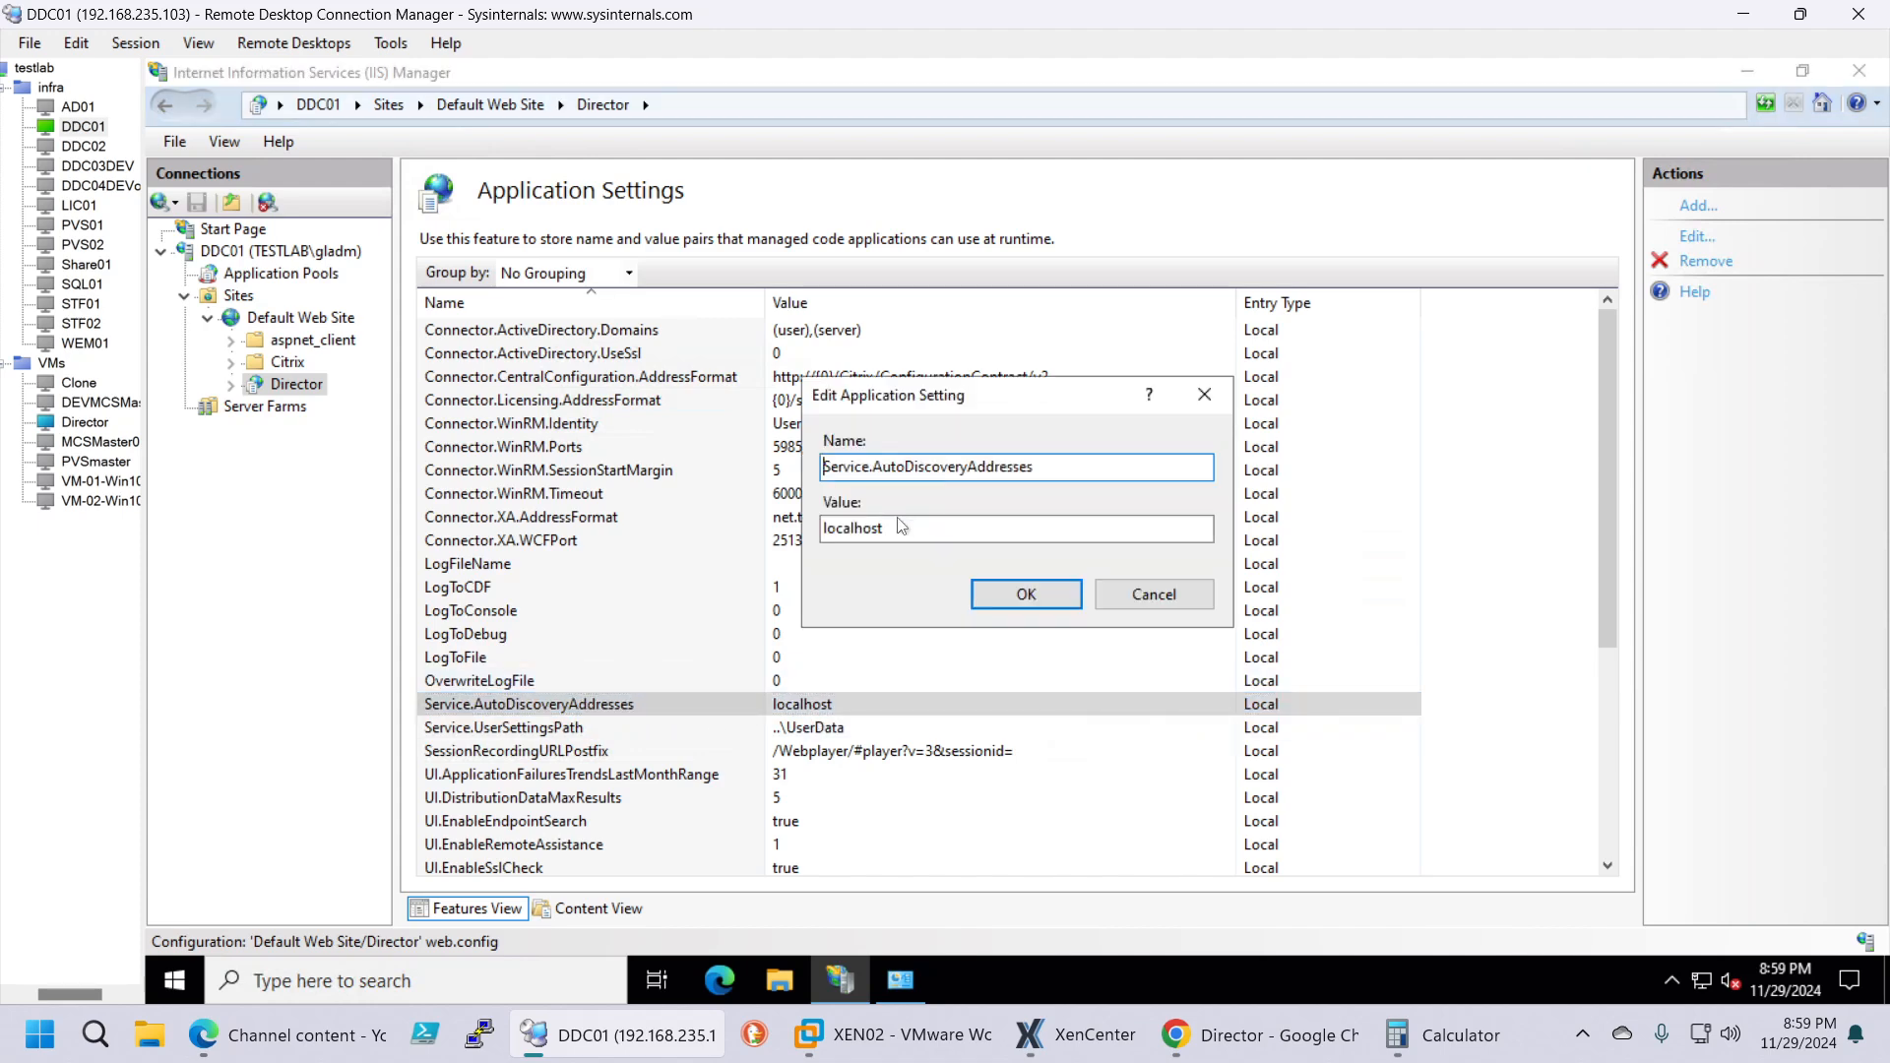
key("Tab")
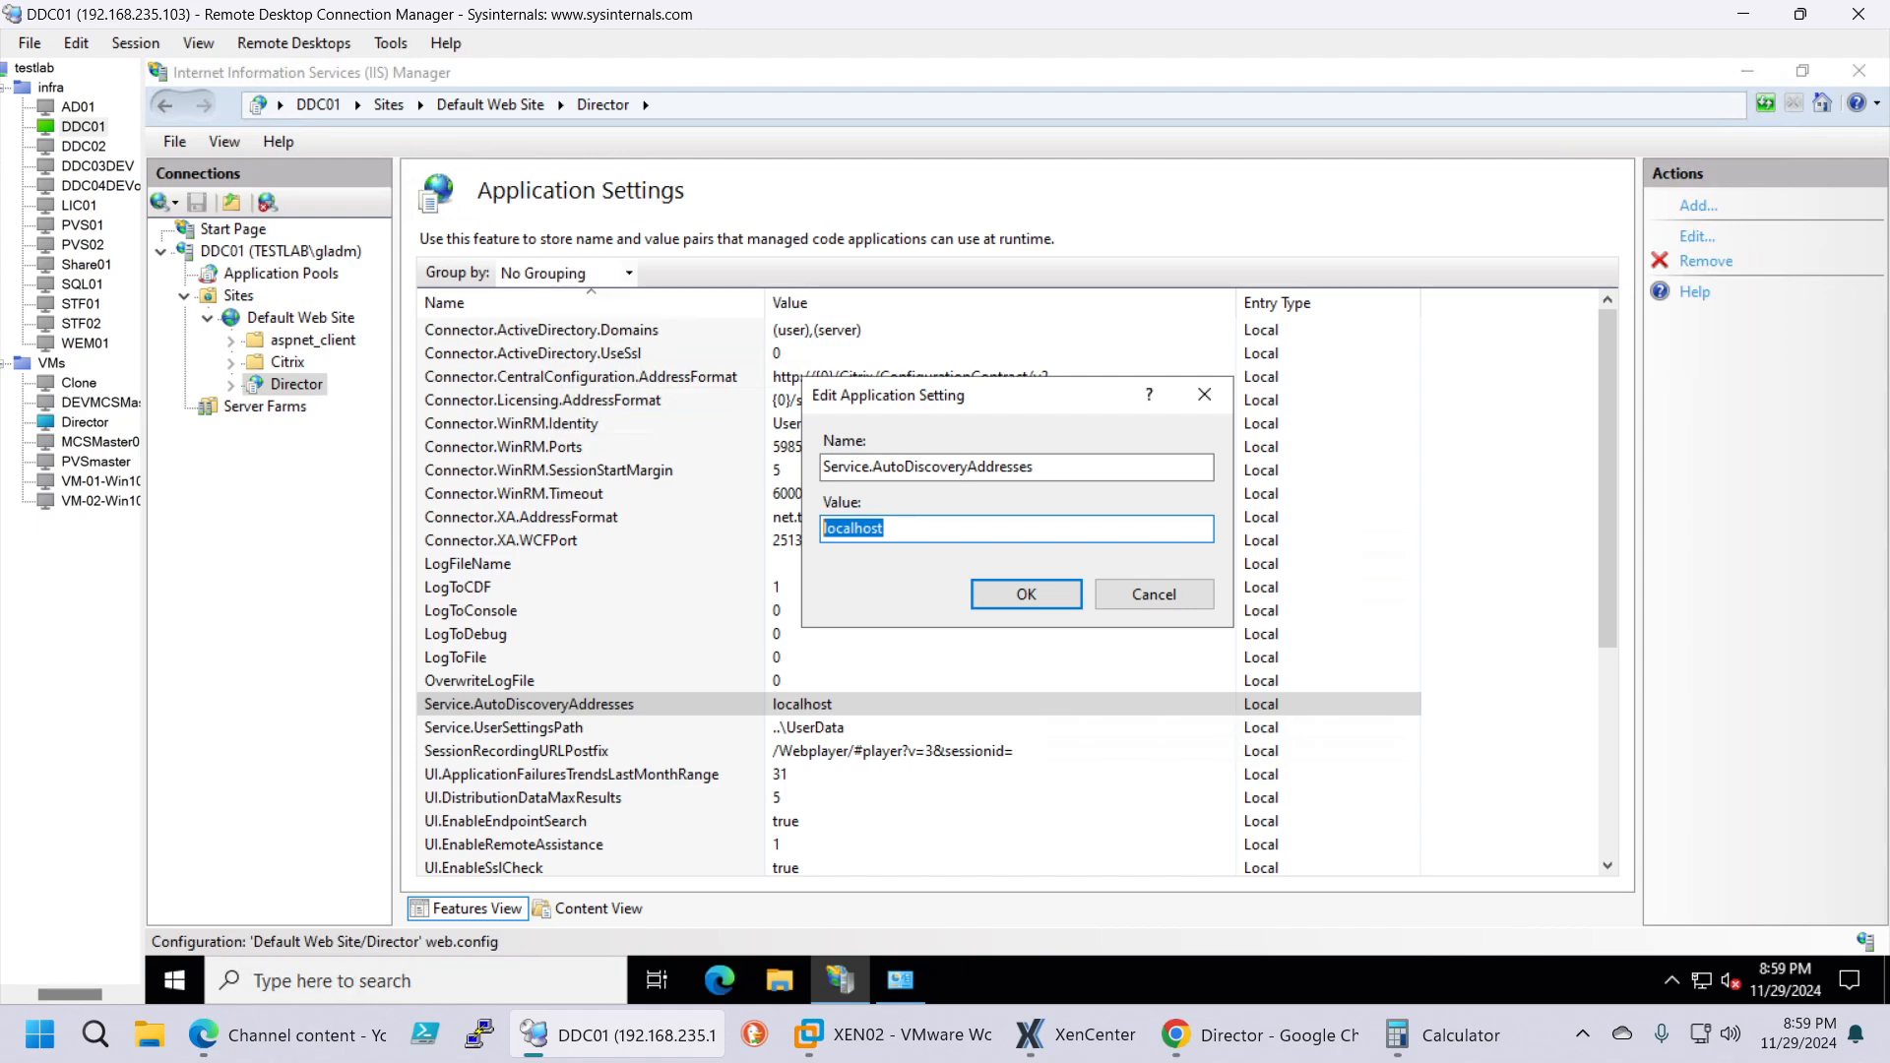
type("ddc01.testlab.com,dd")
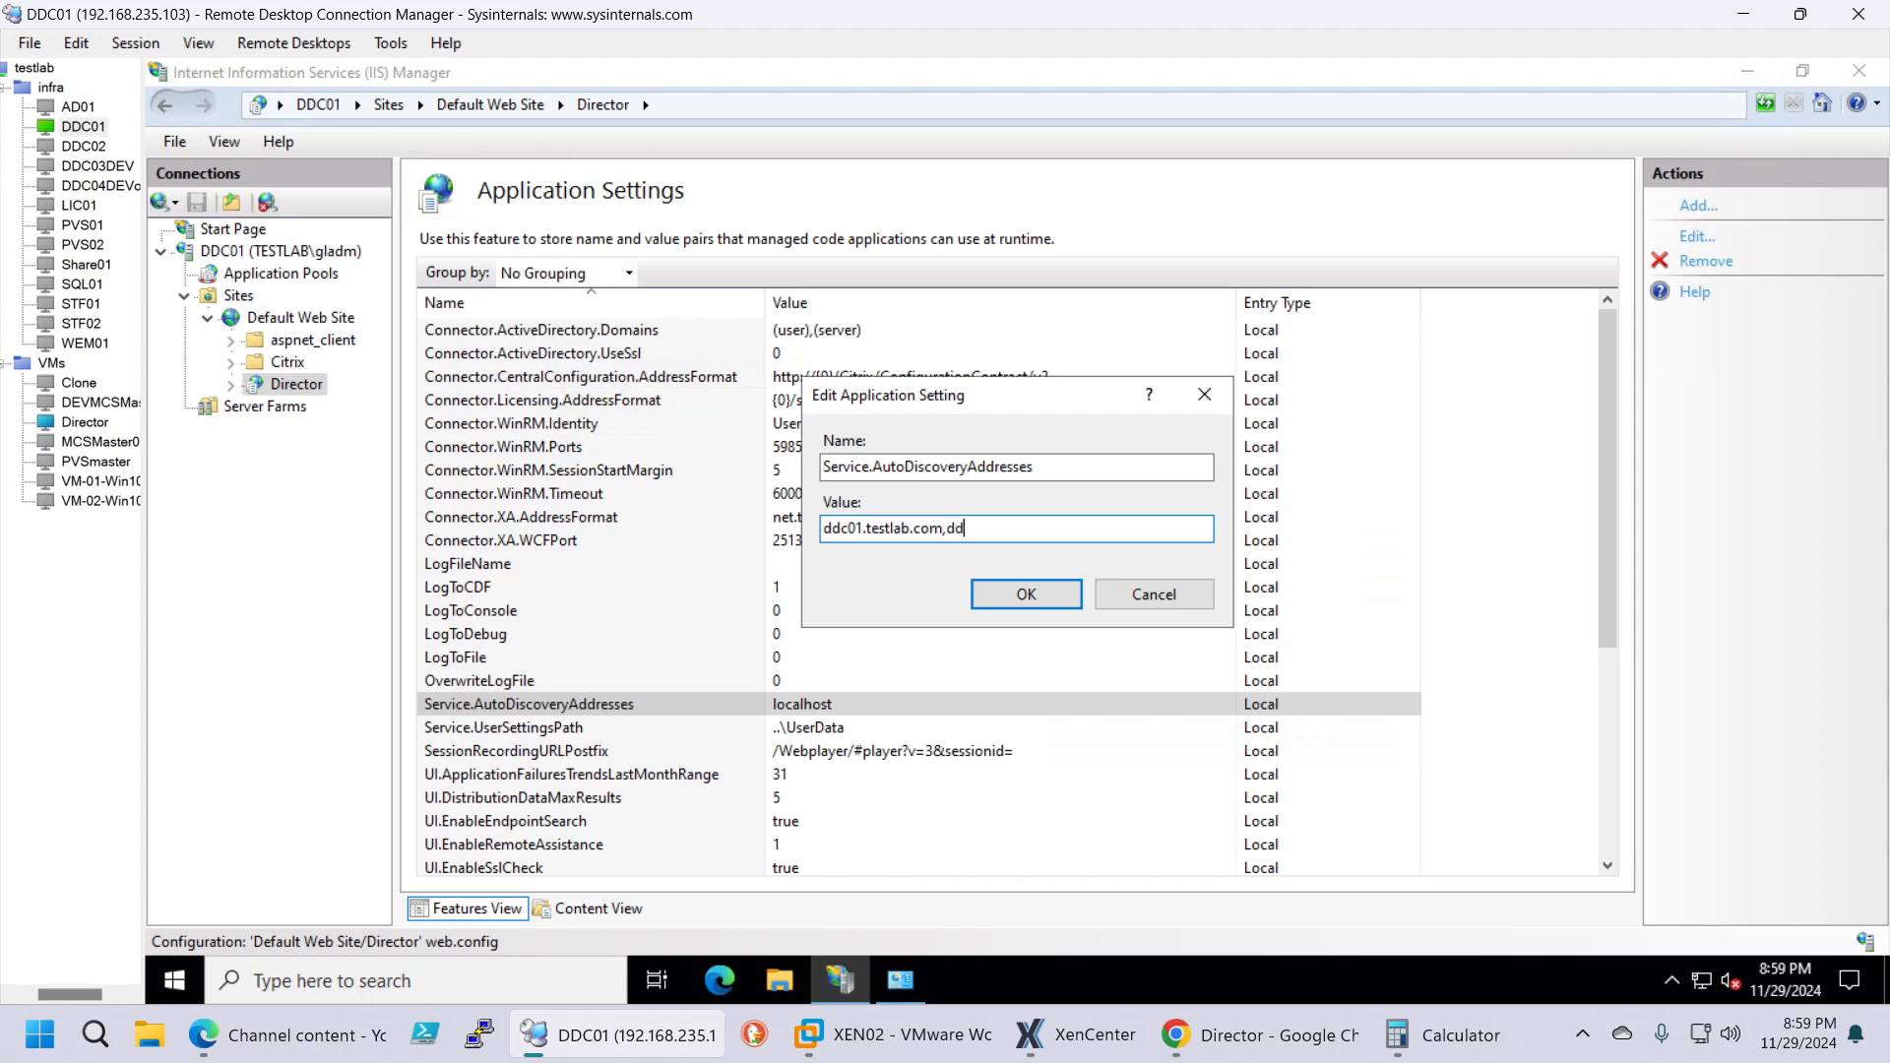
type("c02.testlab.com,")
type("ddc02")
key("BackSpace")
type("3de")
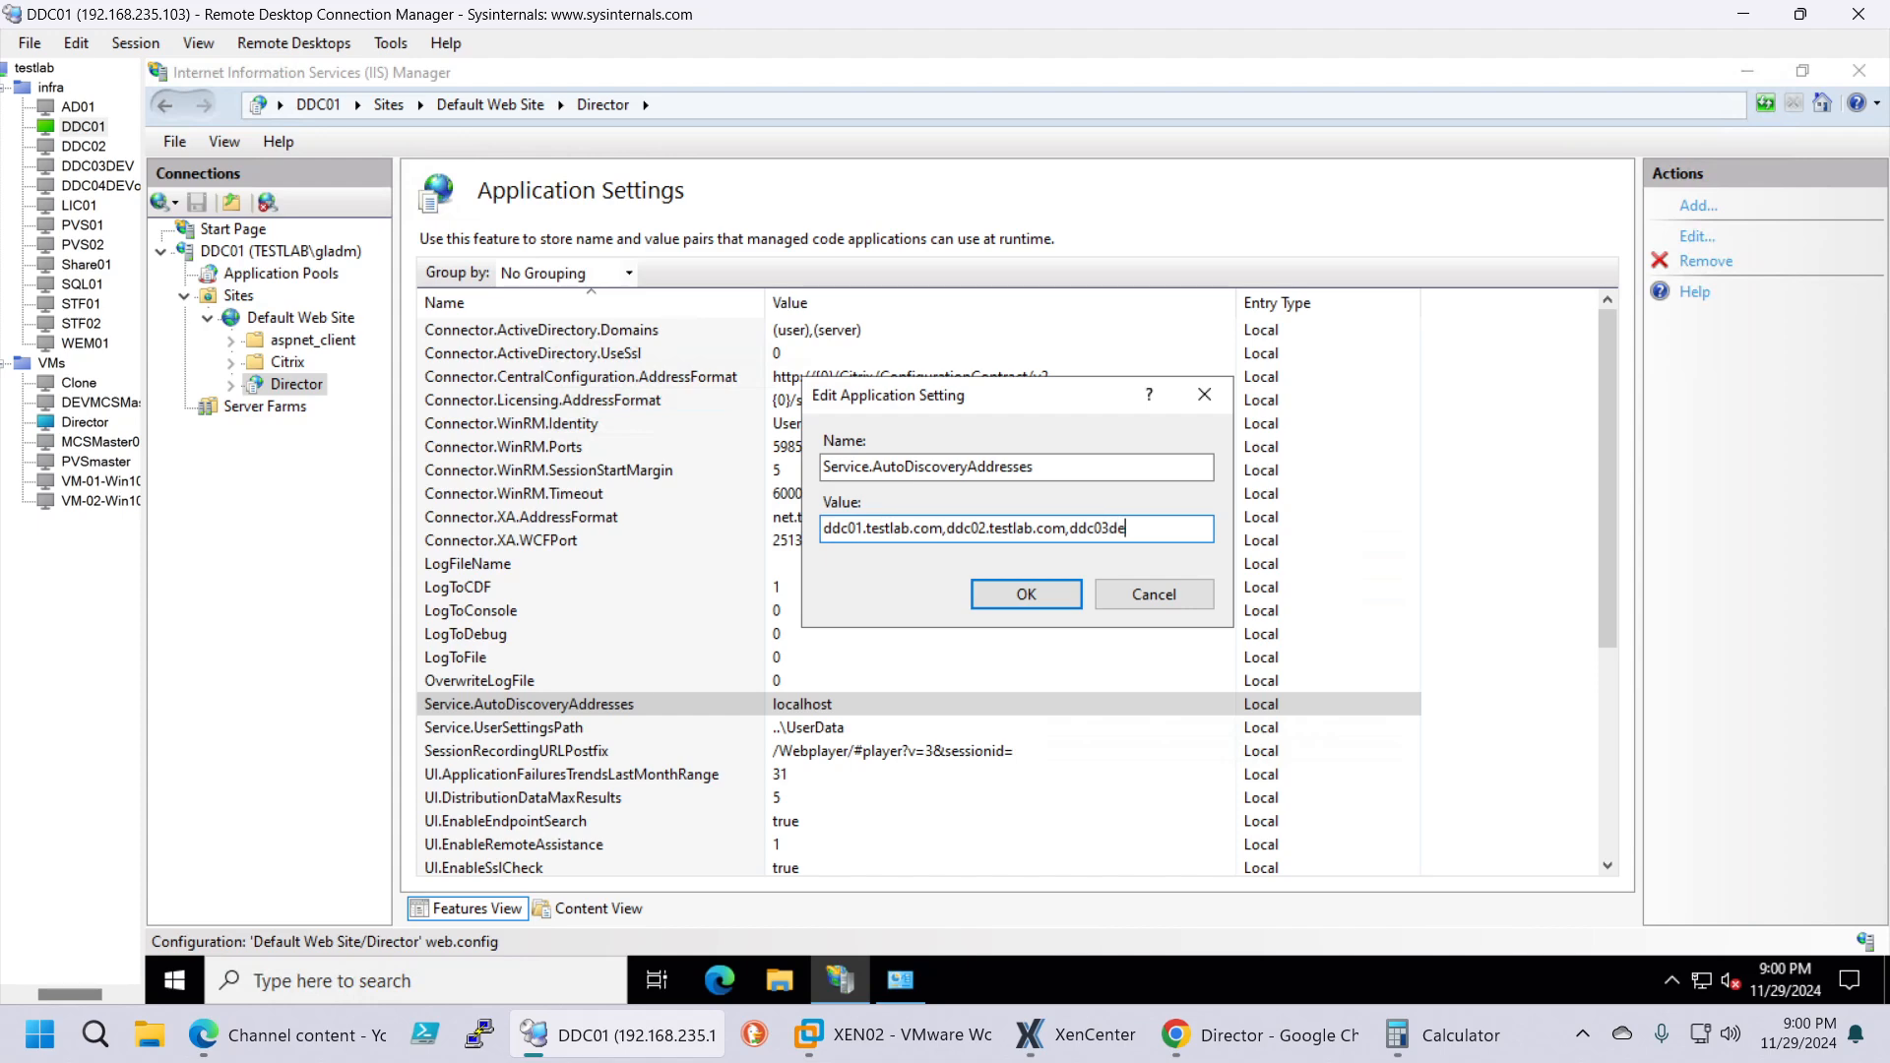
type("v.testlab.com")
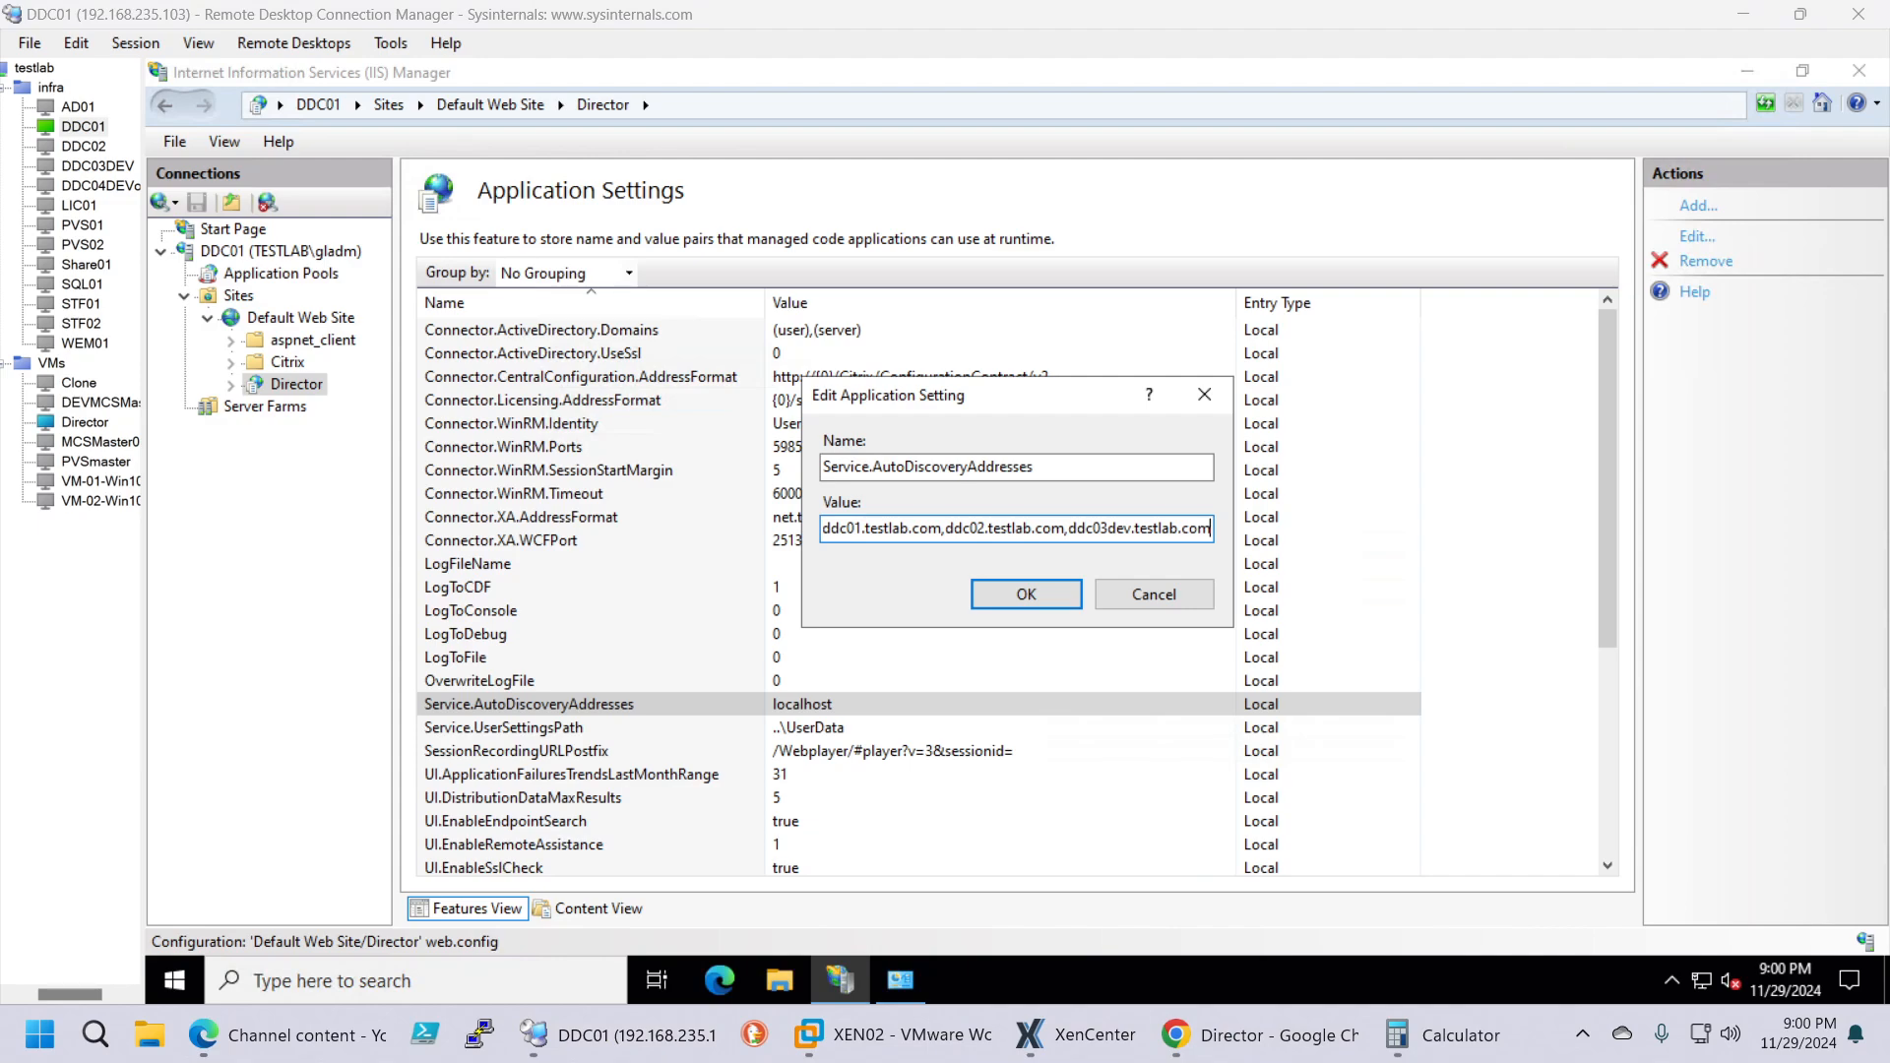
Step: Look up the DDC03DEV hostname in the local TestLAB.xlsx workbook, minimize it, and save the Service.AutoDiscoveryAddresses setting on DDC01
left_click(94, 1034)
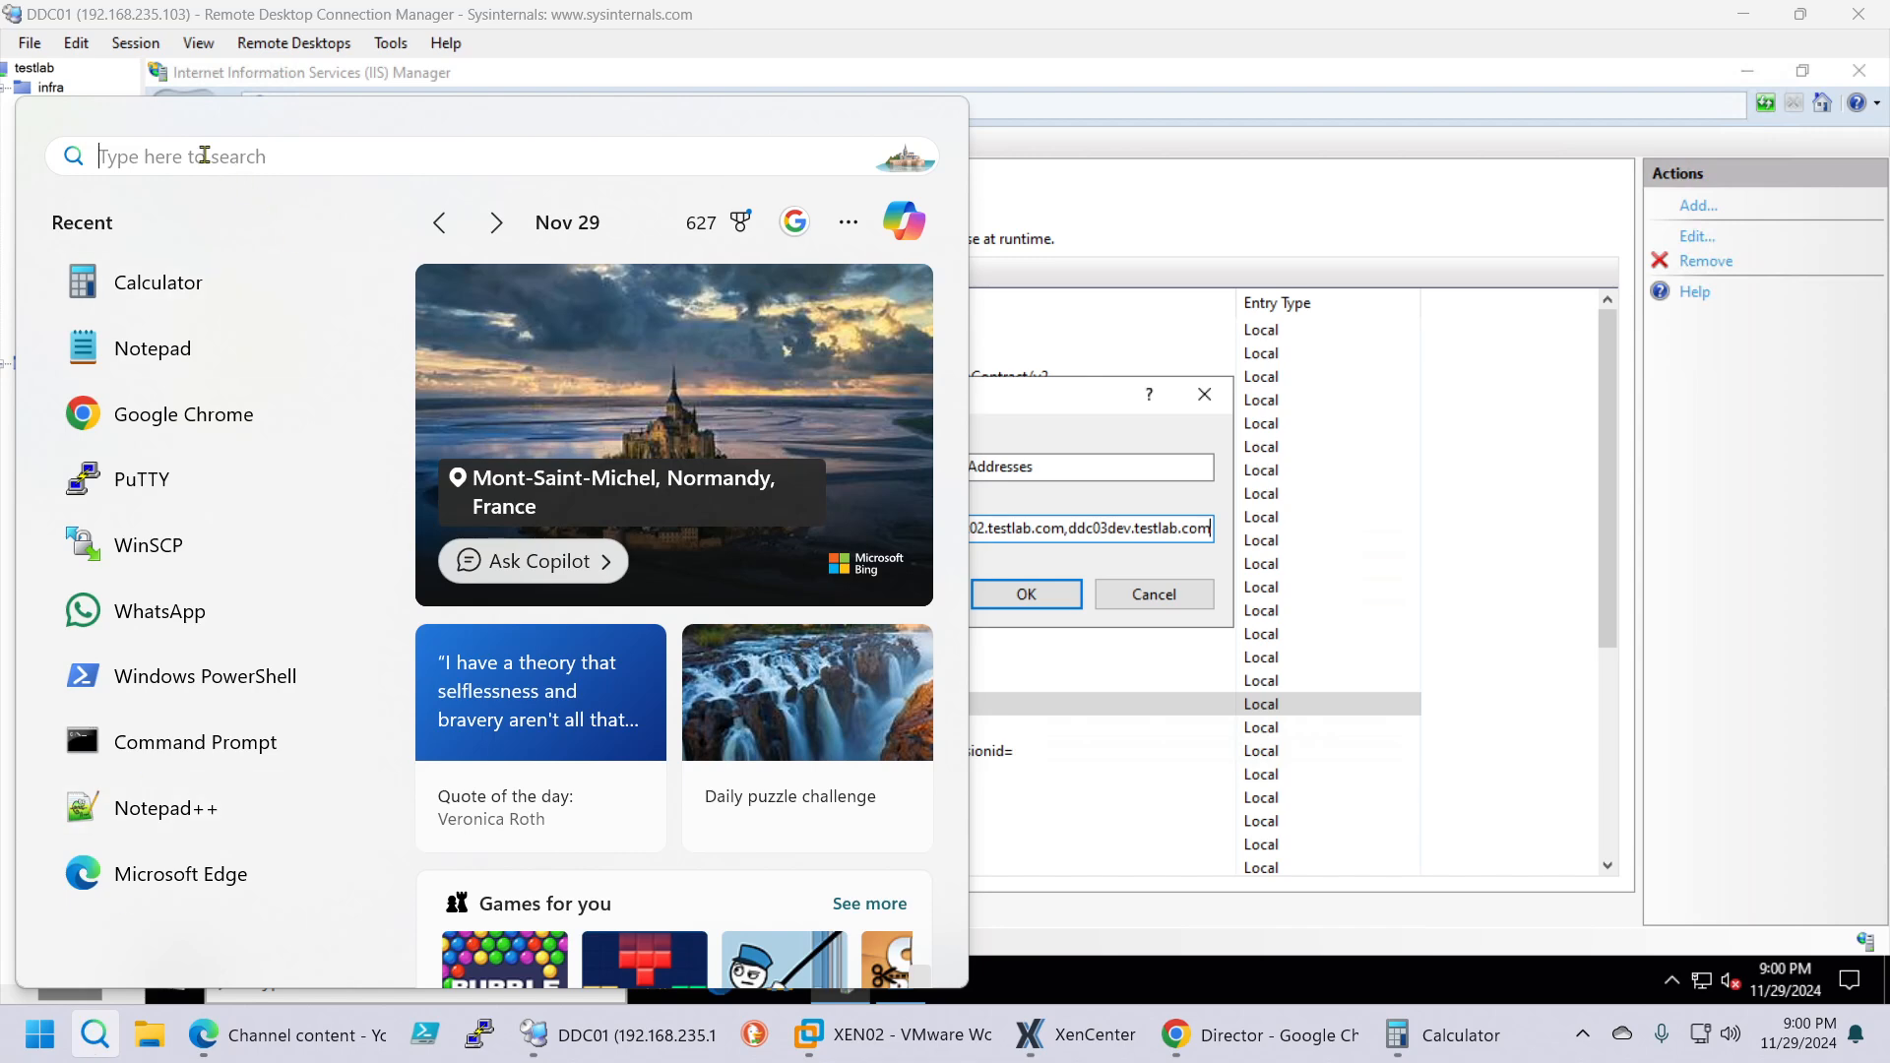
type("te")
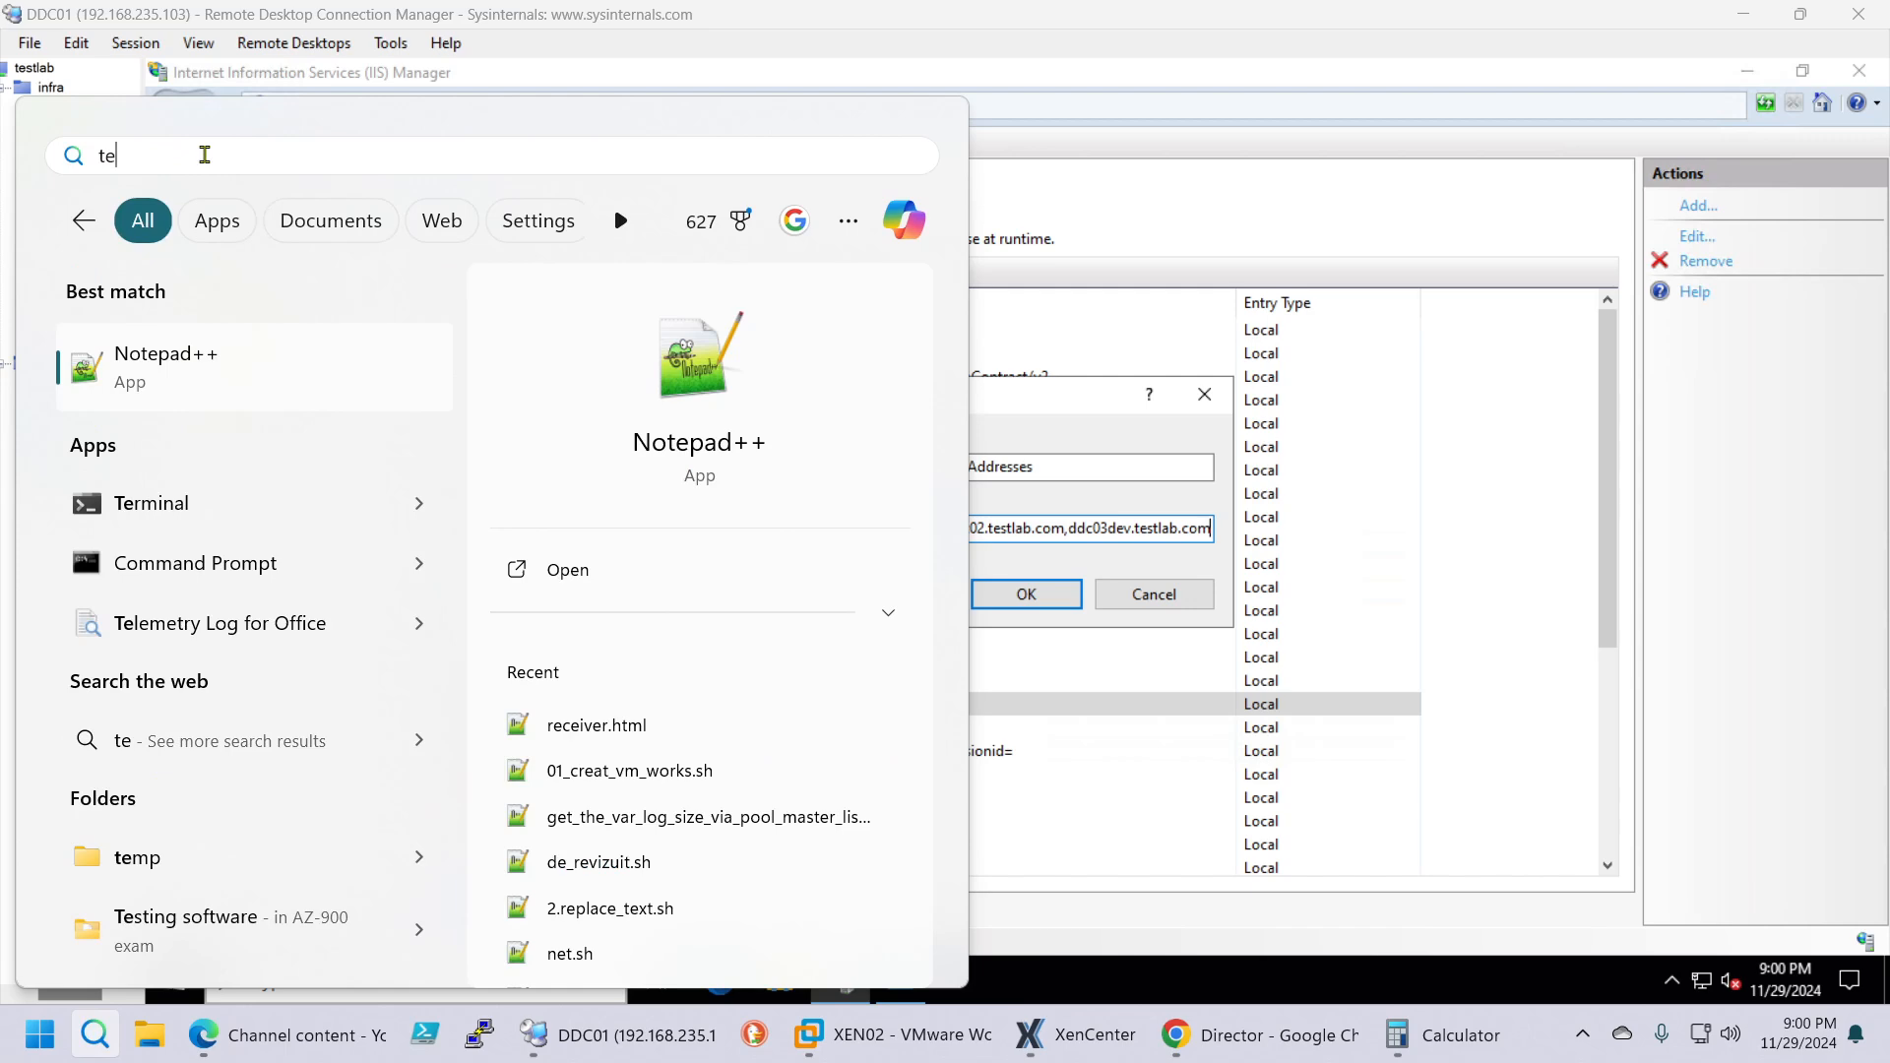
type("s")
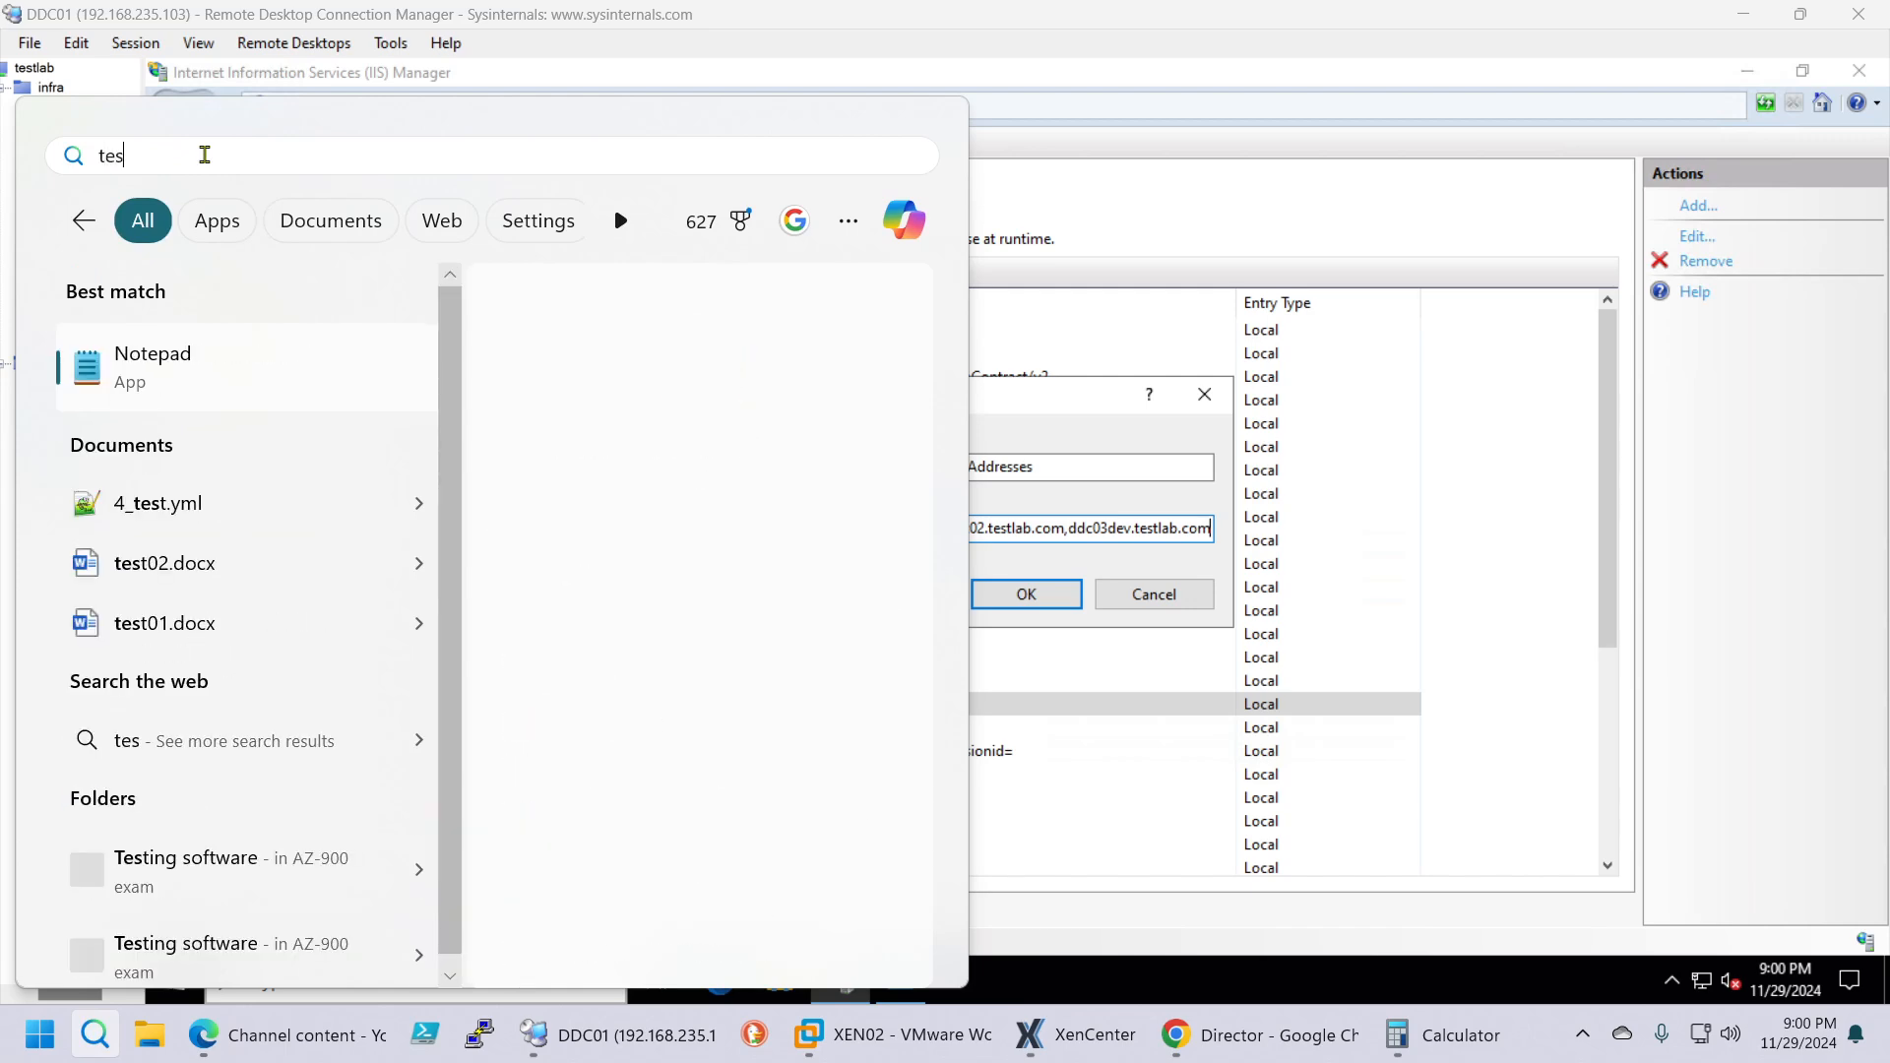
type("t")
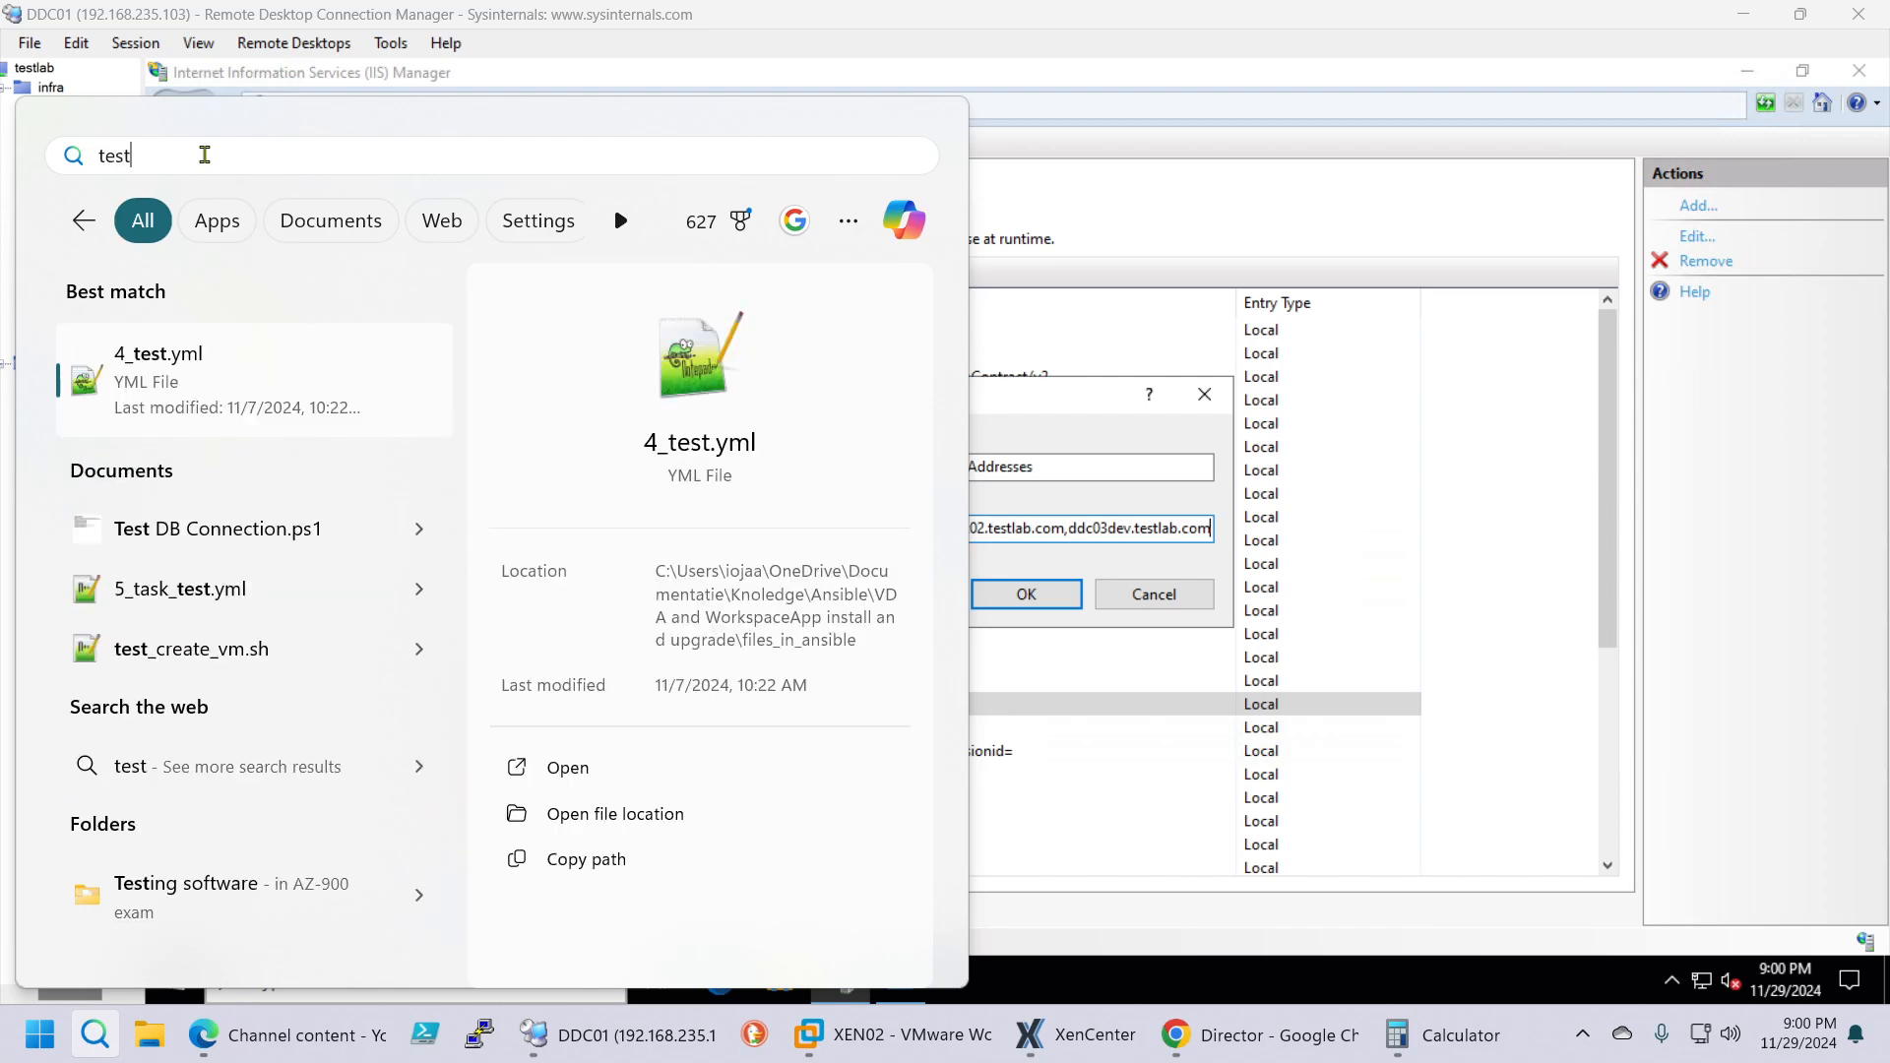
type("lab")
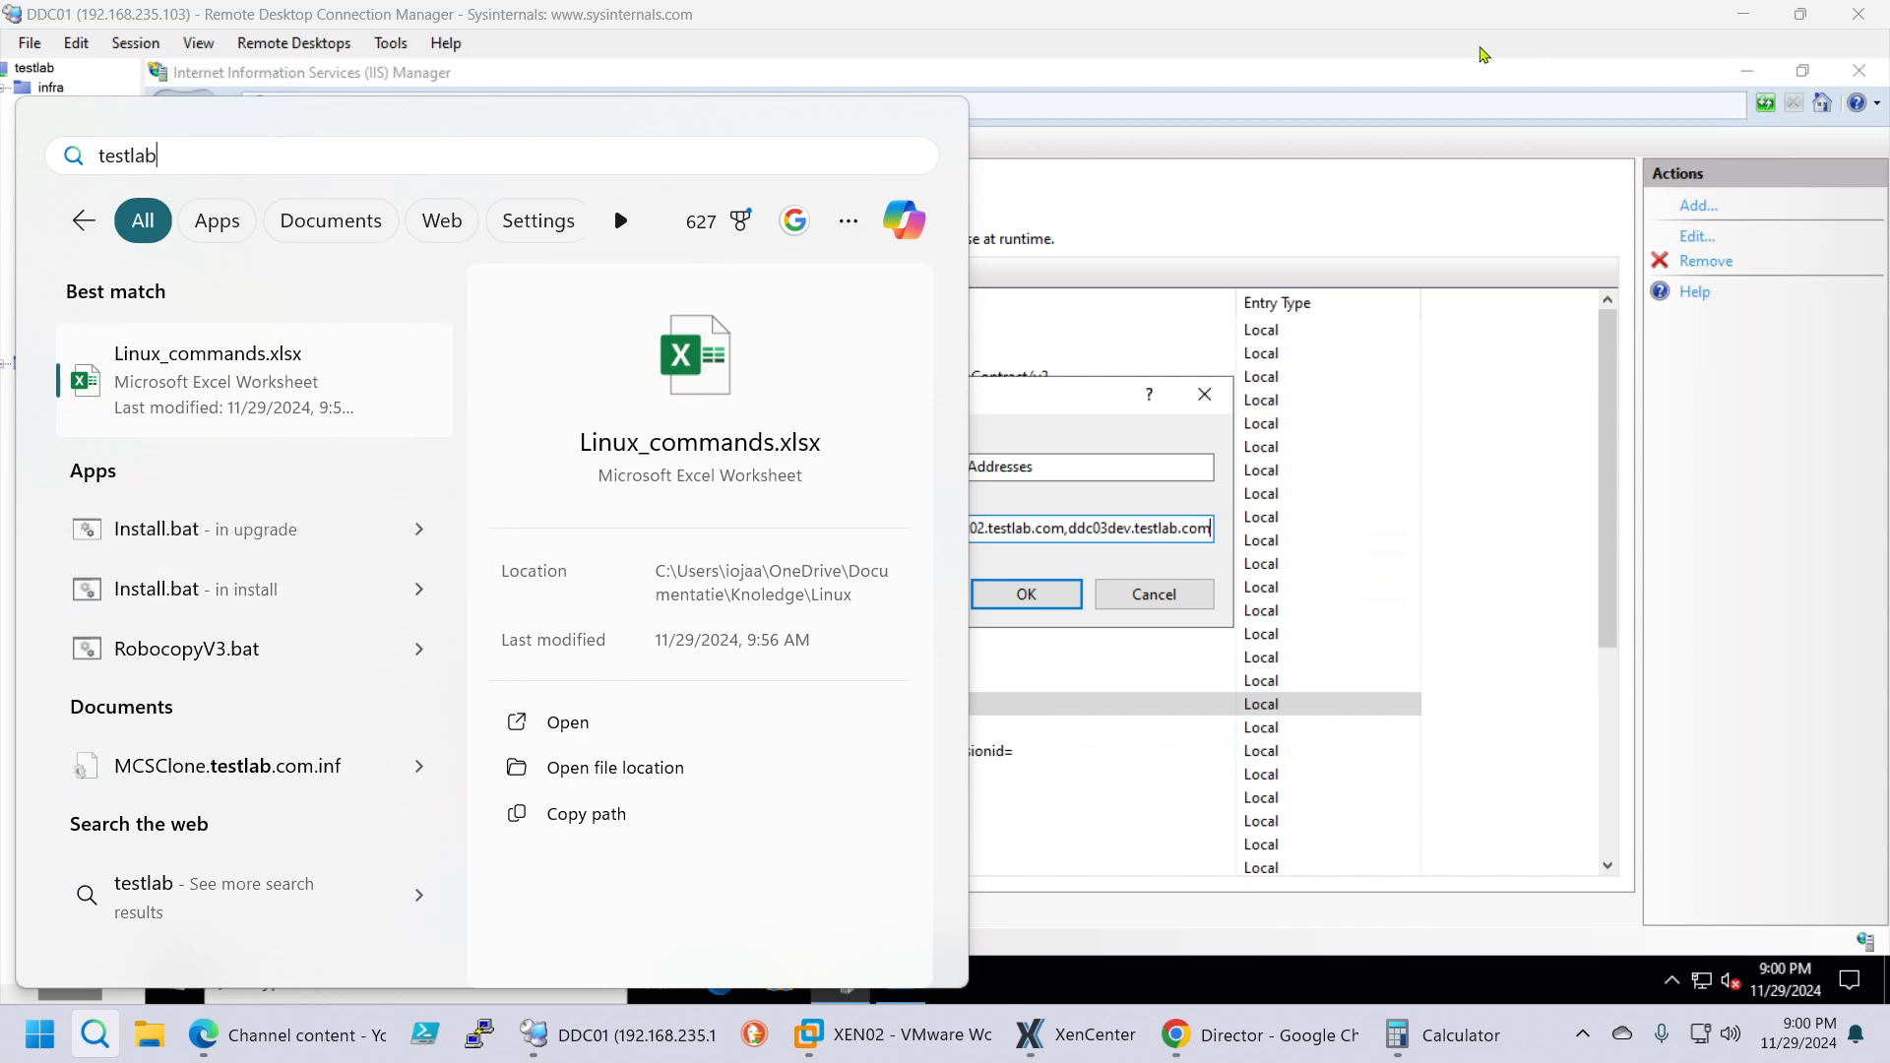
key("Escape")
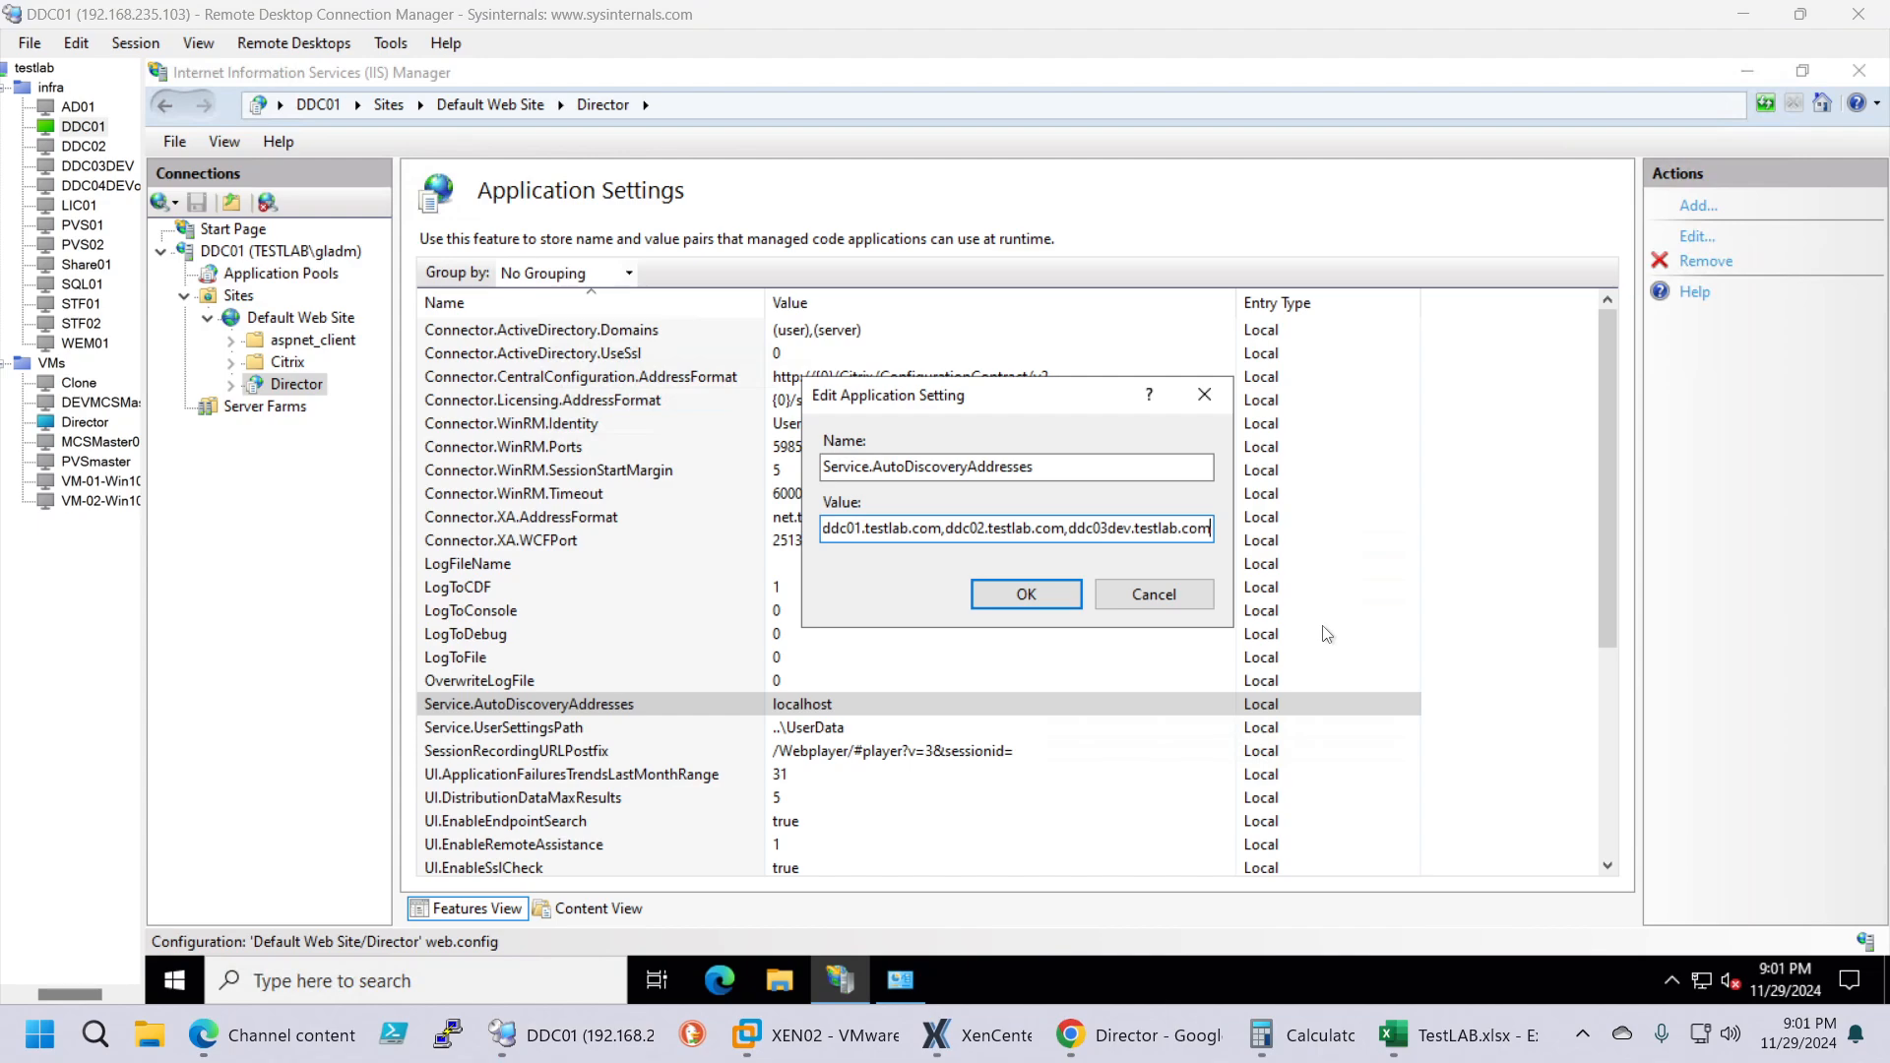
left_click(1456, 1034)
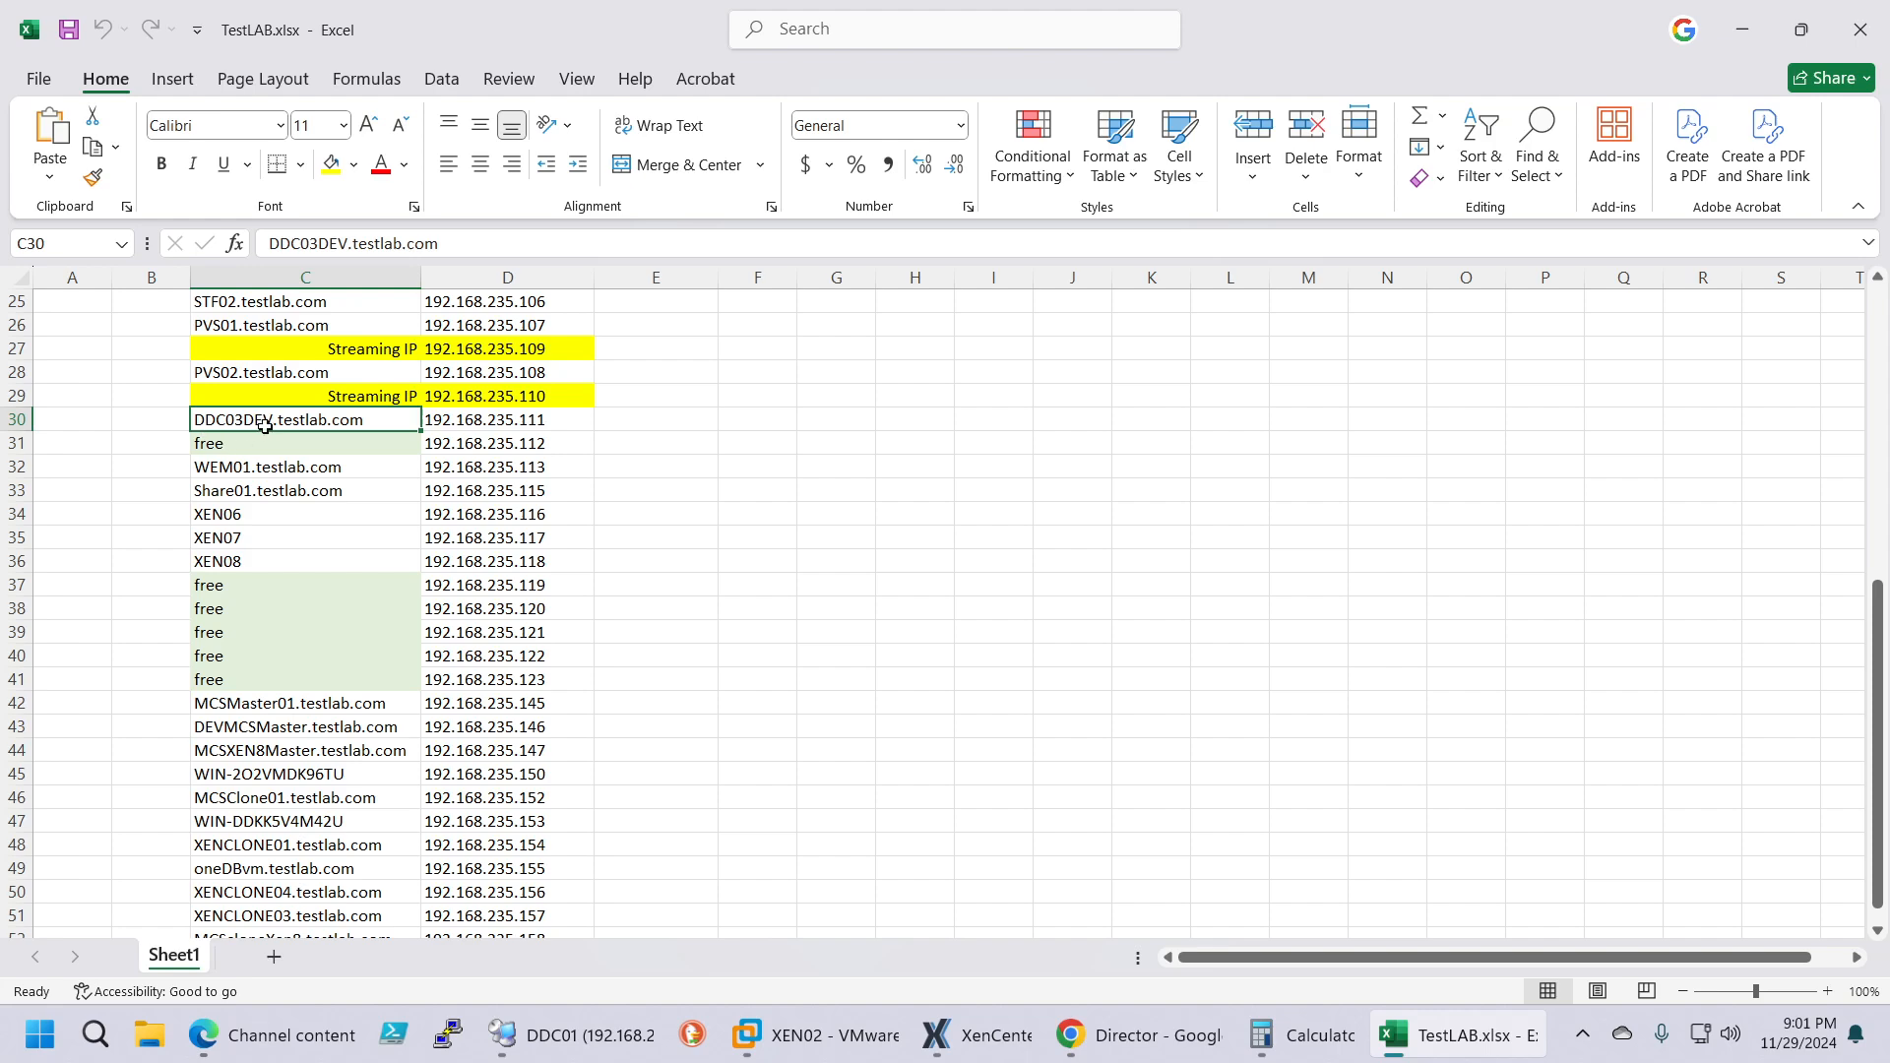
left_click(1742, 29)
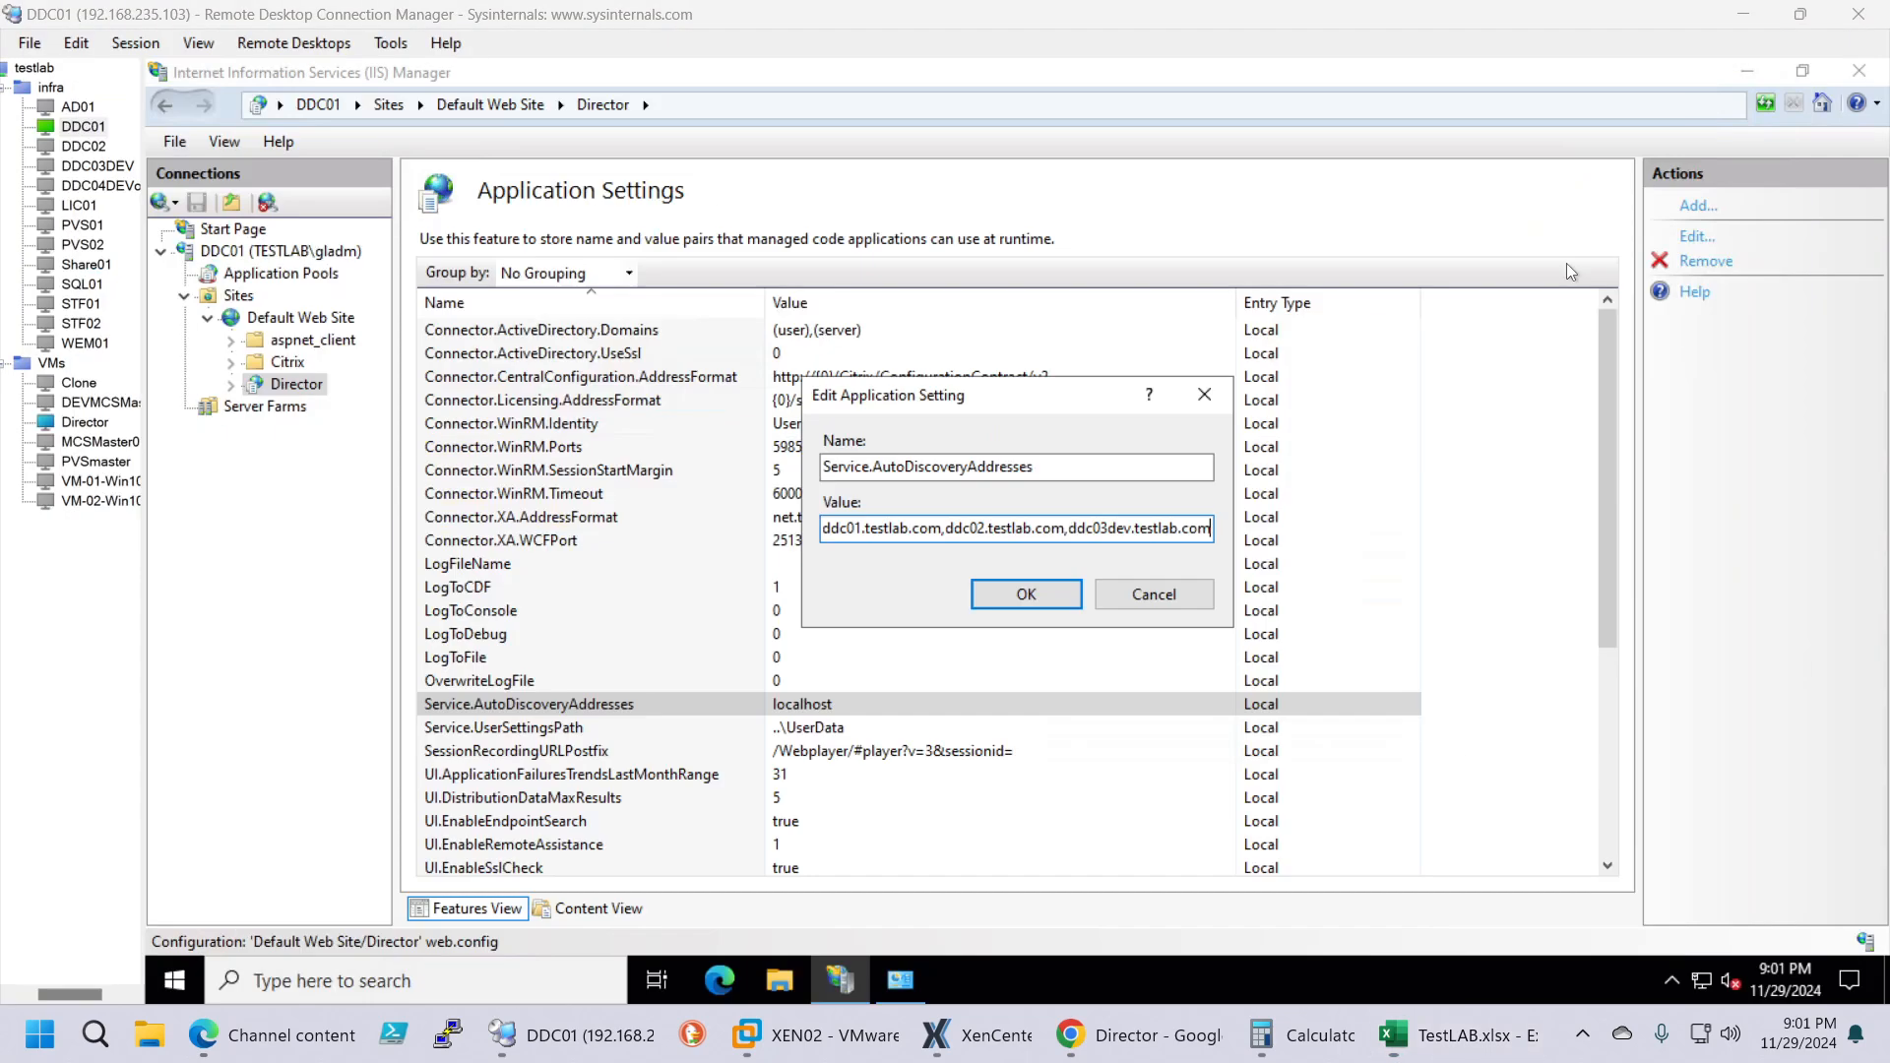
left_click(1037, 601)
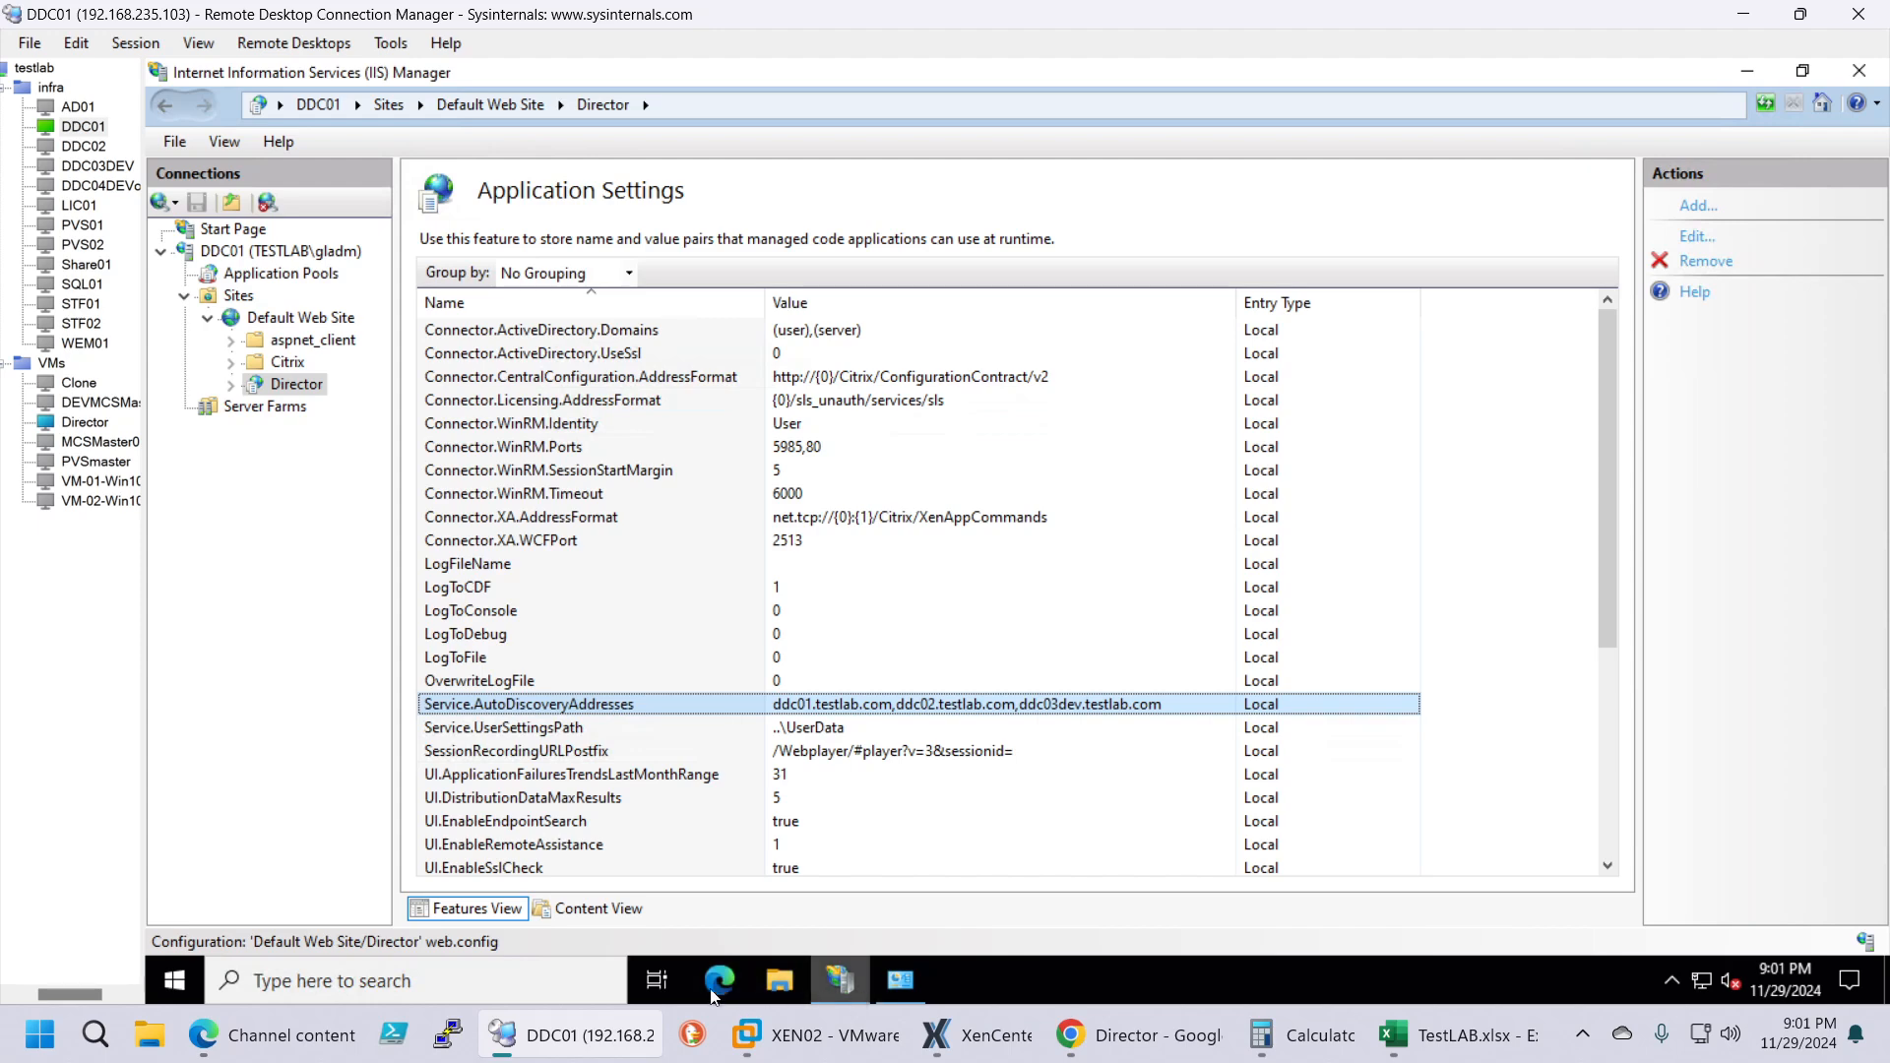
Step: Find Command Prompt on DDC01 by searching for "cmd" and run it as administrator, approving the elevation request
left_click(177, 976)
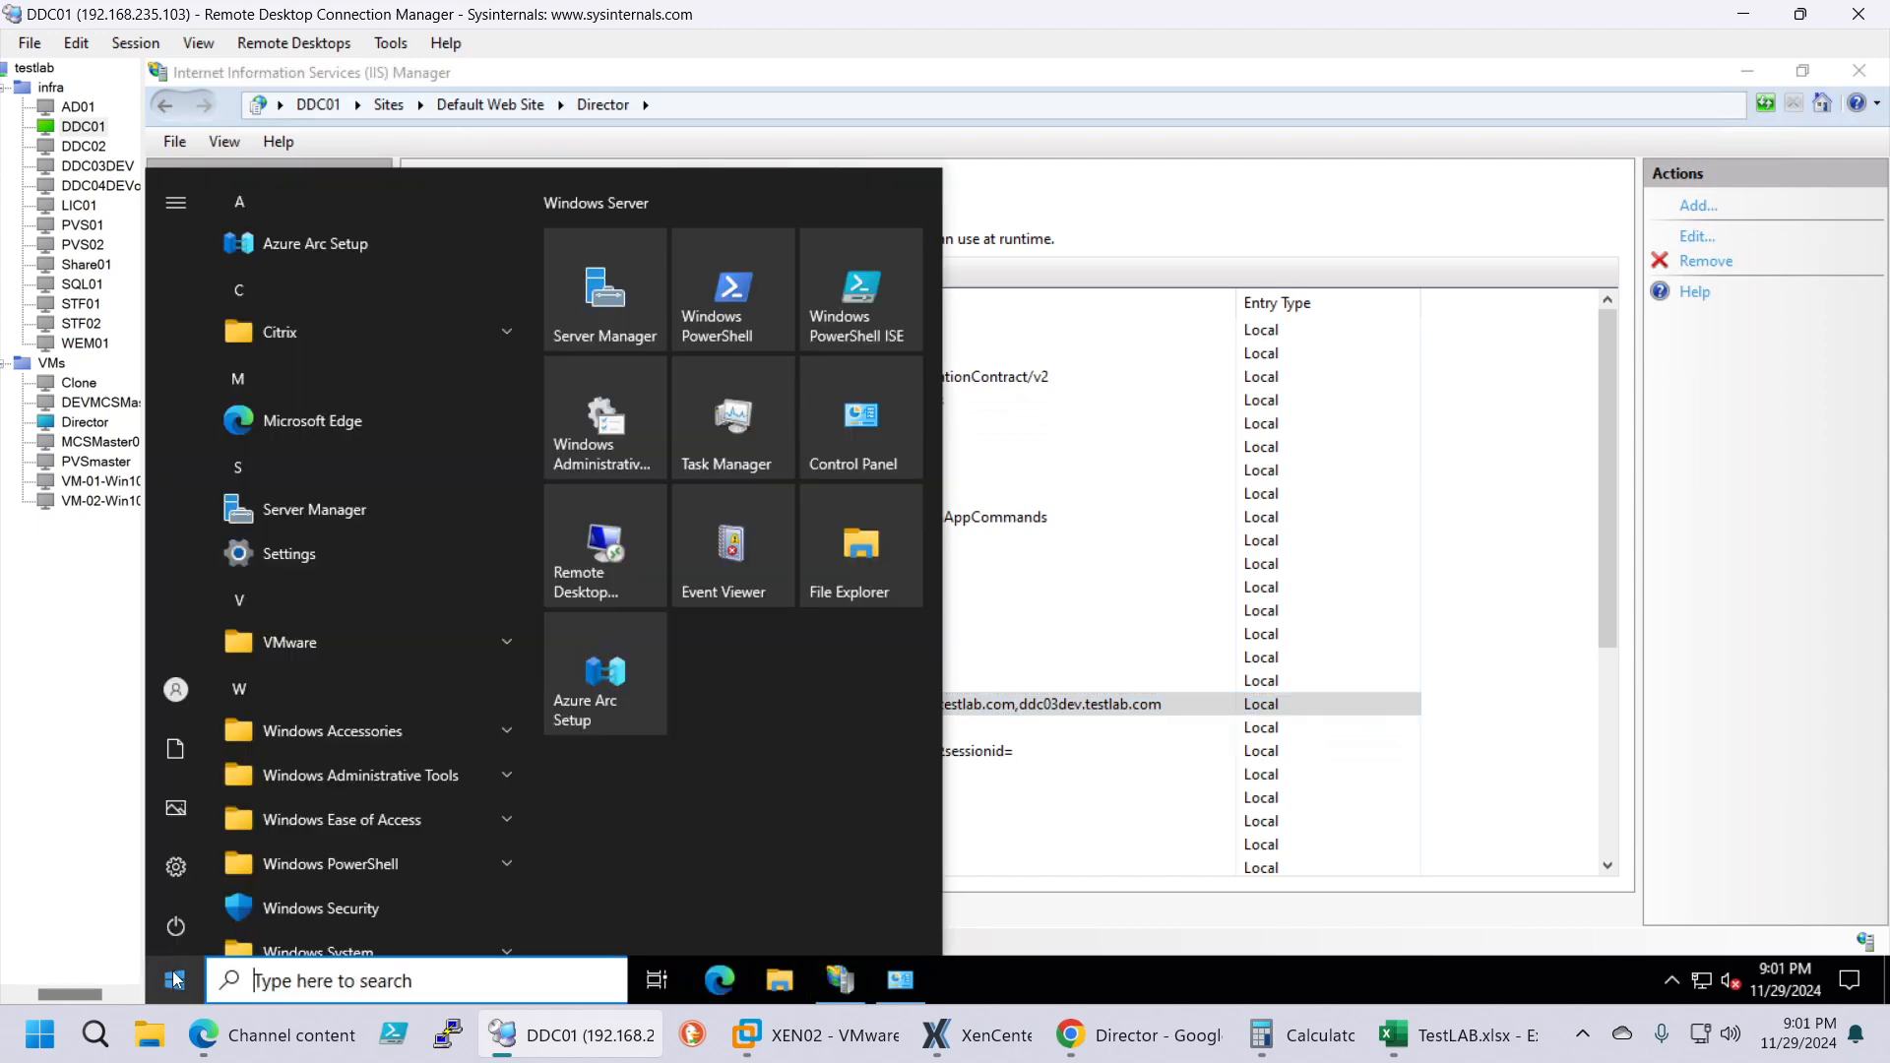
type("cmd")
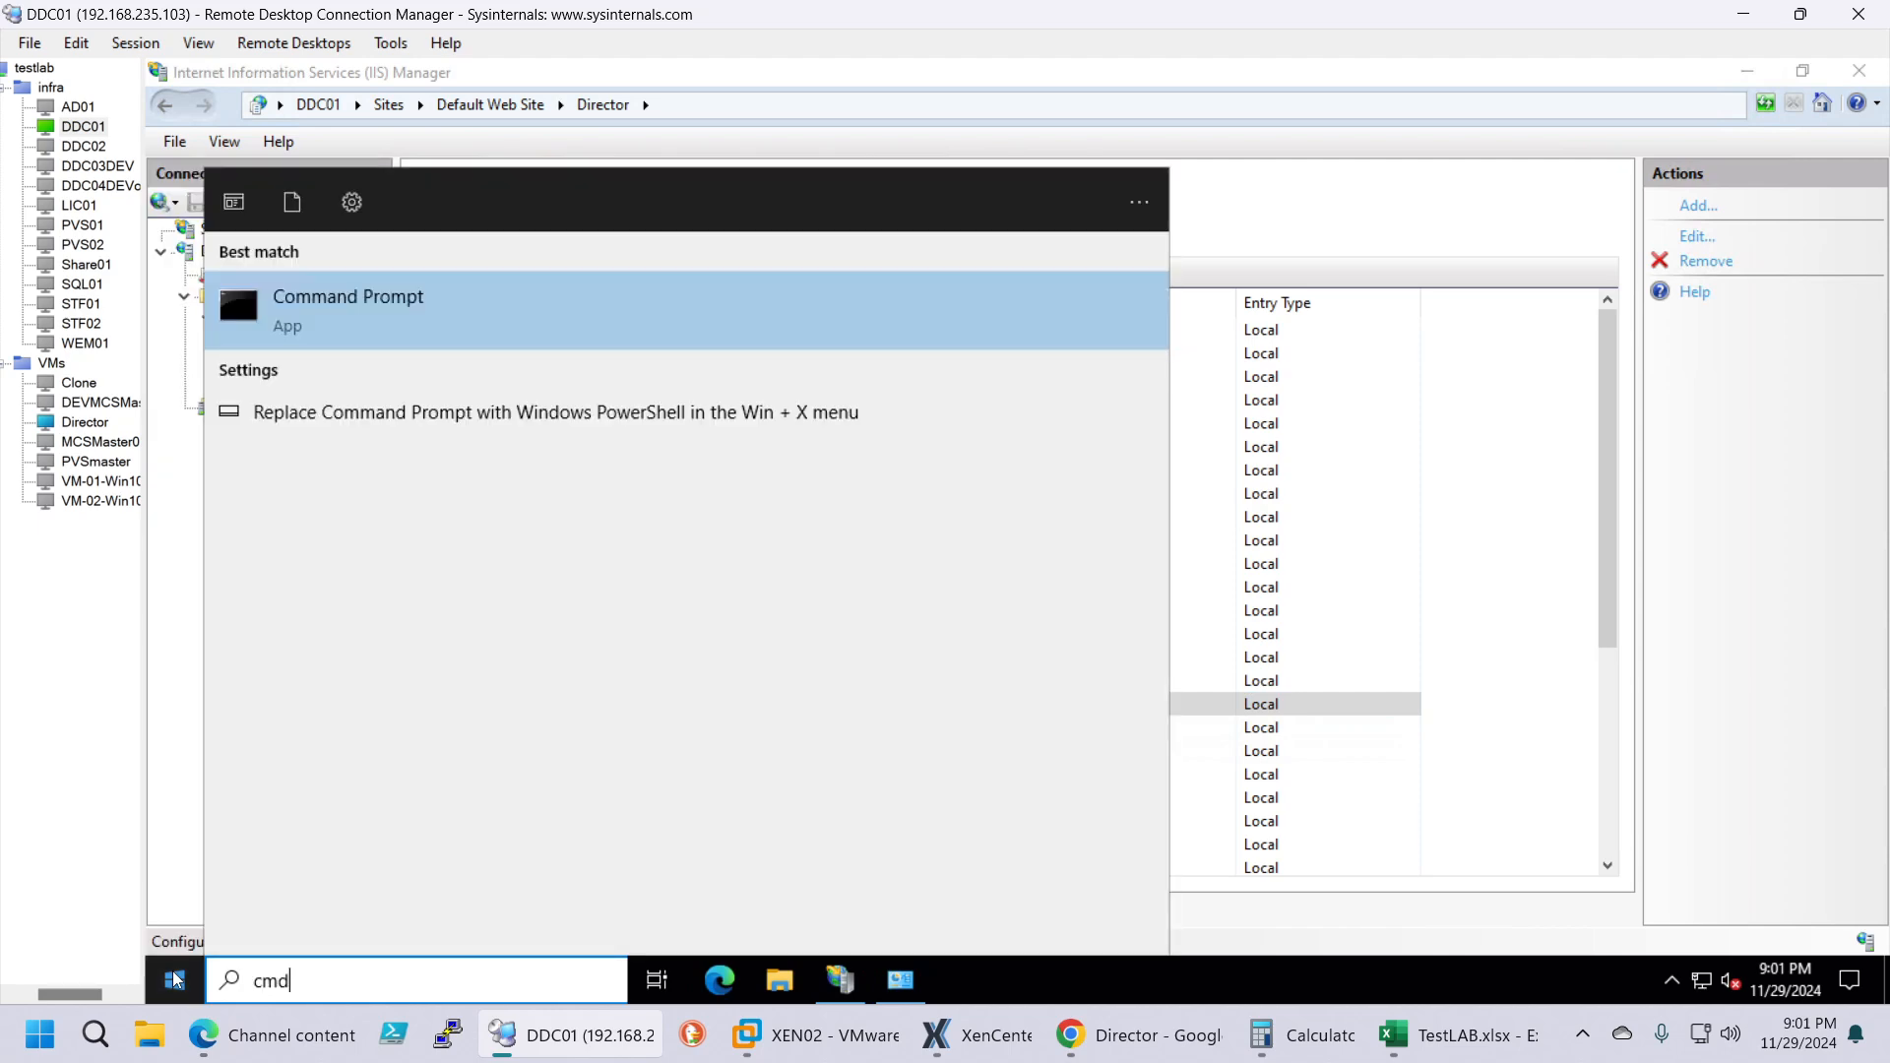
right_click(417, 311)
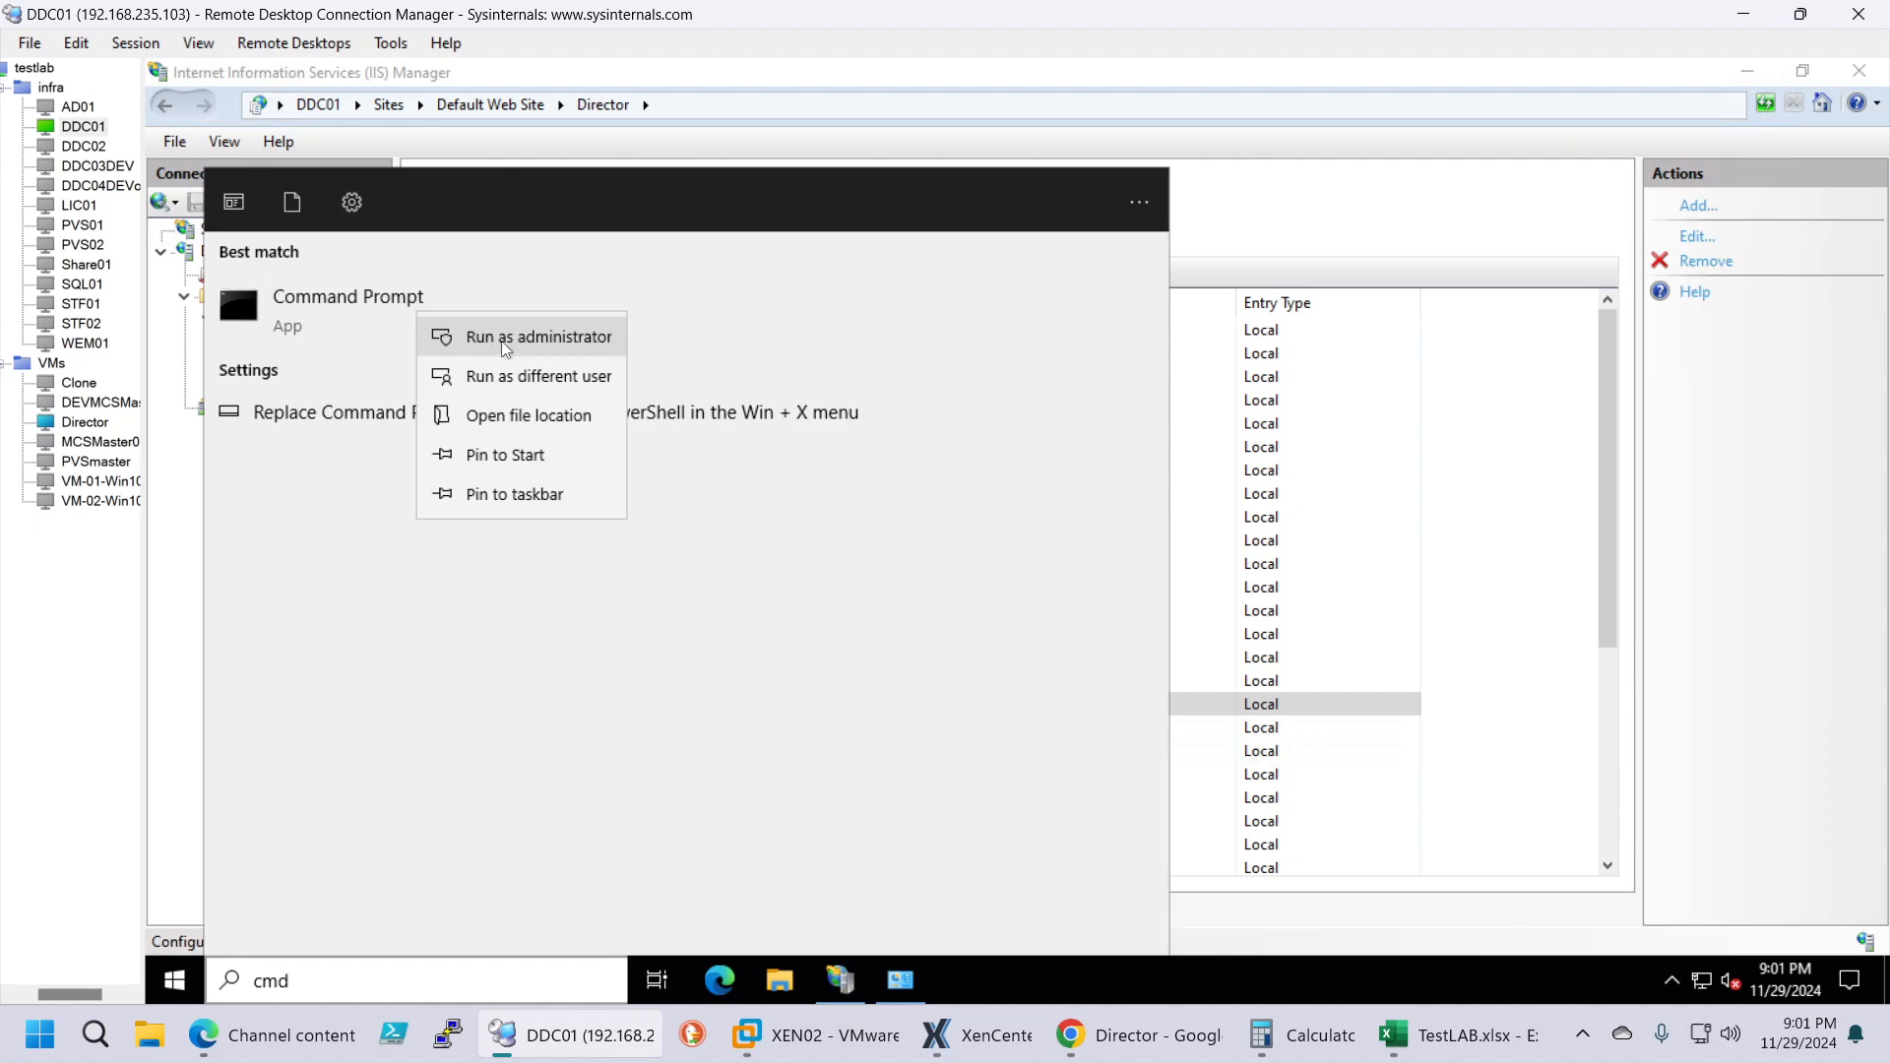
left_click(522, 337)
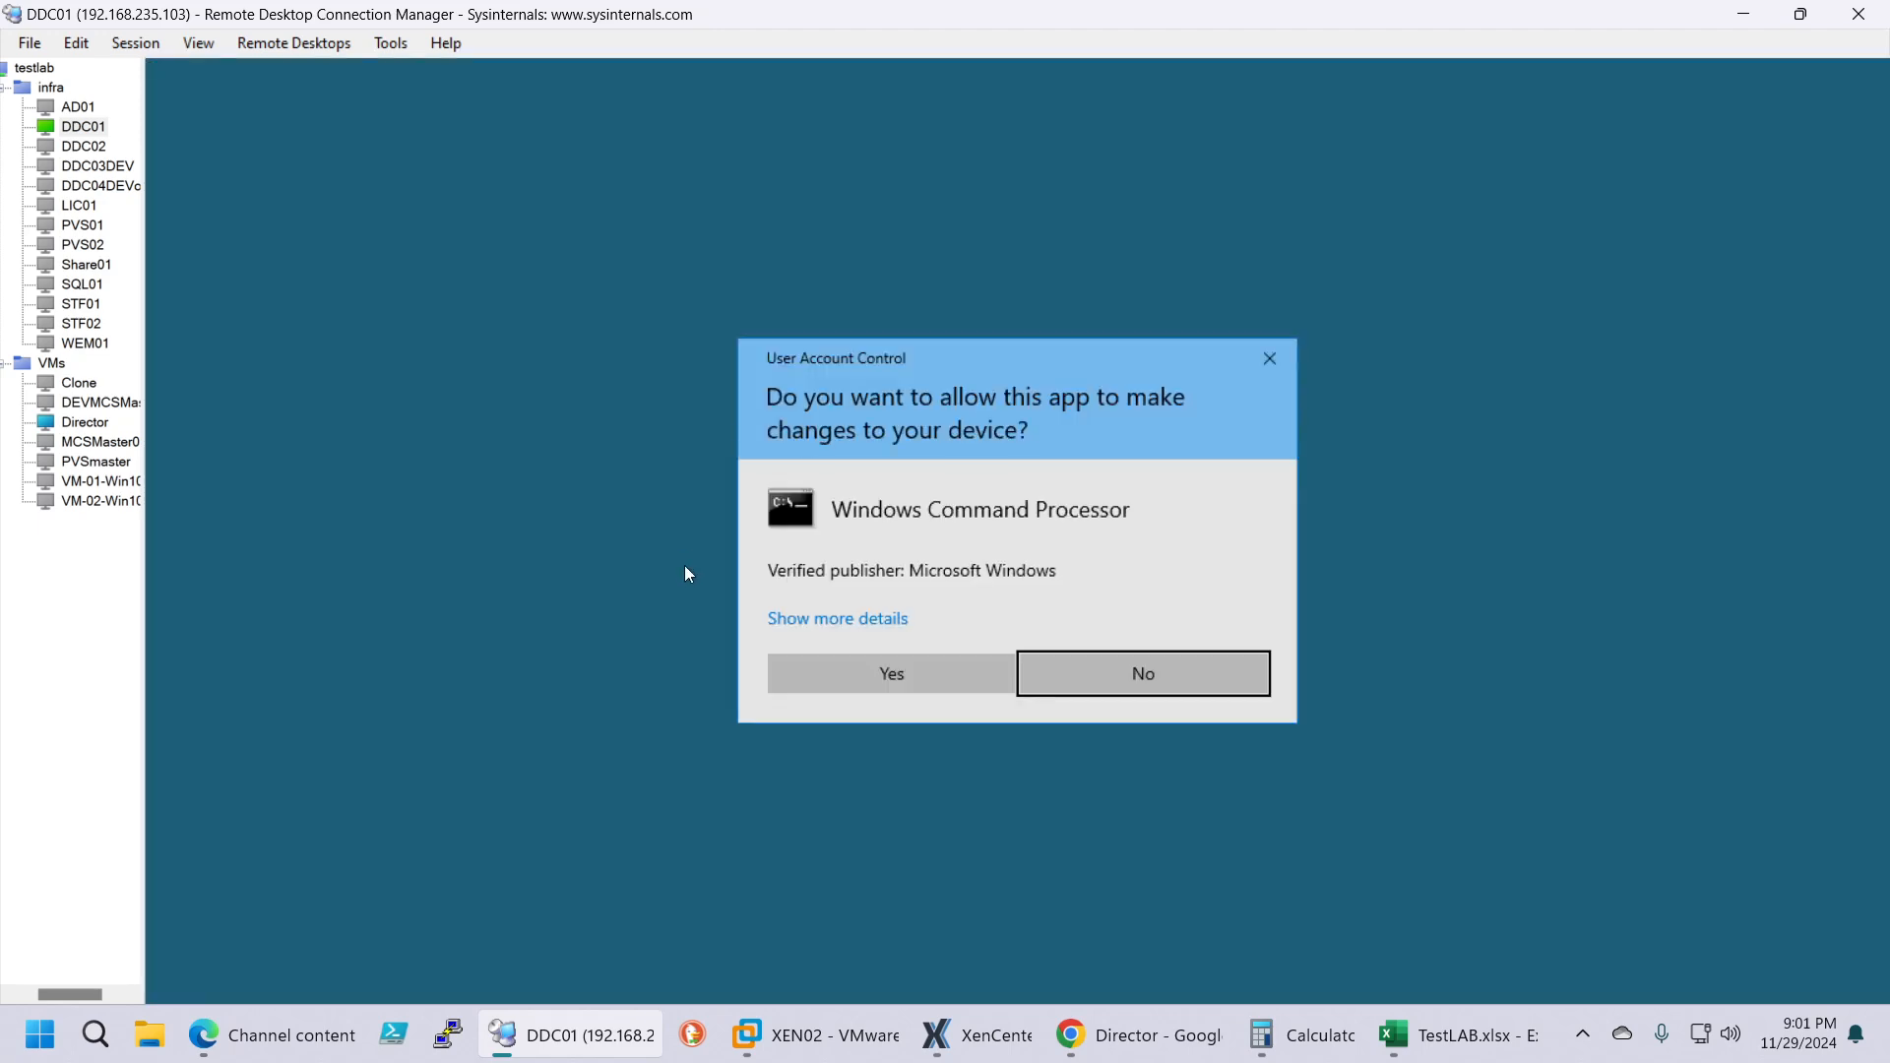
left_click(837, 673)
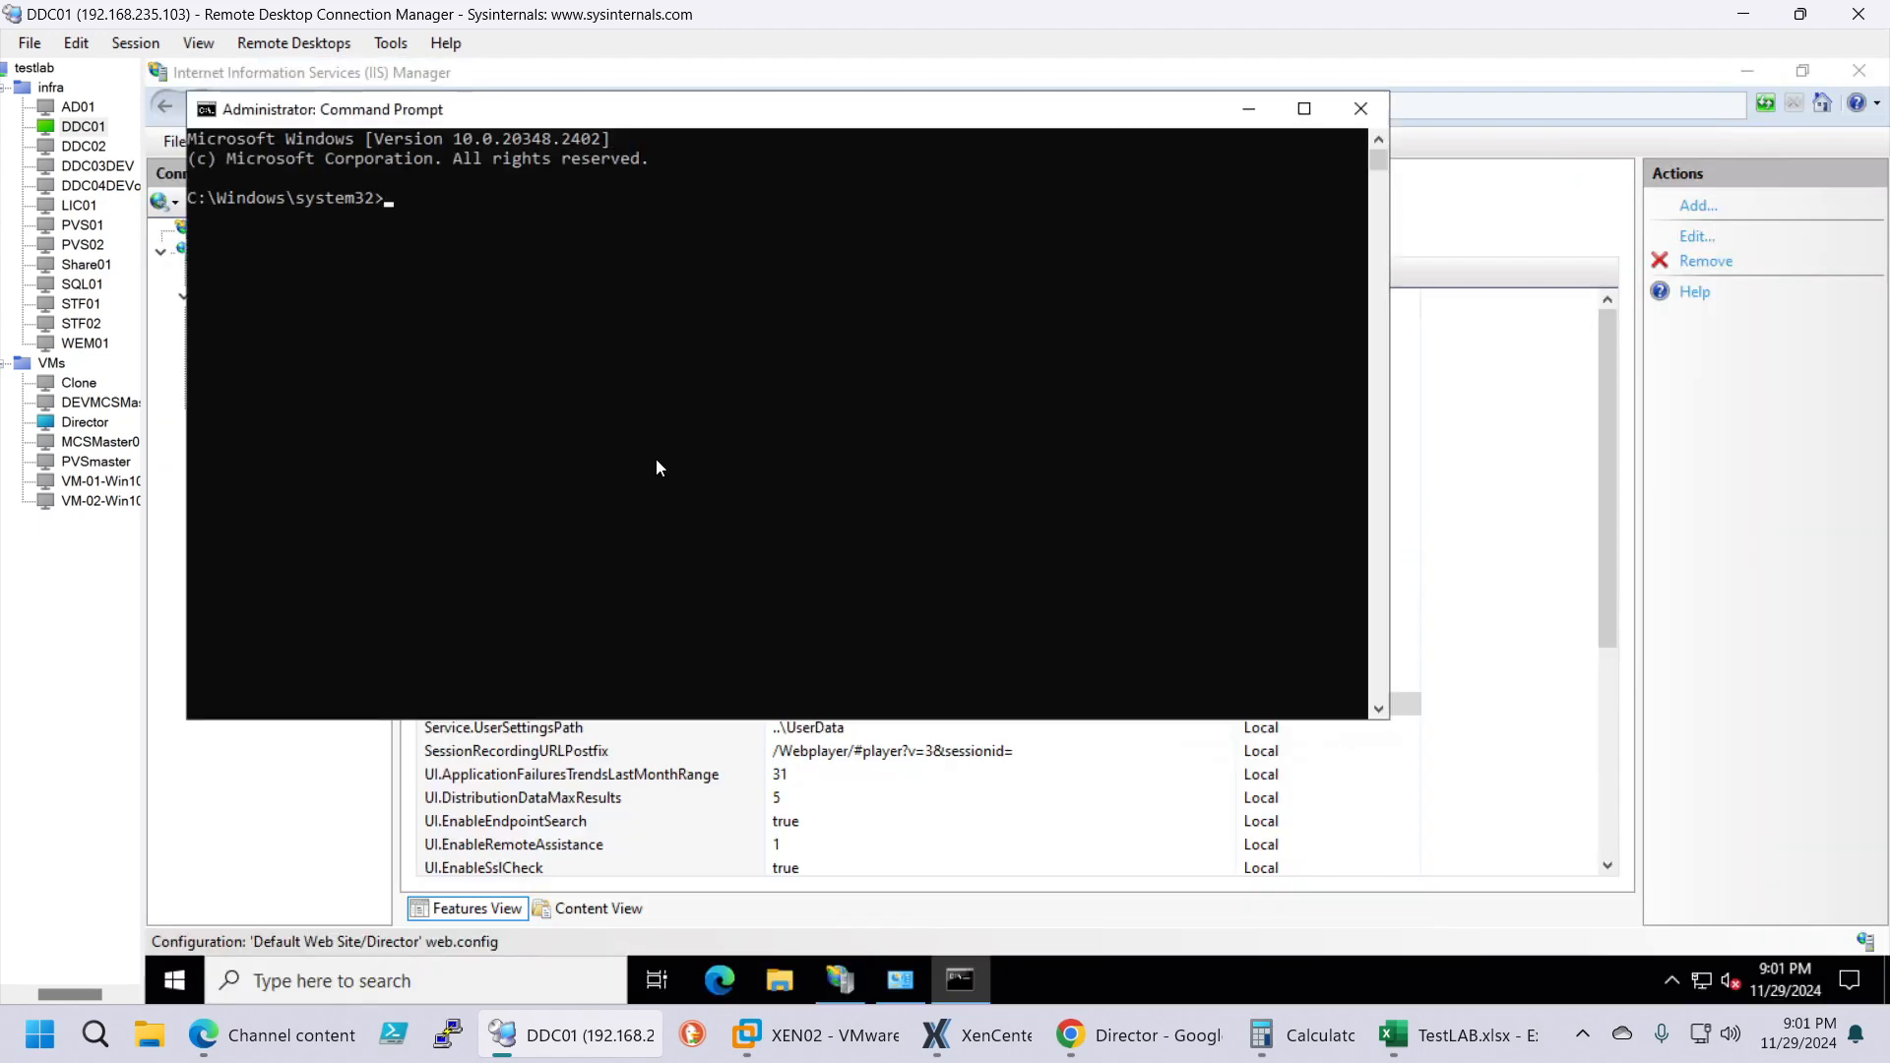
Step: Restart the web services on DDC01 with the iisreset command
type("iisre")
type("ste")
key("BackSpace")
key("BackSpace")
key("BackSpace")
type("set")
key("Return")
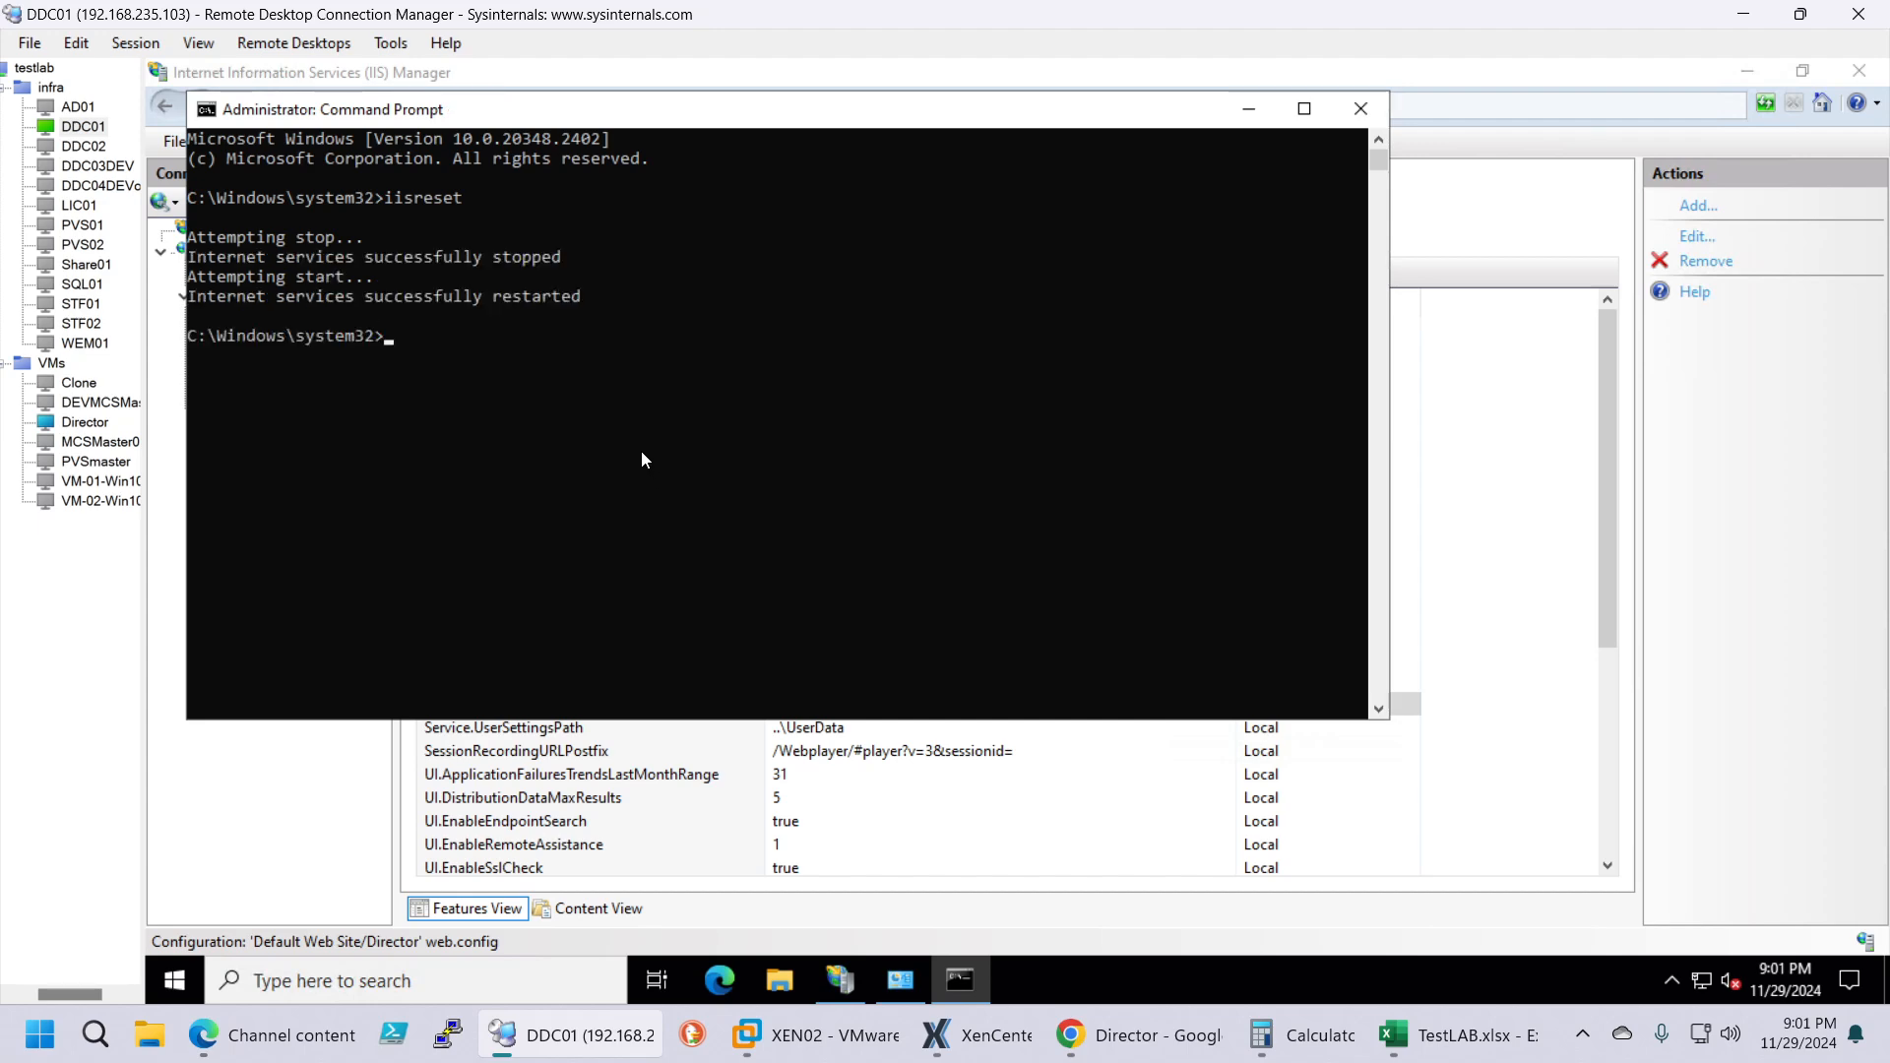
Step: Launch Citrix Director on DDC01, log on with the prefilled credentials, and dismiss the Microsoft Edge update notice
left_click(175, 980)
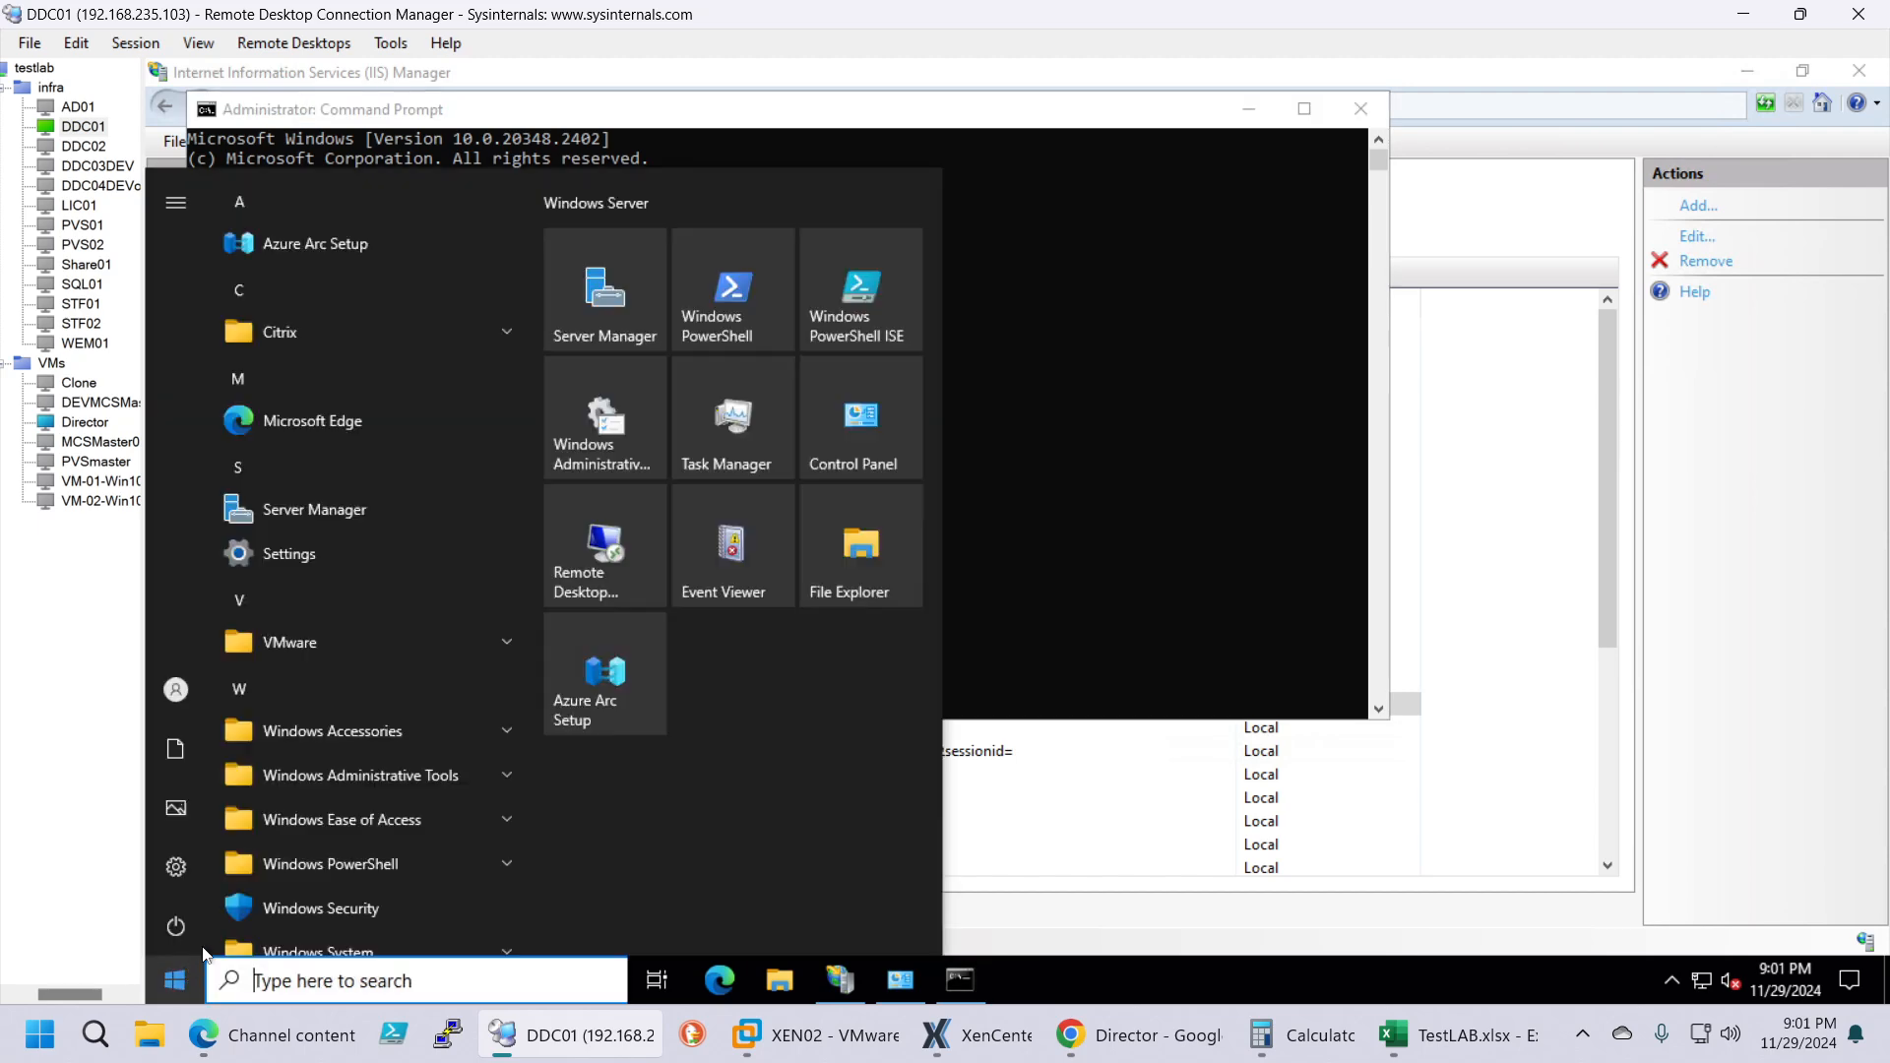
left_click(309, 347)
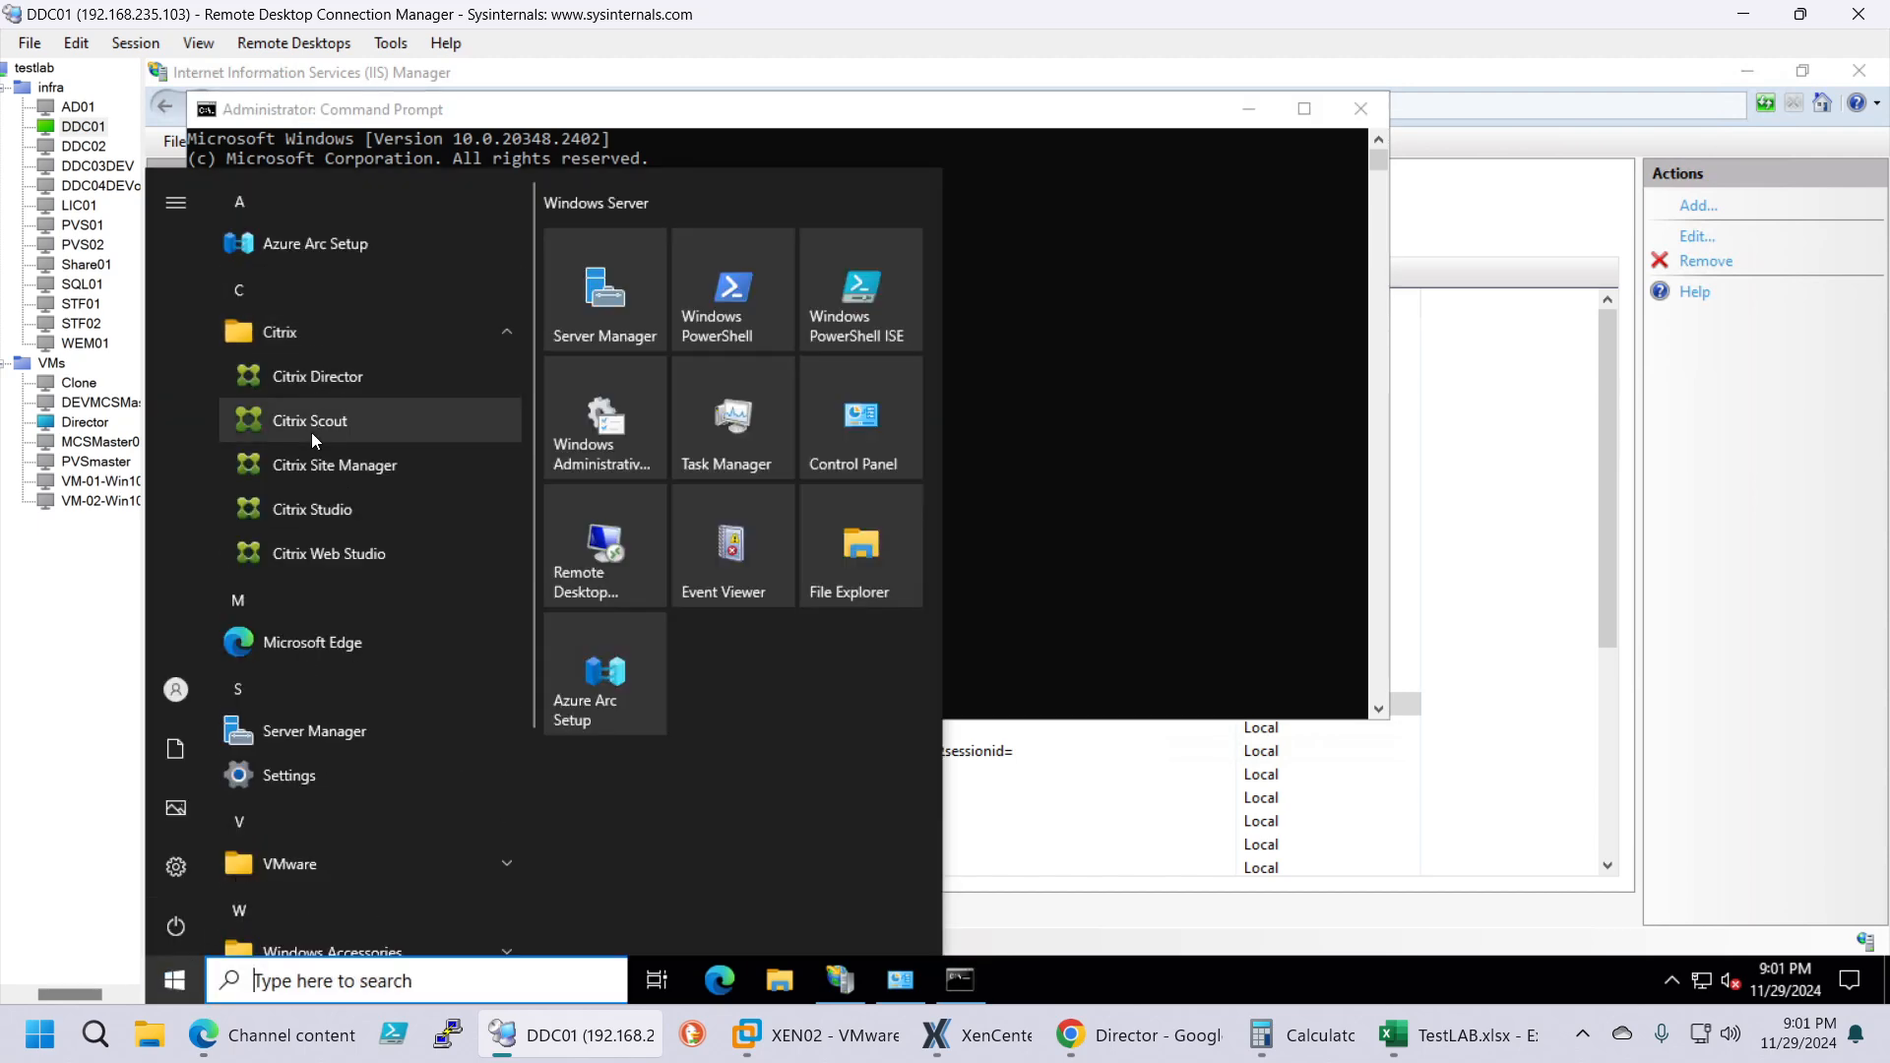
left_click(347, 382)
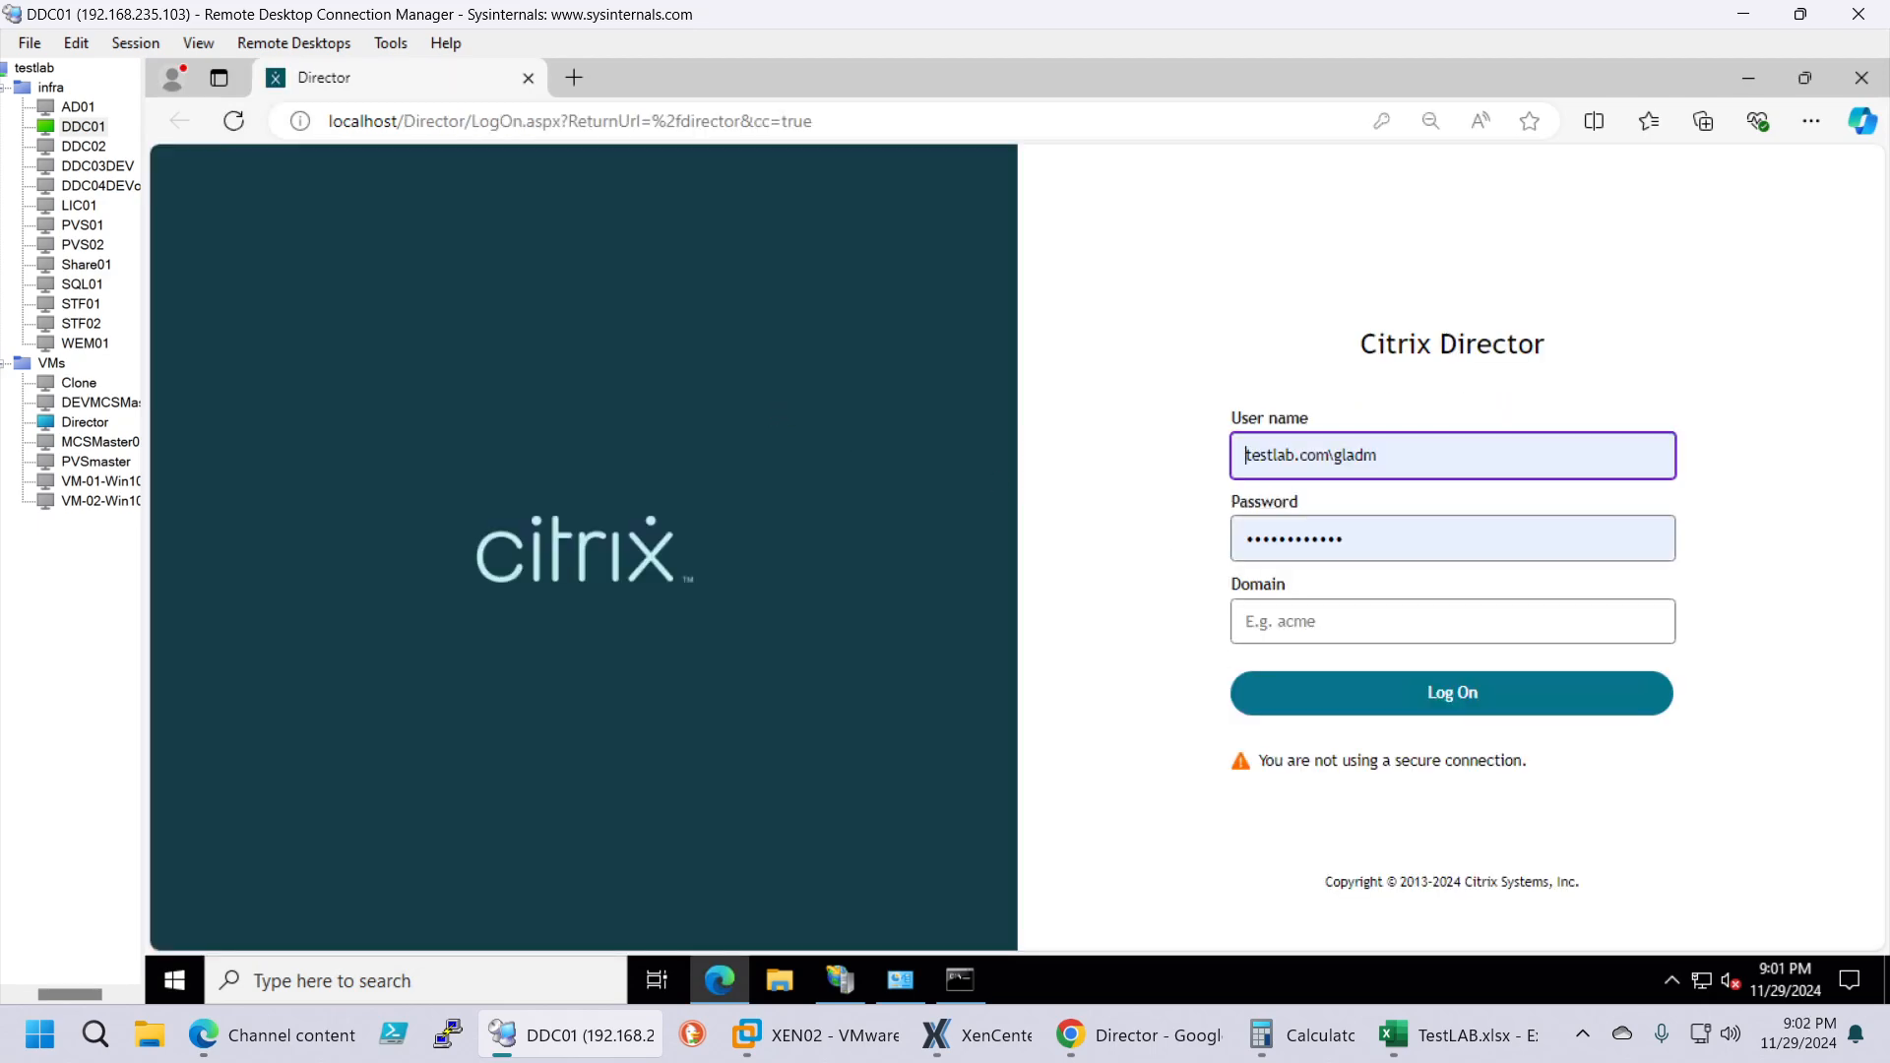
left_click(1418, 689)
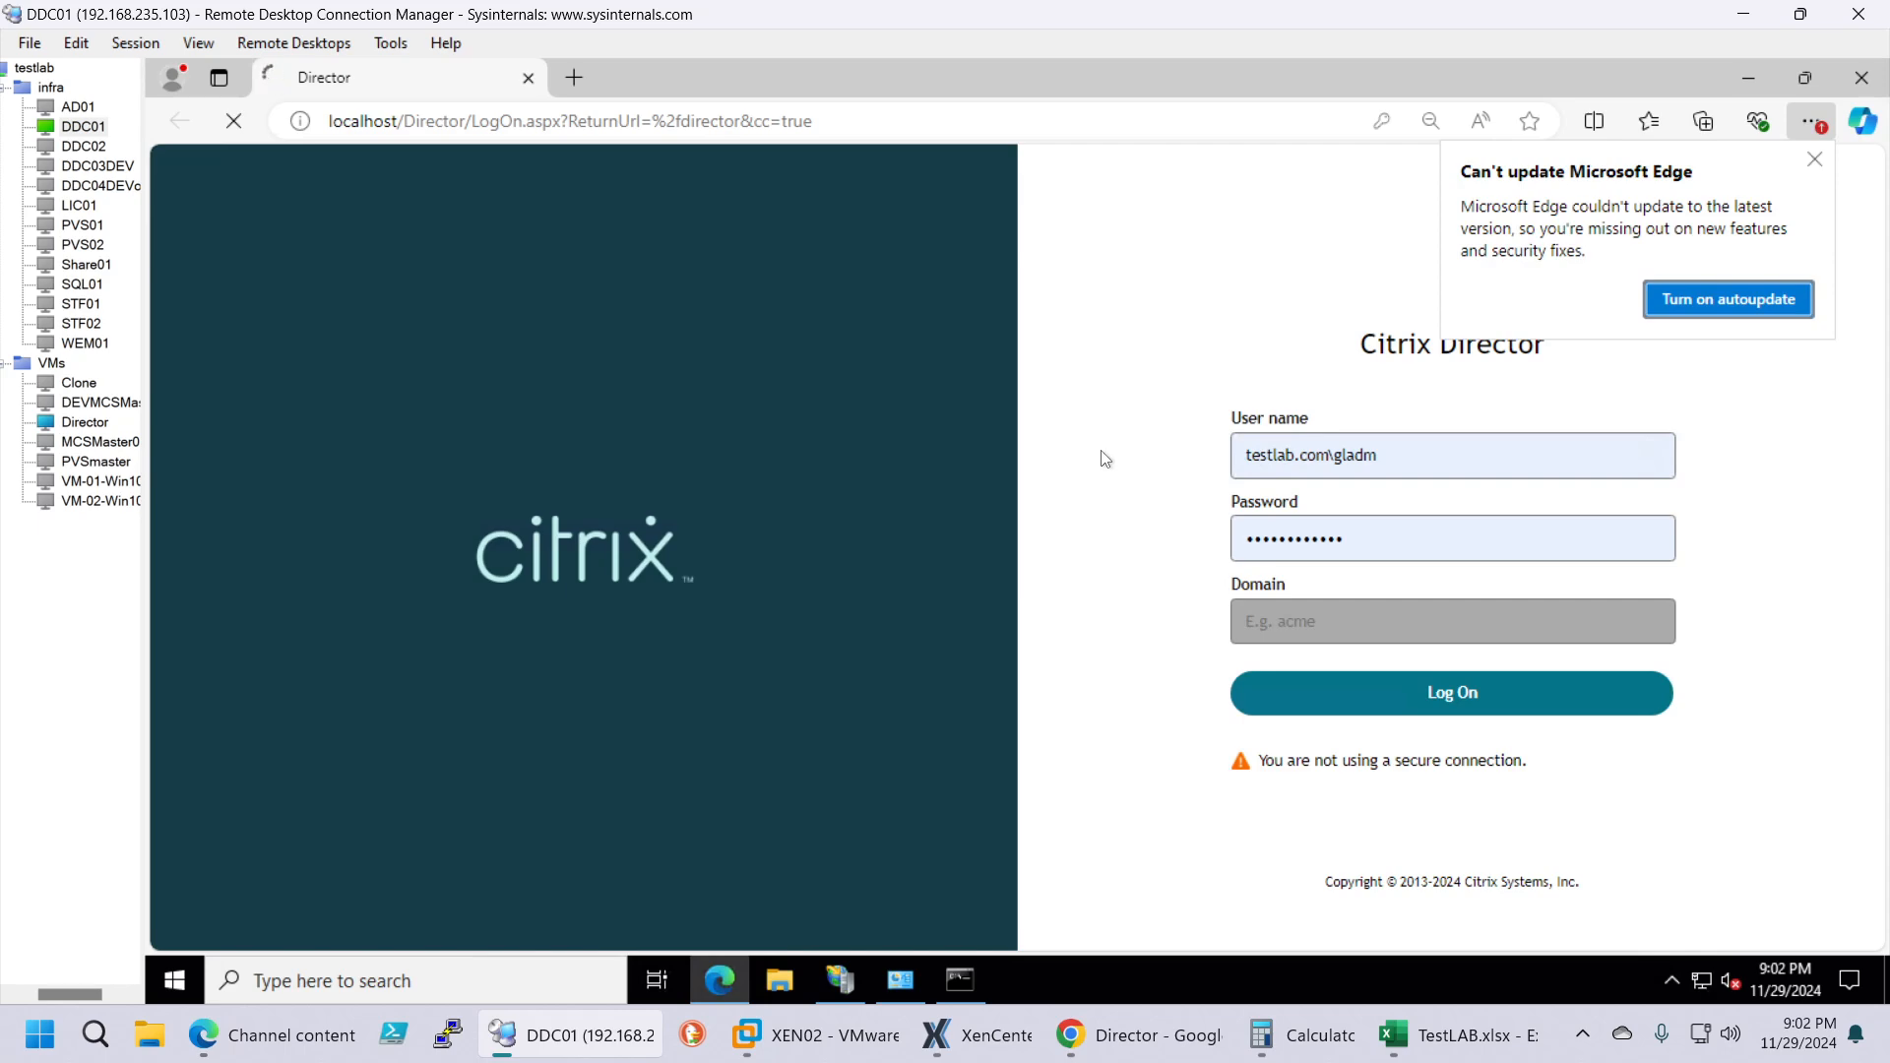
left_click(1814, 158)
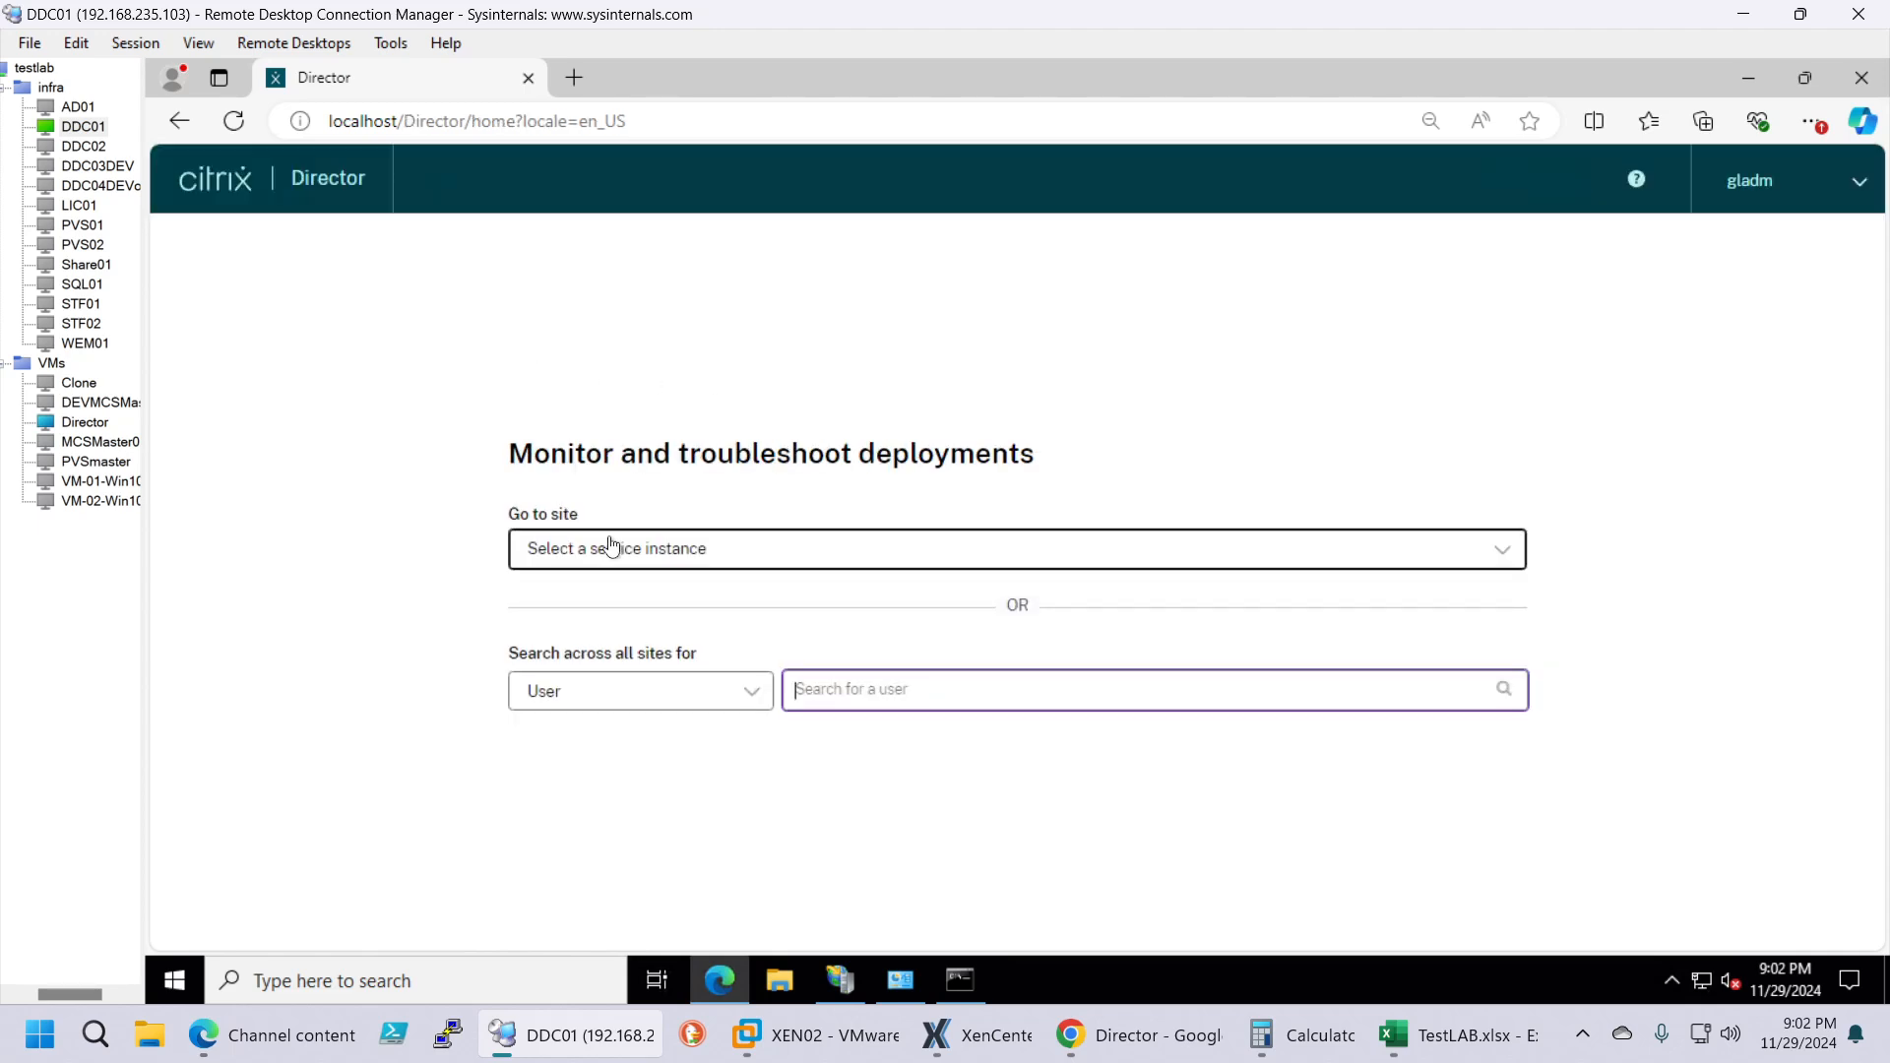
Step: View the TestLab and DEV site dashboards in Director, switch back to TestLab, and close the browser
left_click(604, 547)
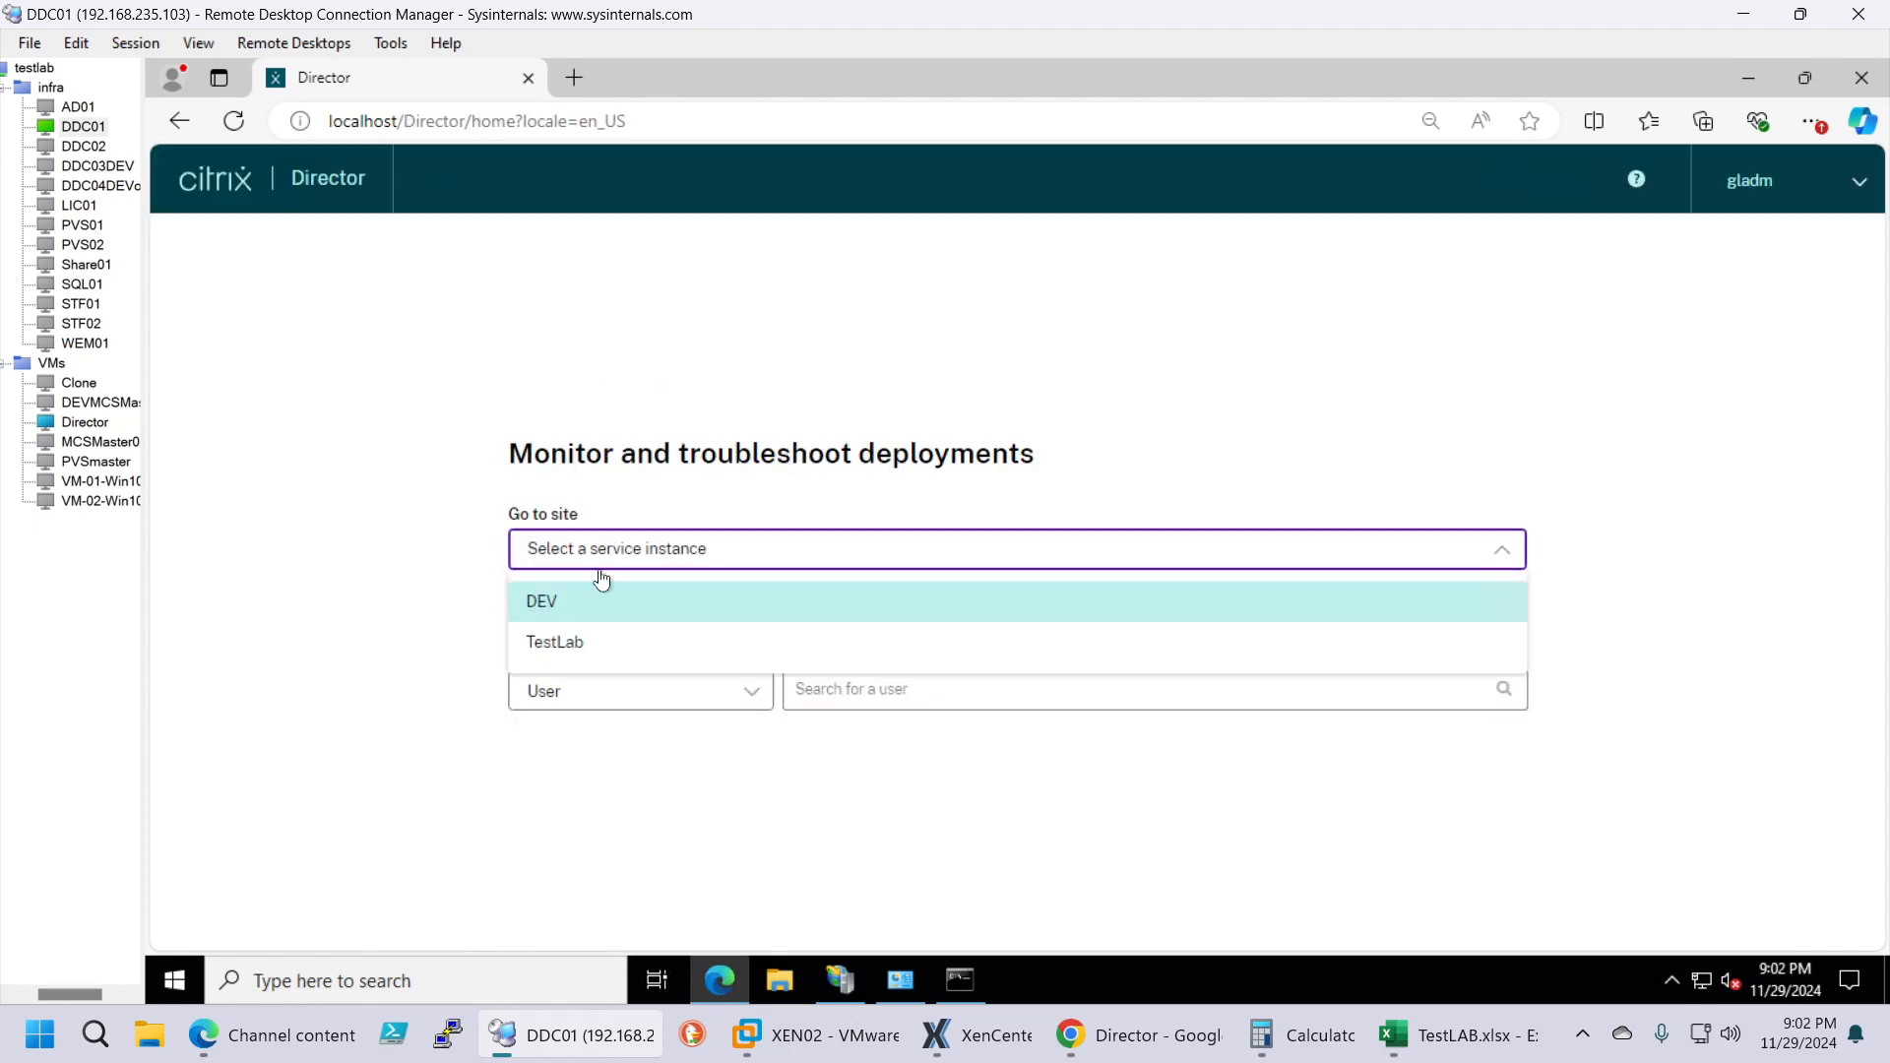
left_click(568, 644)
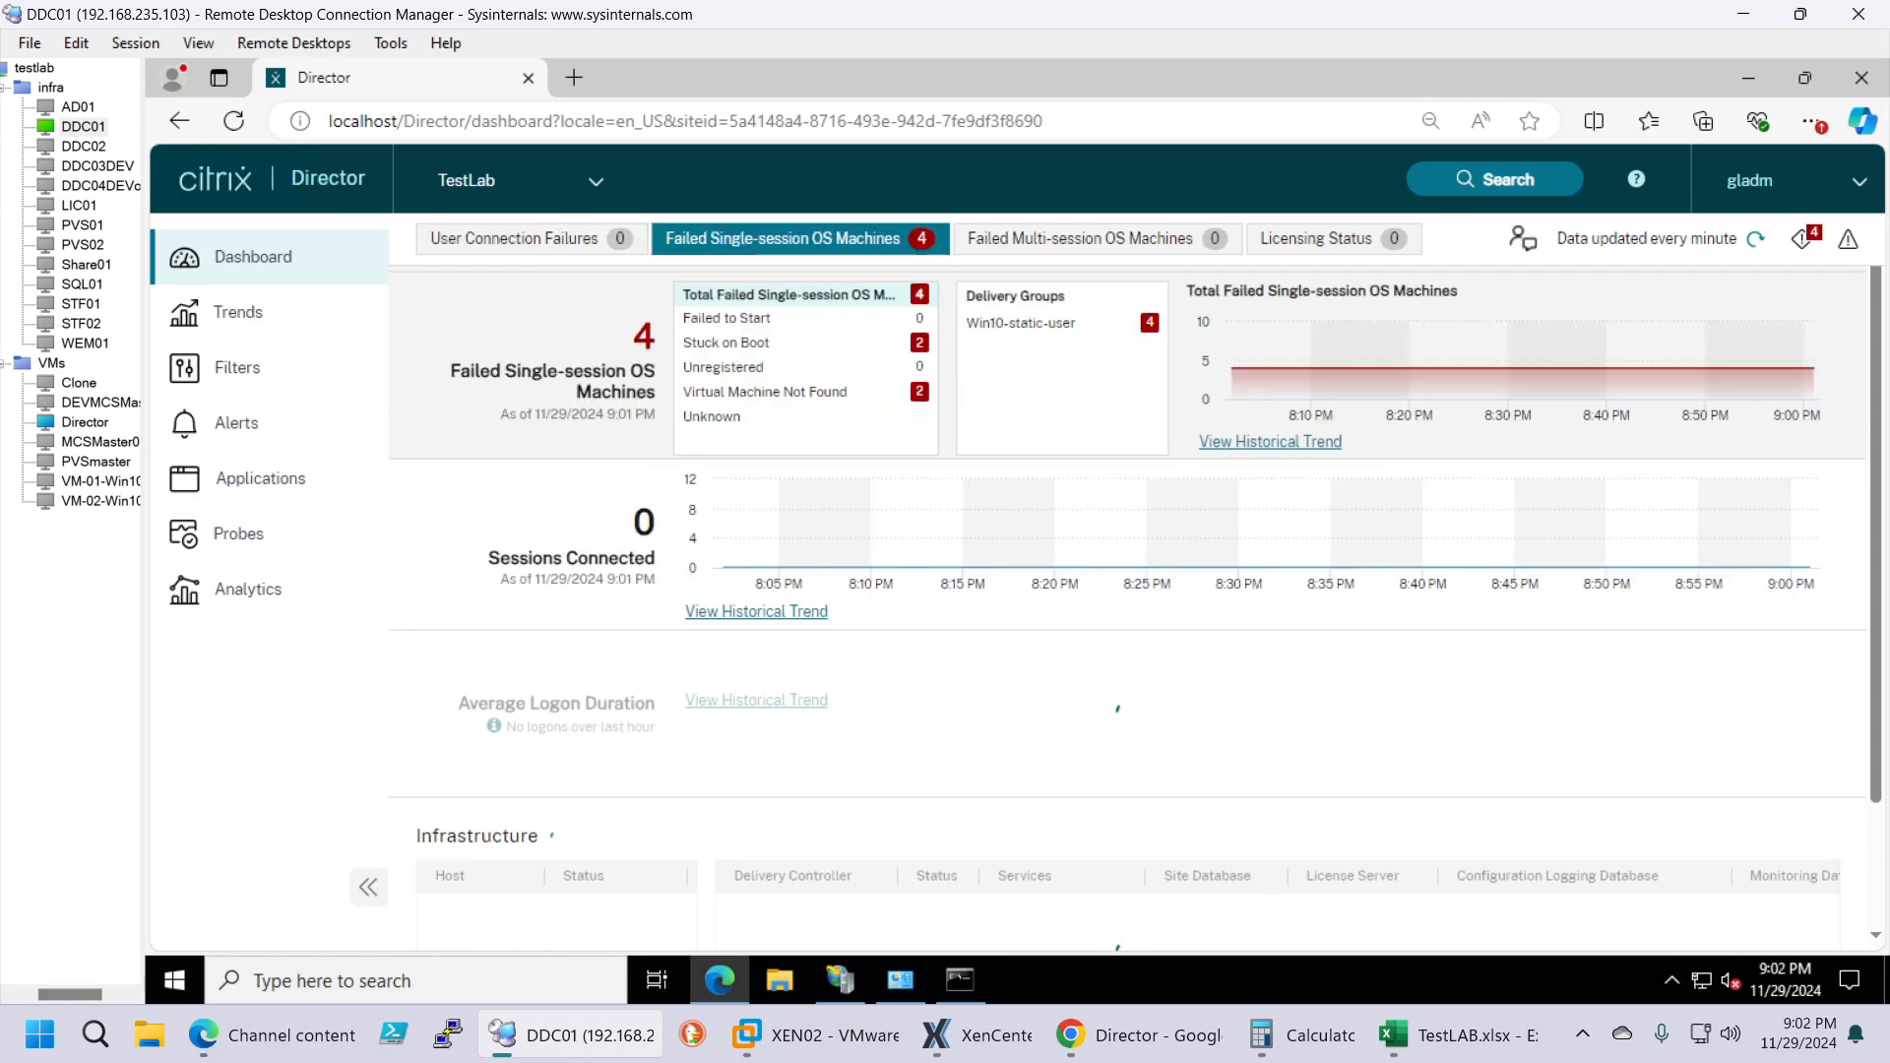
left_click(499, 197)
left_click(497, 244)
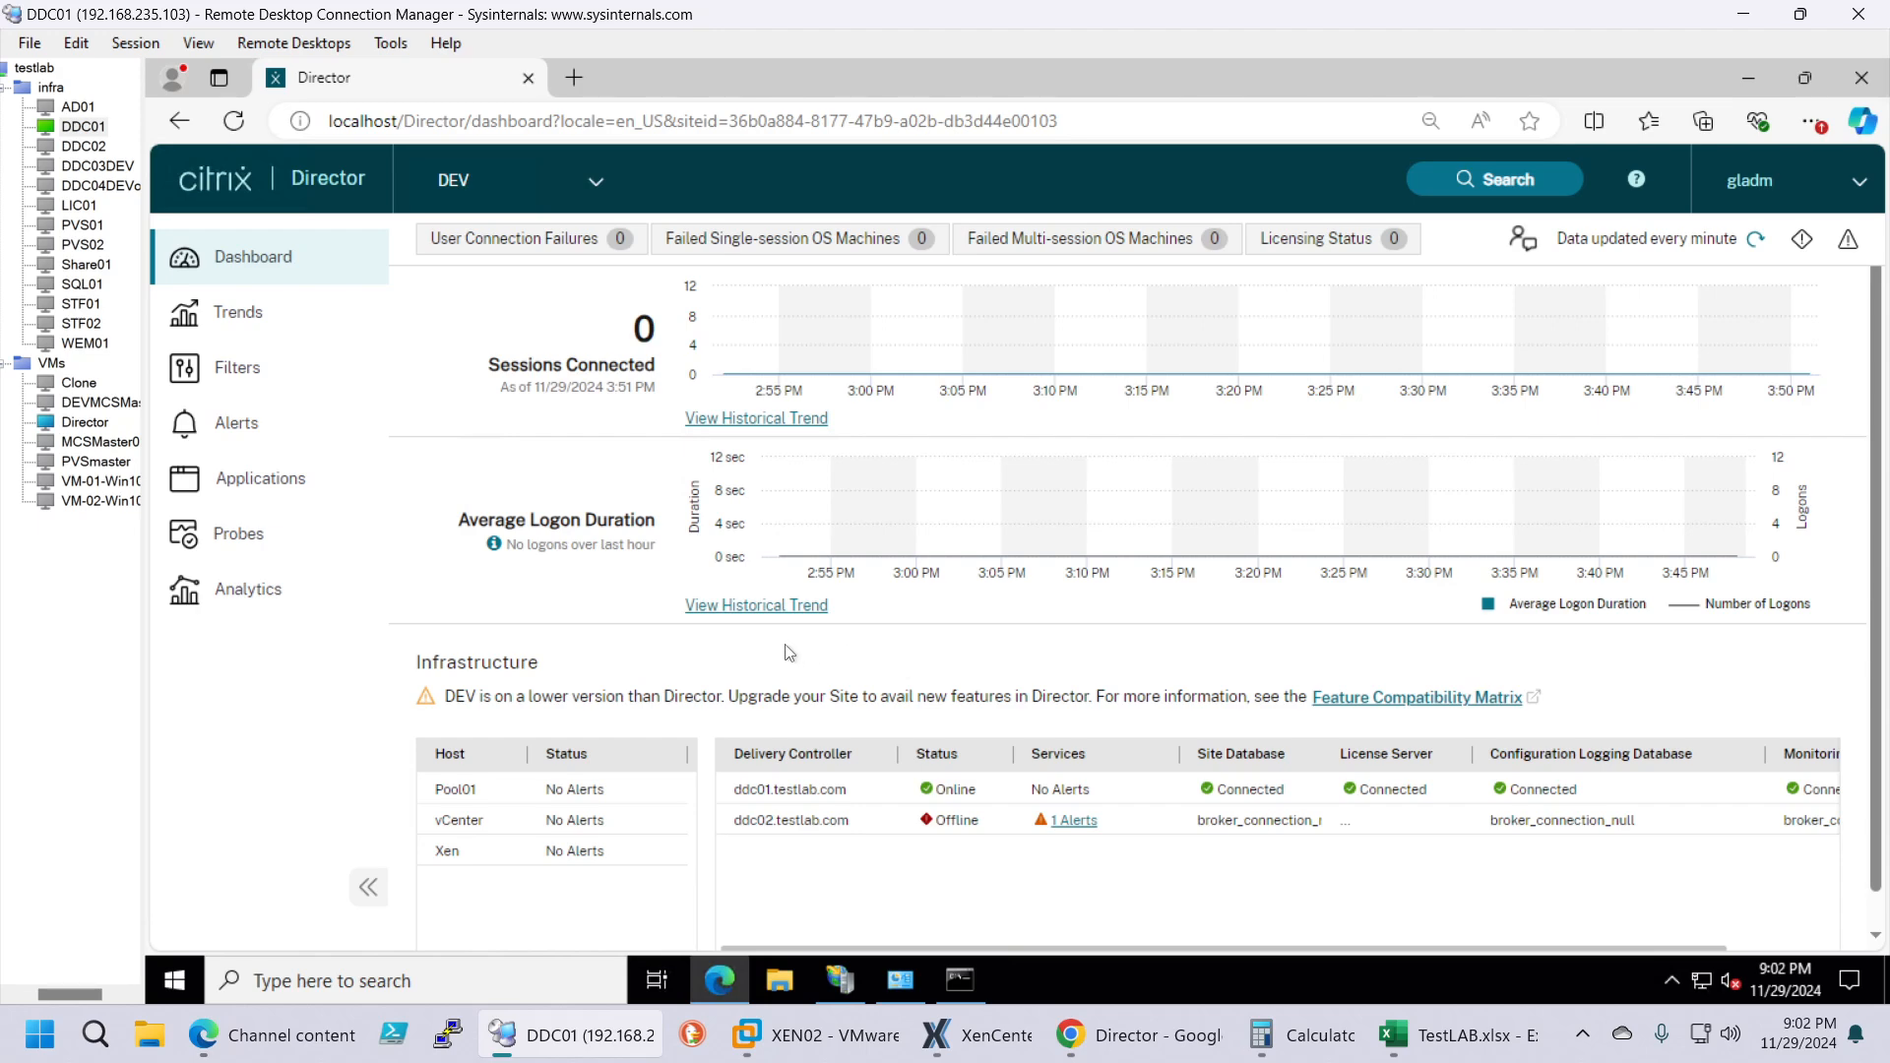
left_click(512, 181)
left_click(507, 295)
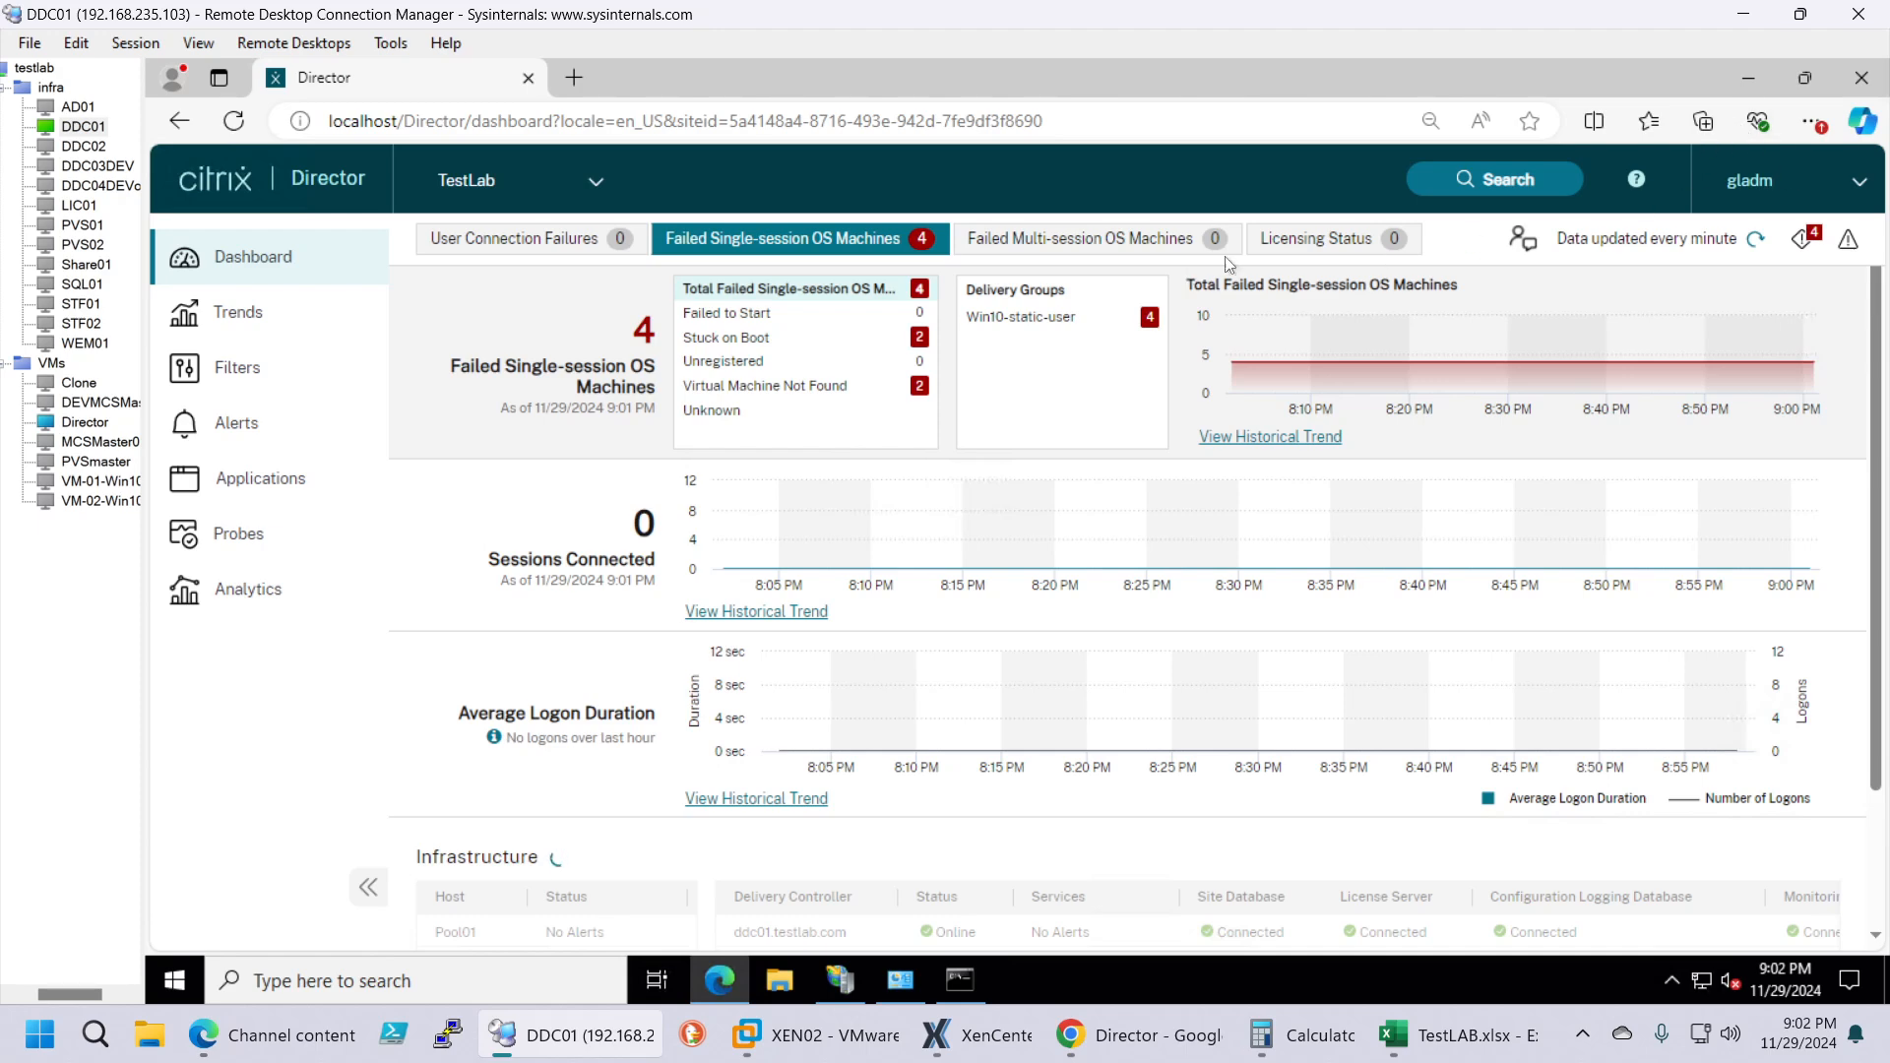
left_click(564, 180)
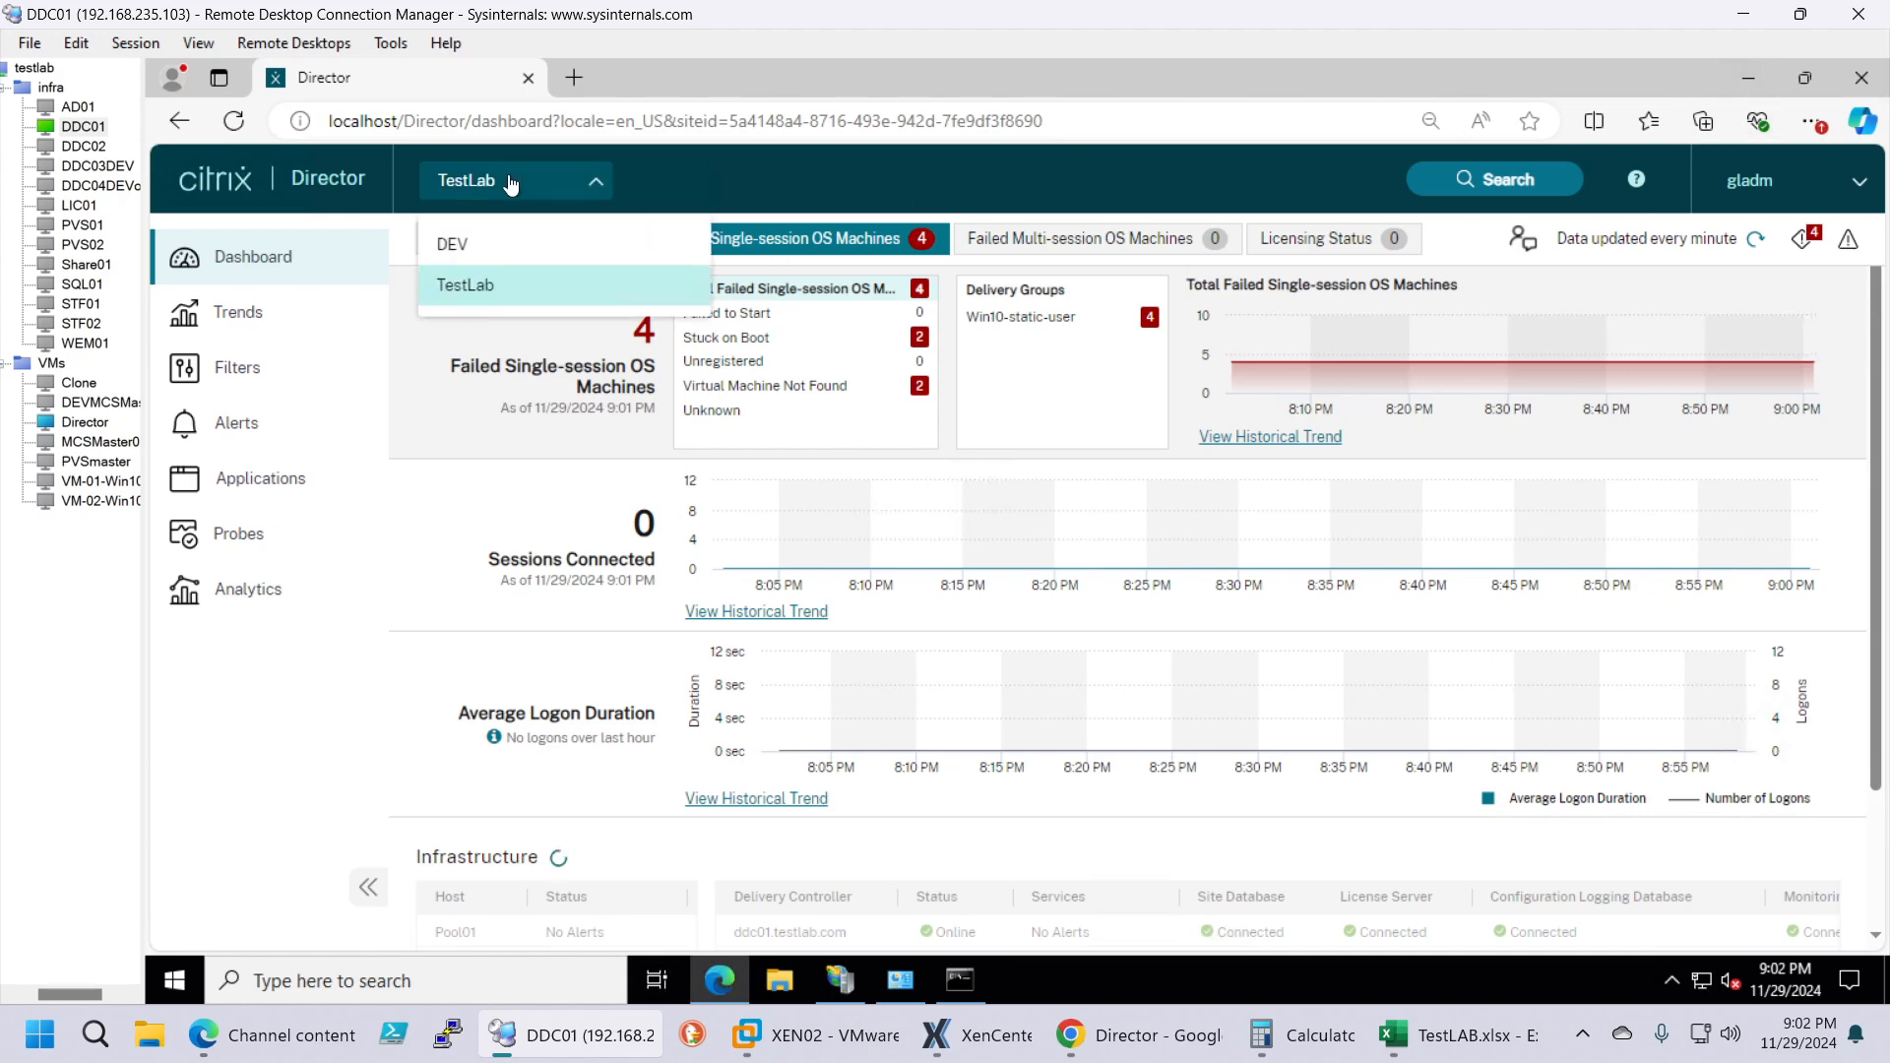
left_click(954, 177)
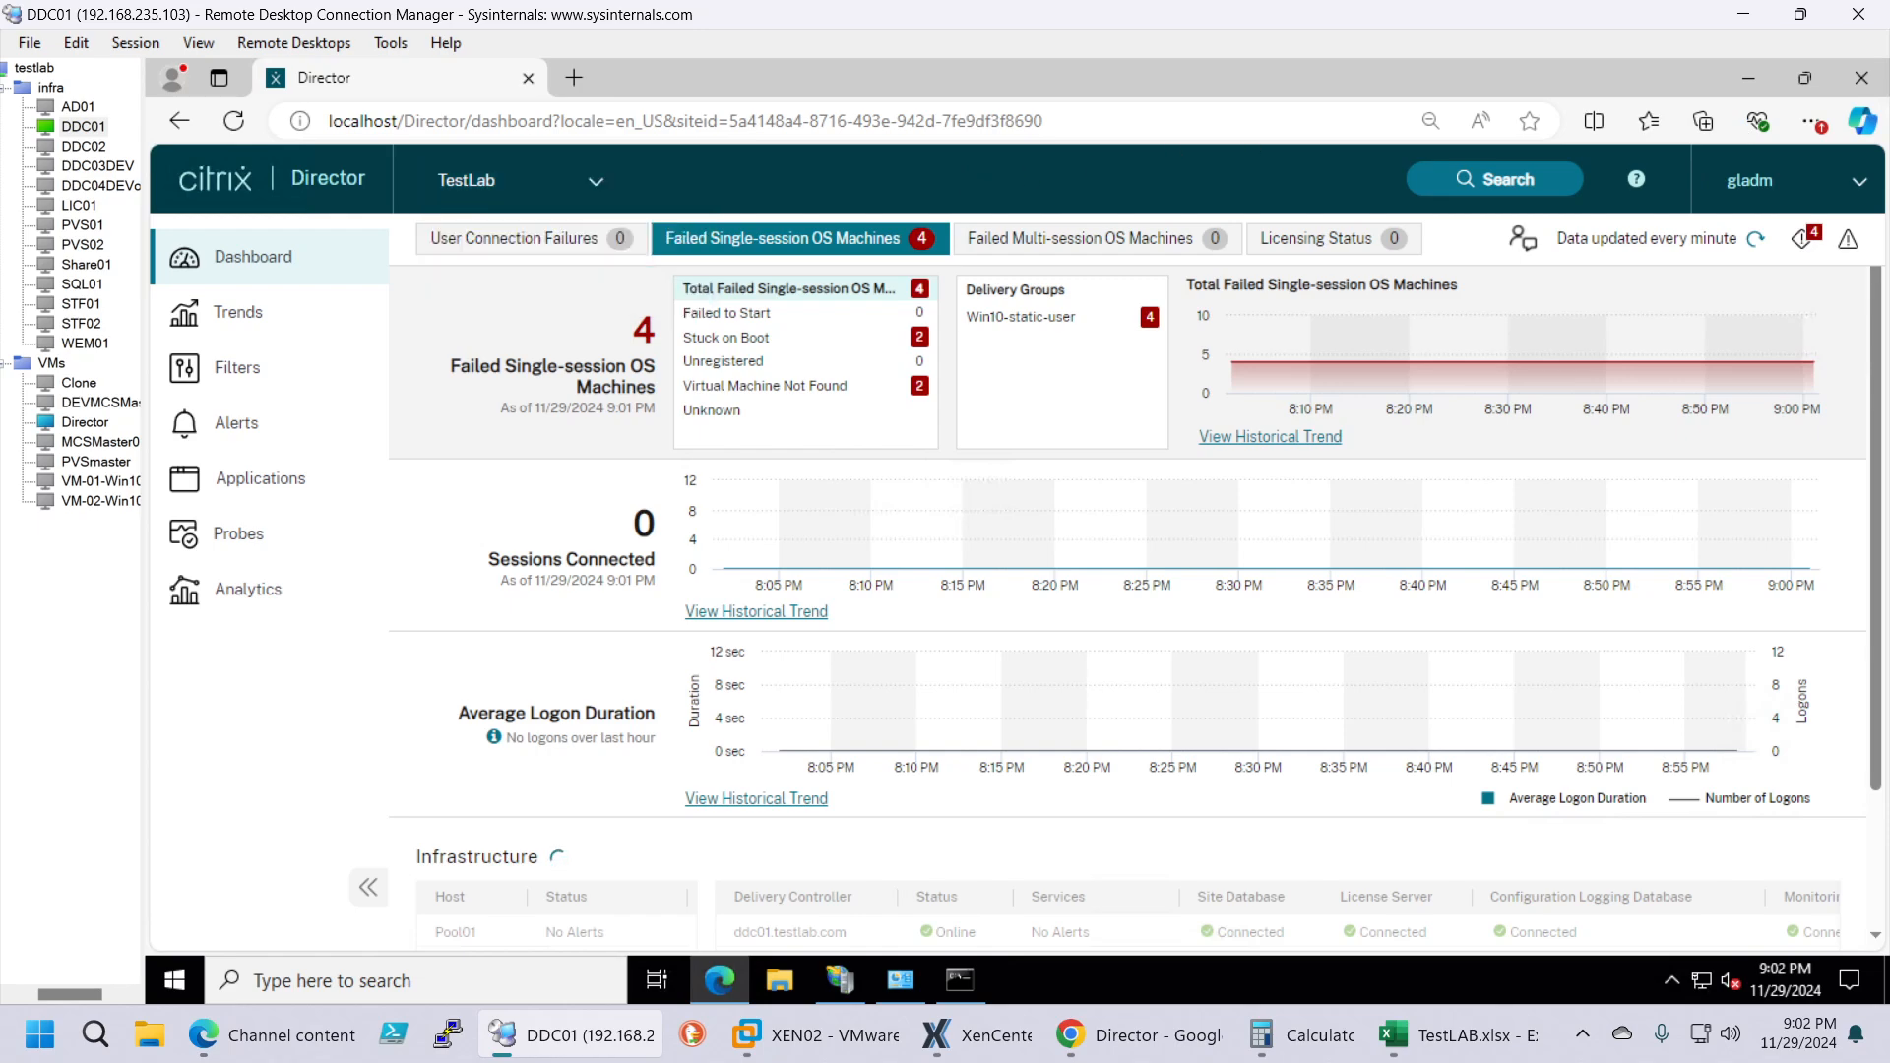
left_click(1875, 90)
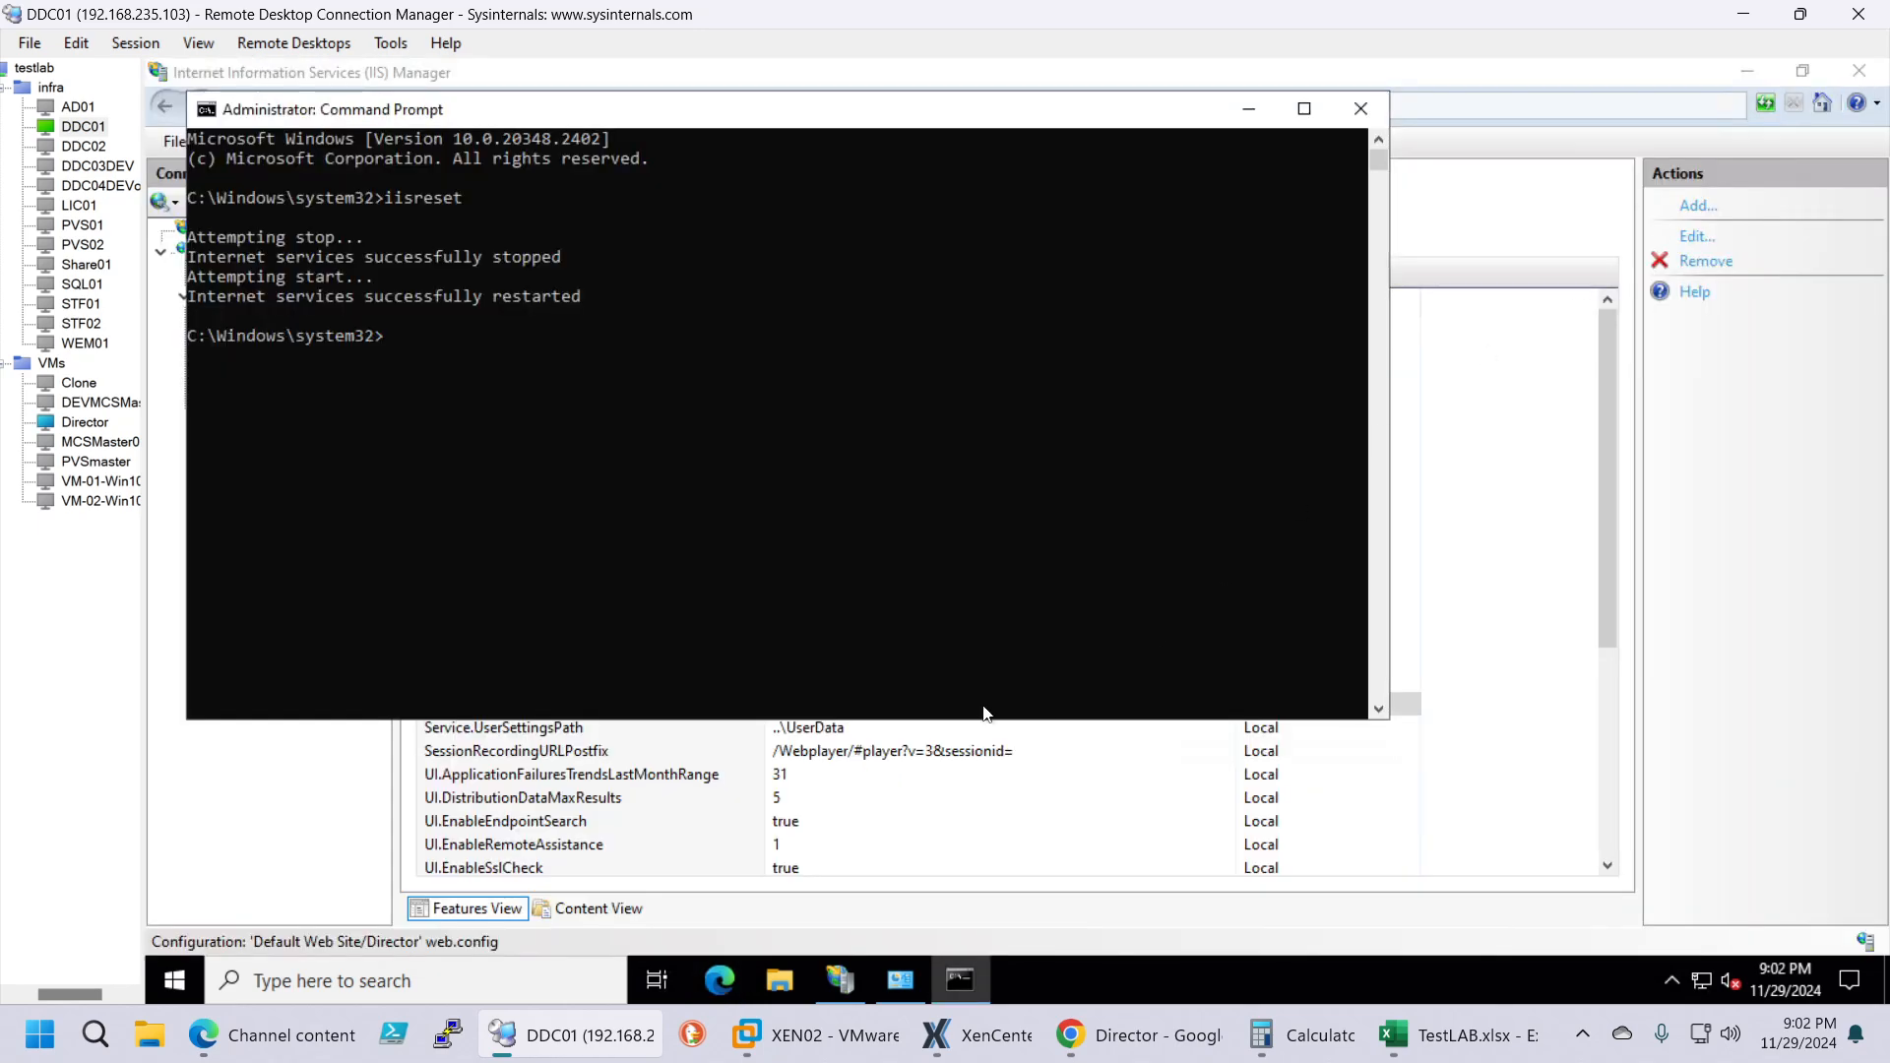
Step: Set the value of the Director application's Service.AutoDiscoveryAddresses setting to localhost in IIS Manager
left_click(287, 844)
double_click(823, 702)
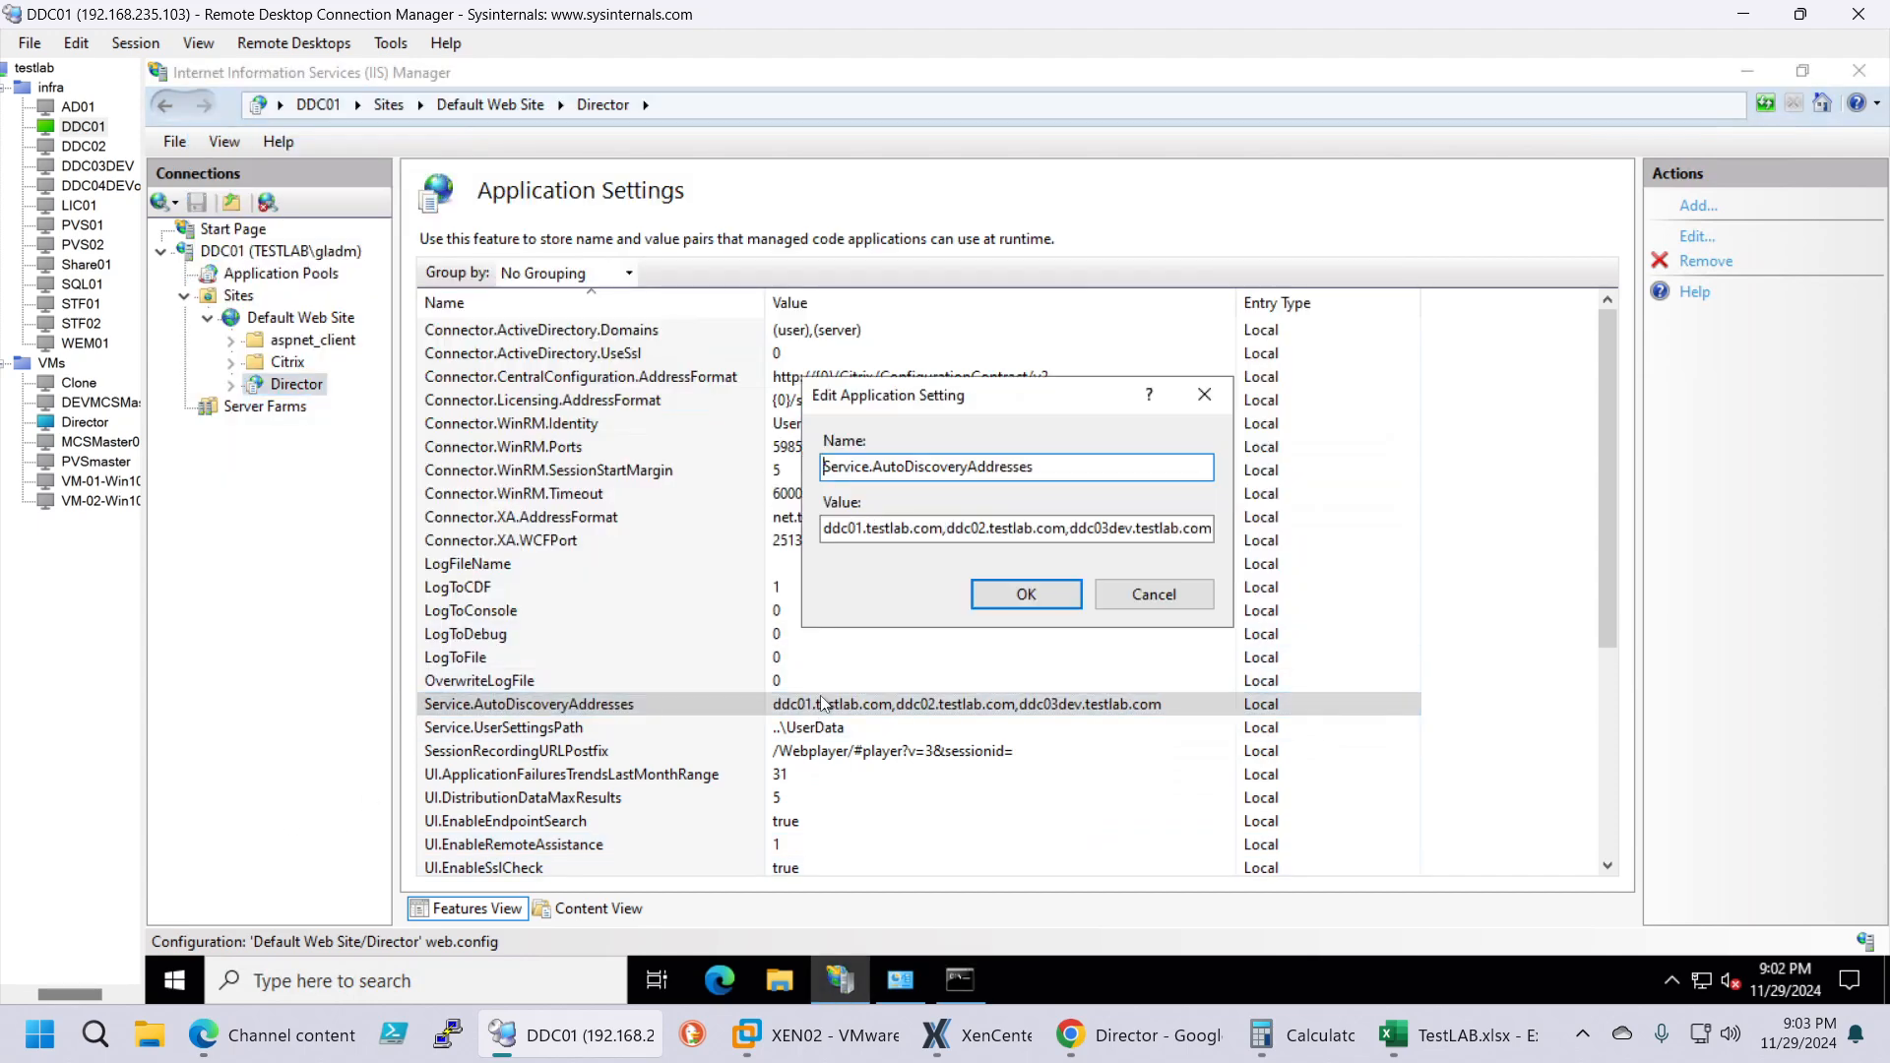
left_click(1027, 529)
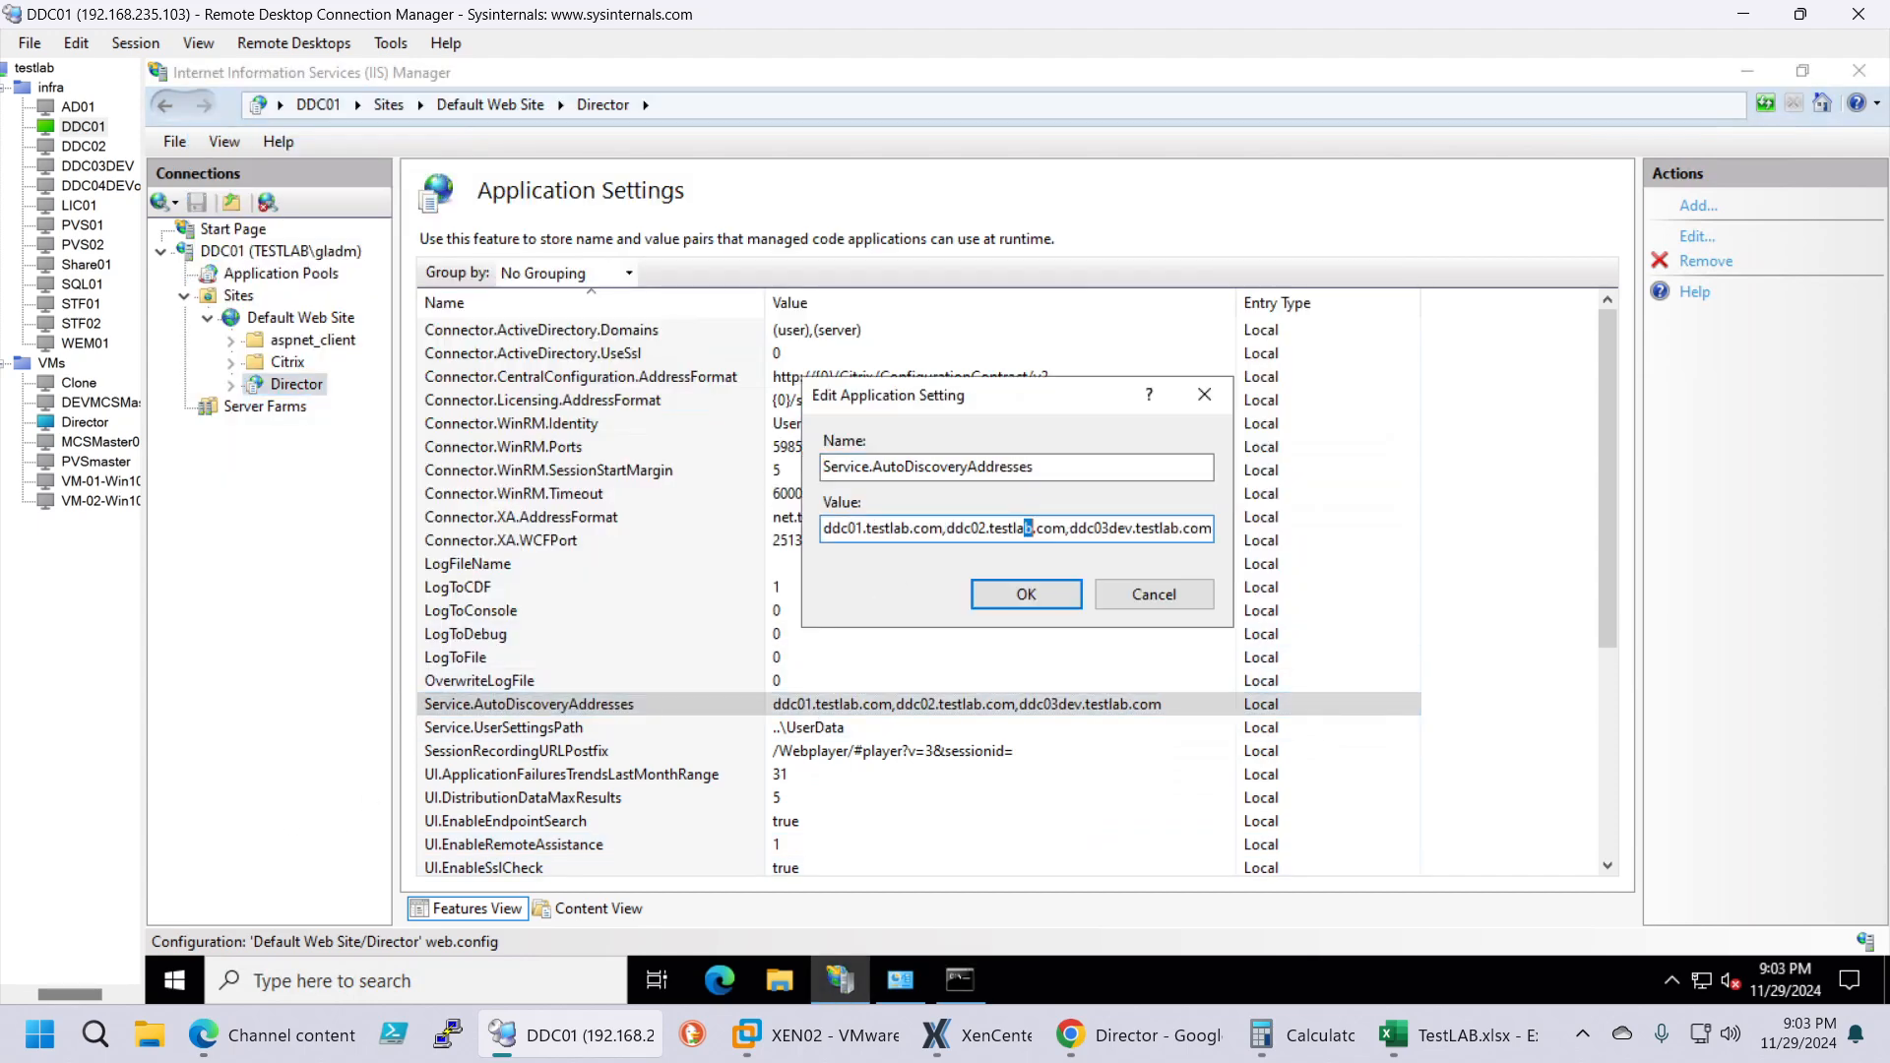
double_click(1026, 529)
type("local")
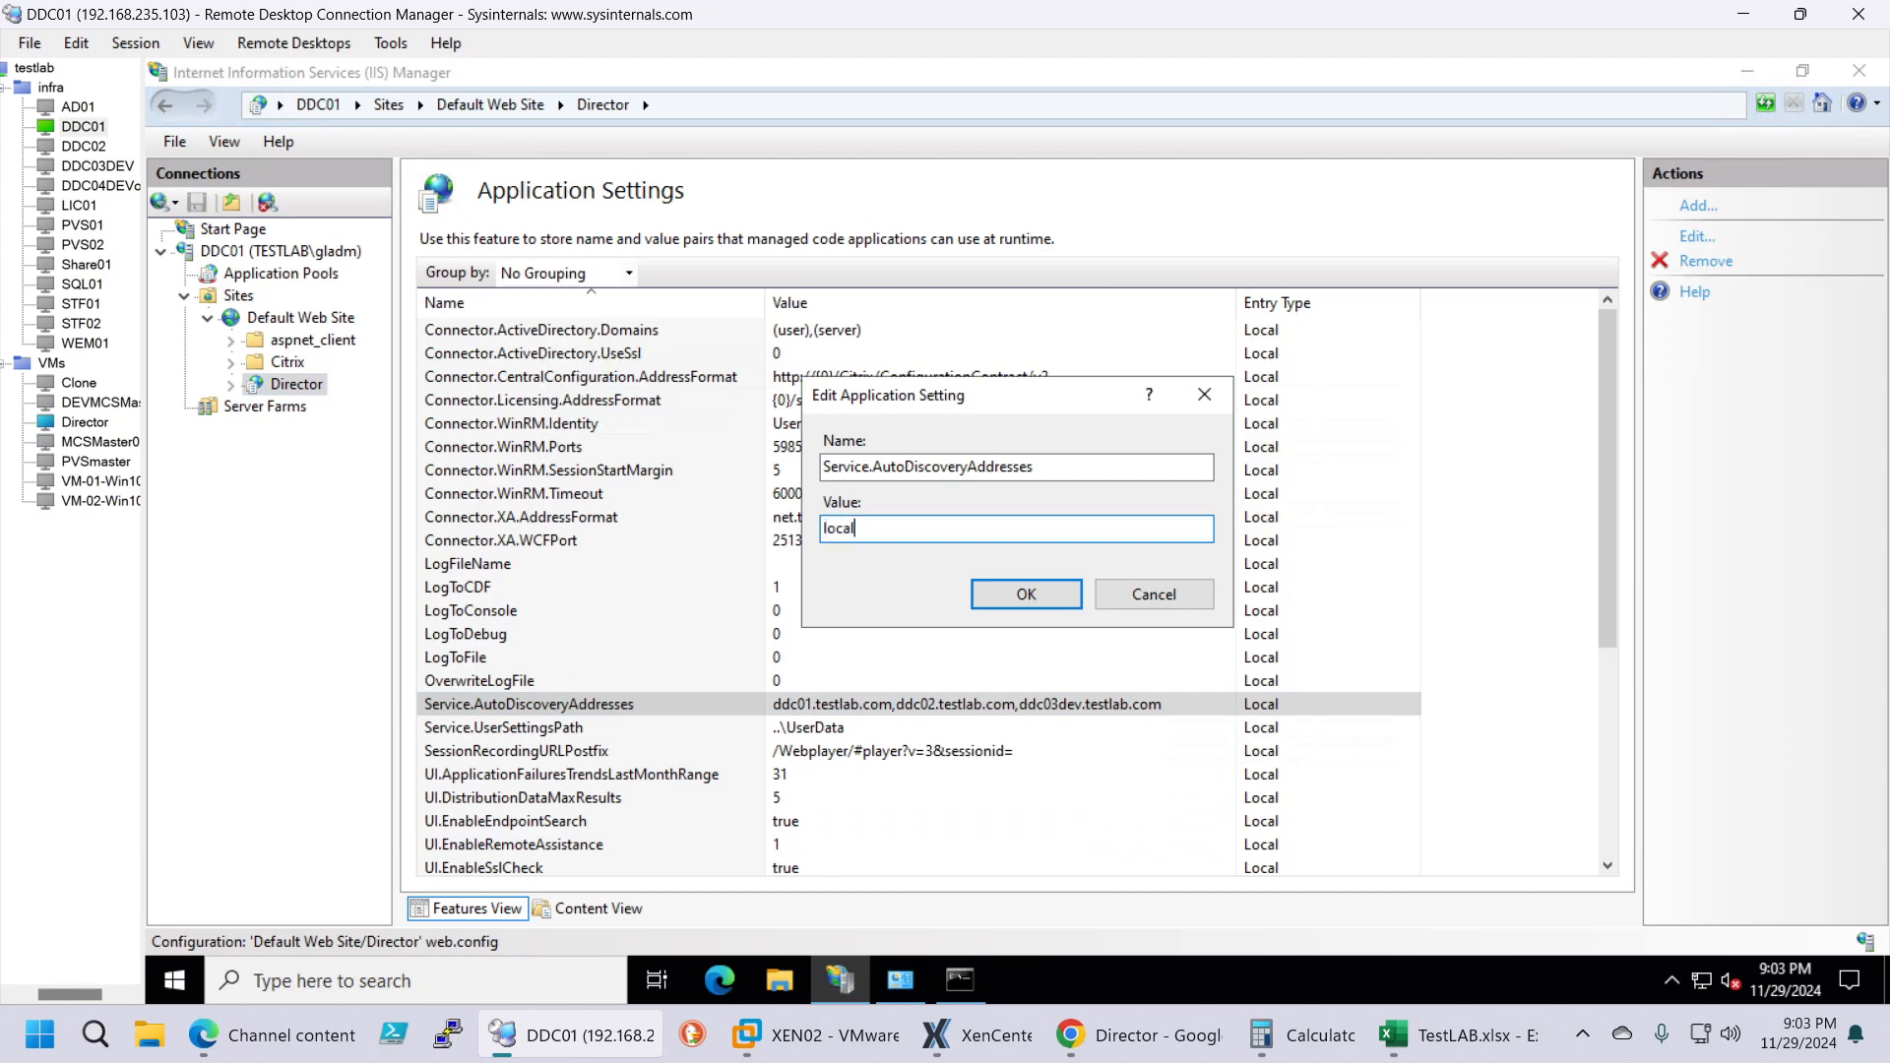
type("host")
left_click(989, 593)
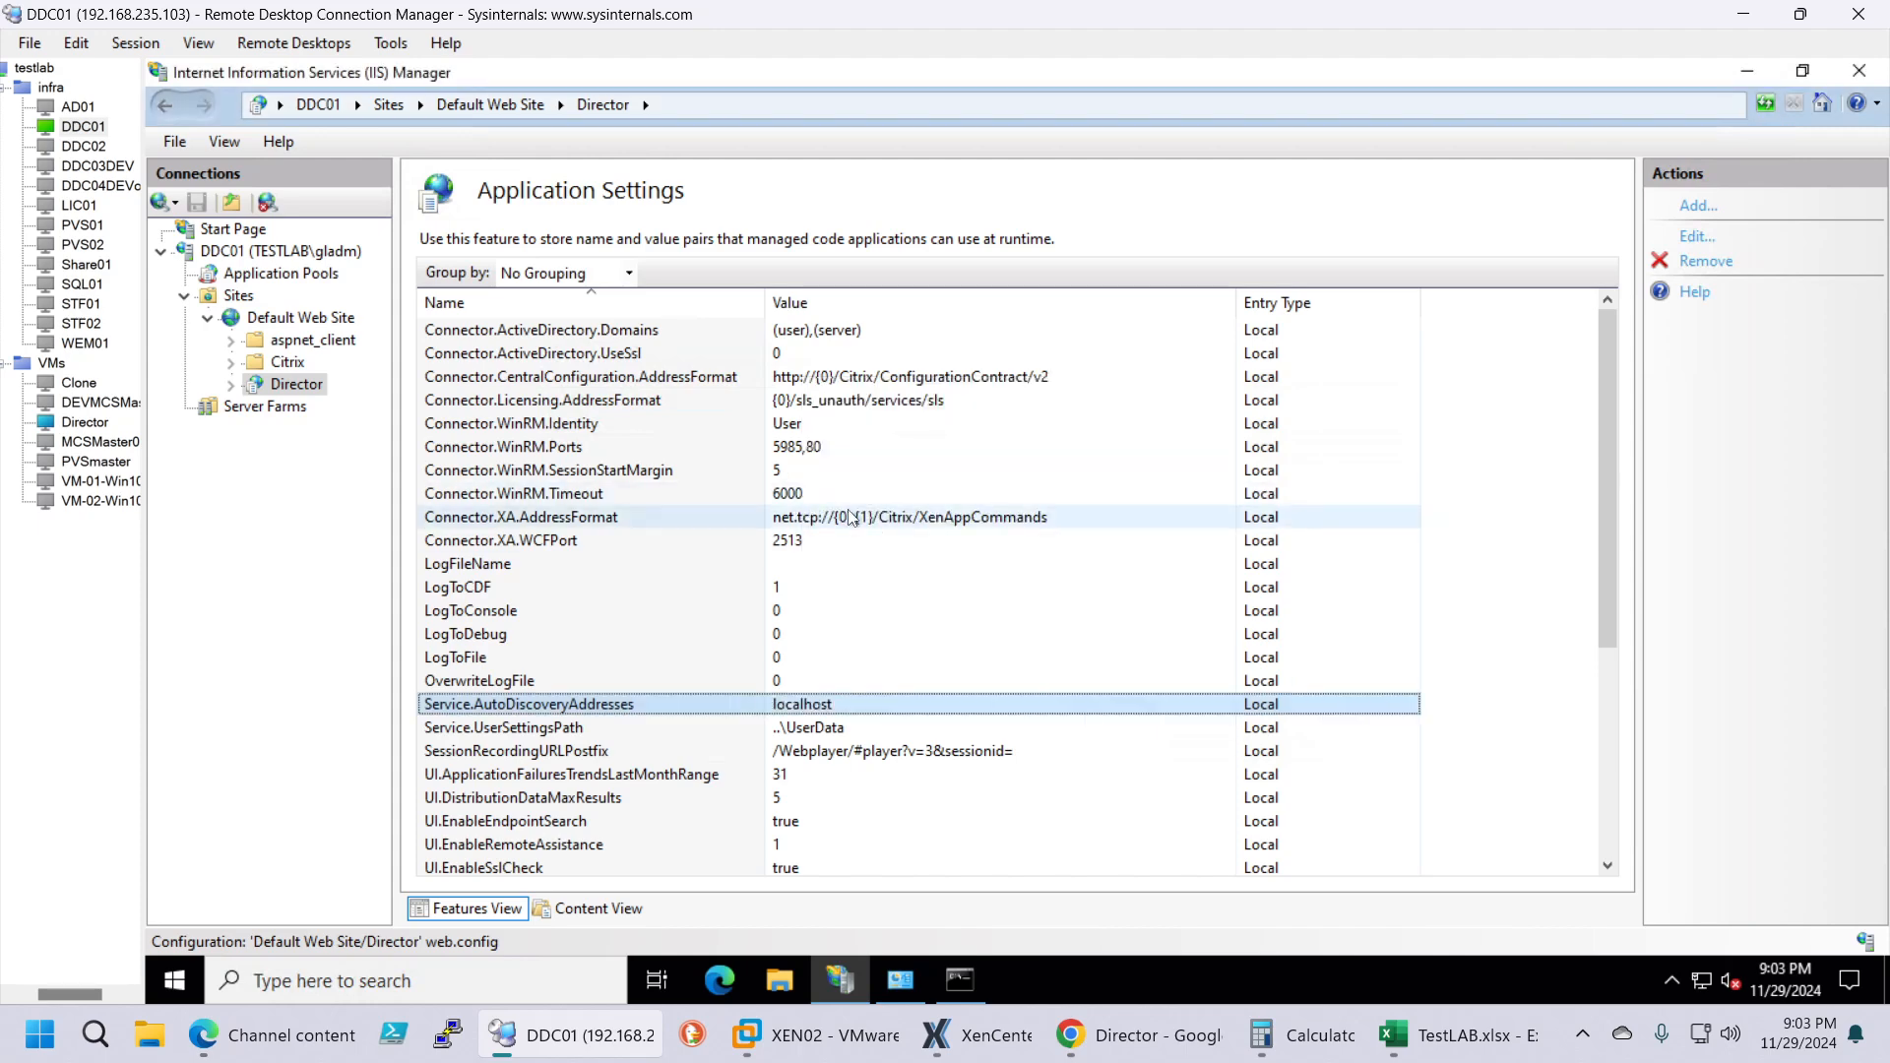
Step: Close IIS Manager and run iisreset again in the administrator Command Prompt
left_click(1858, 80)
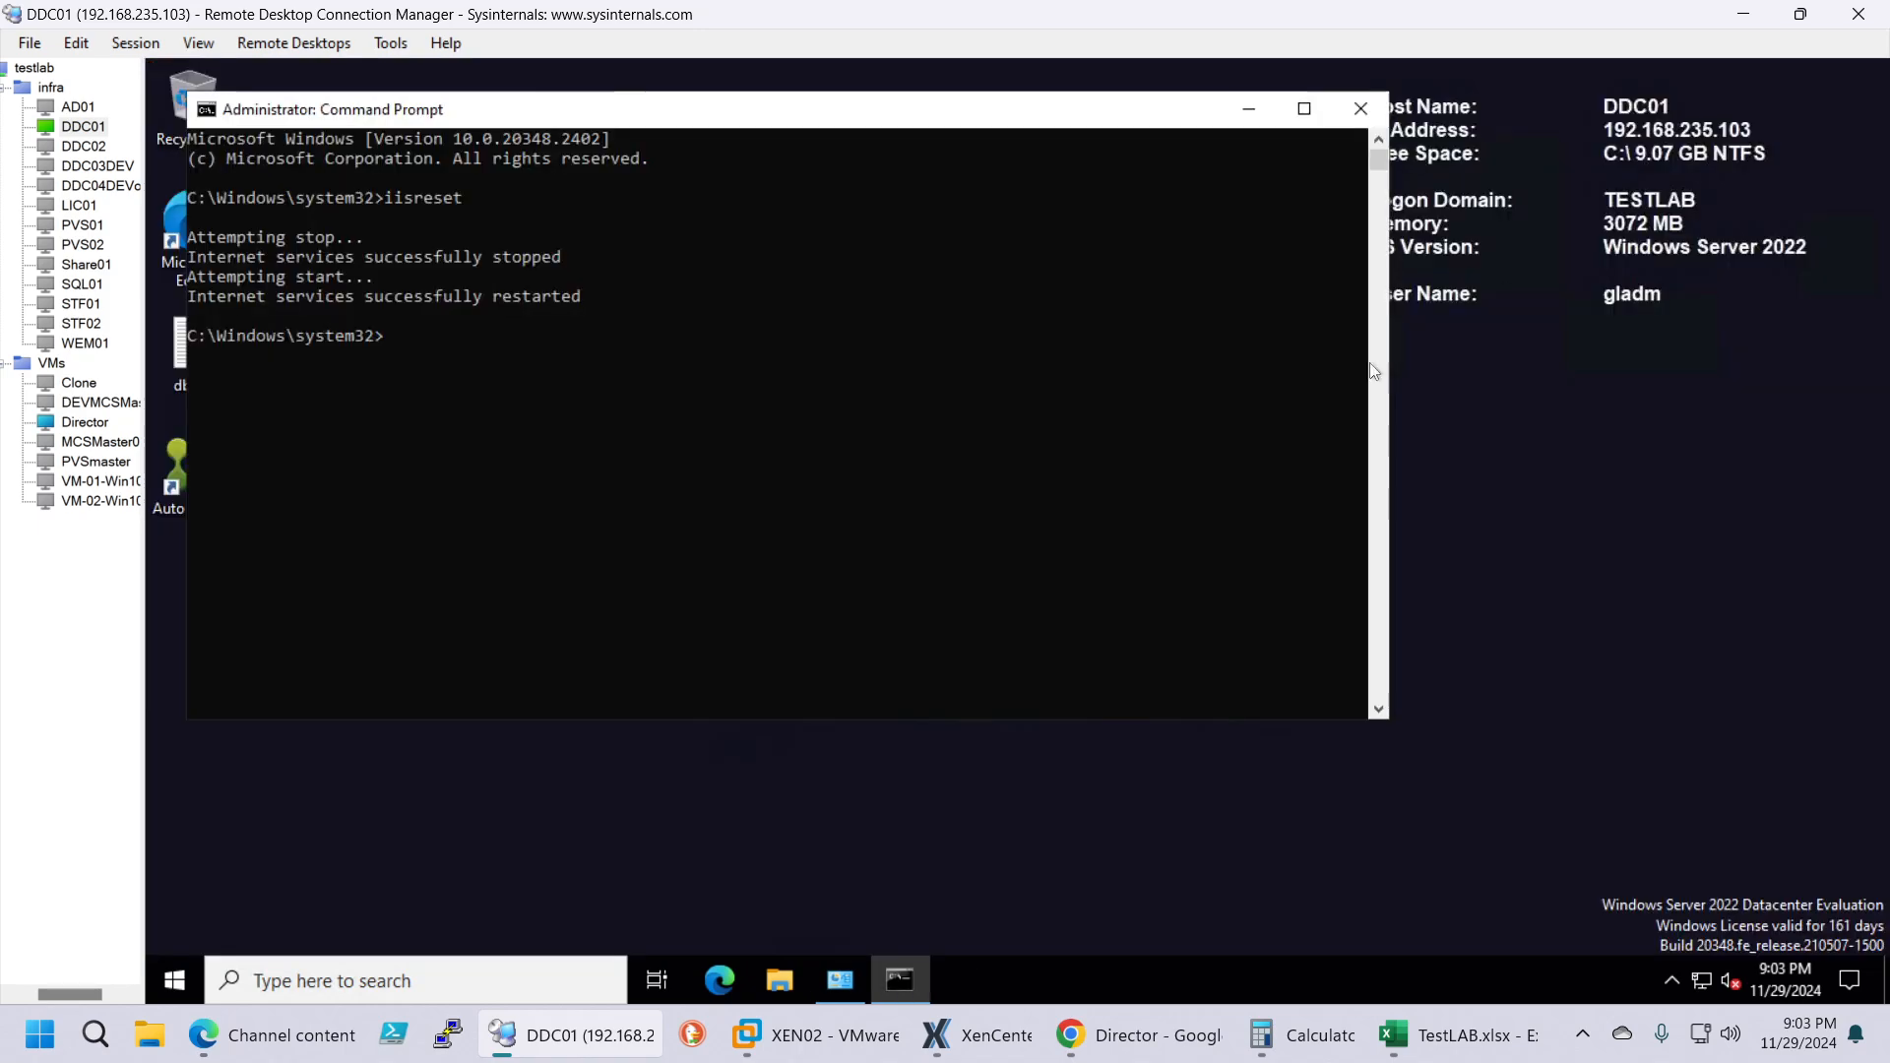
left_click(509, 406)
key("Up")
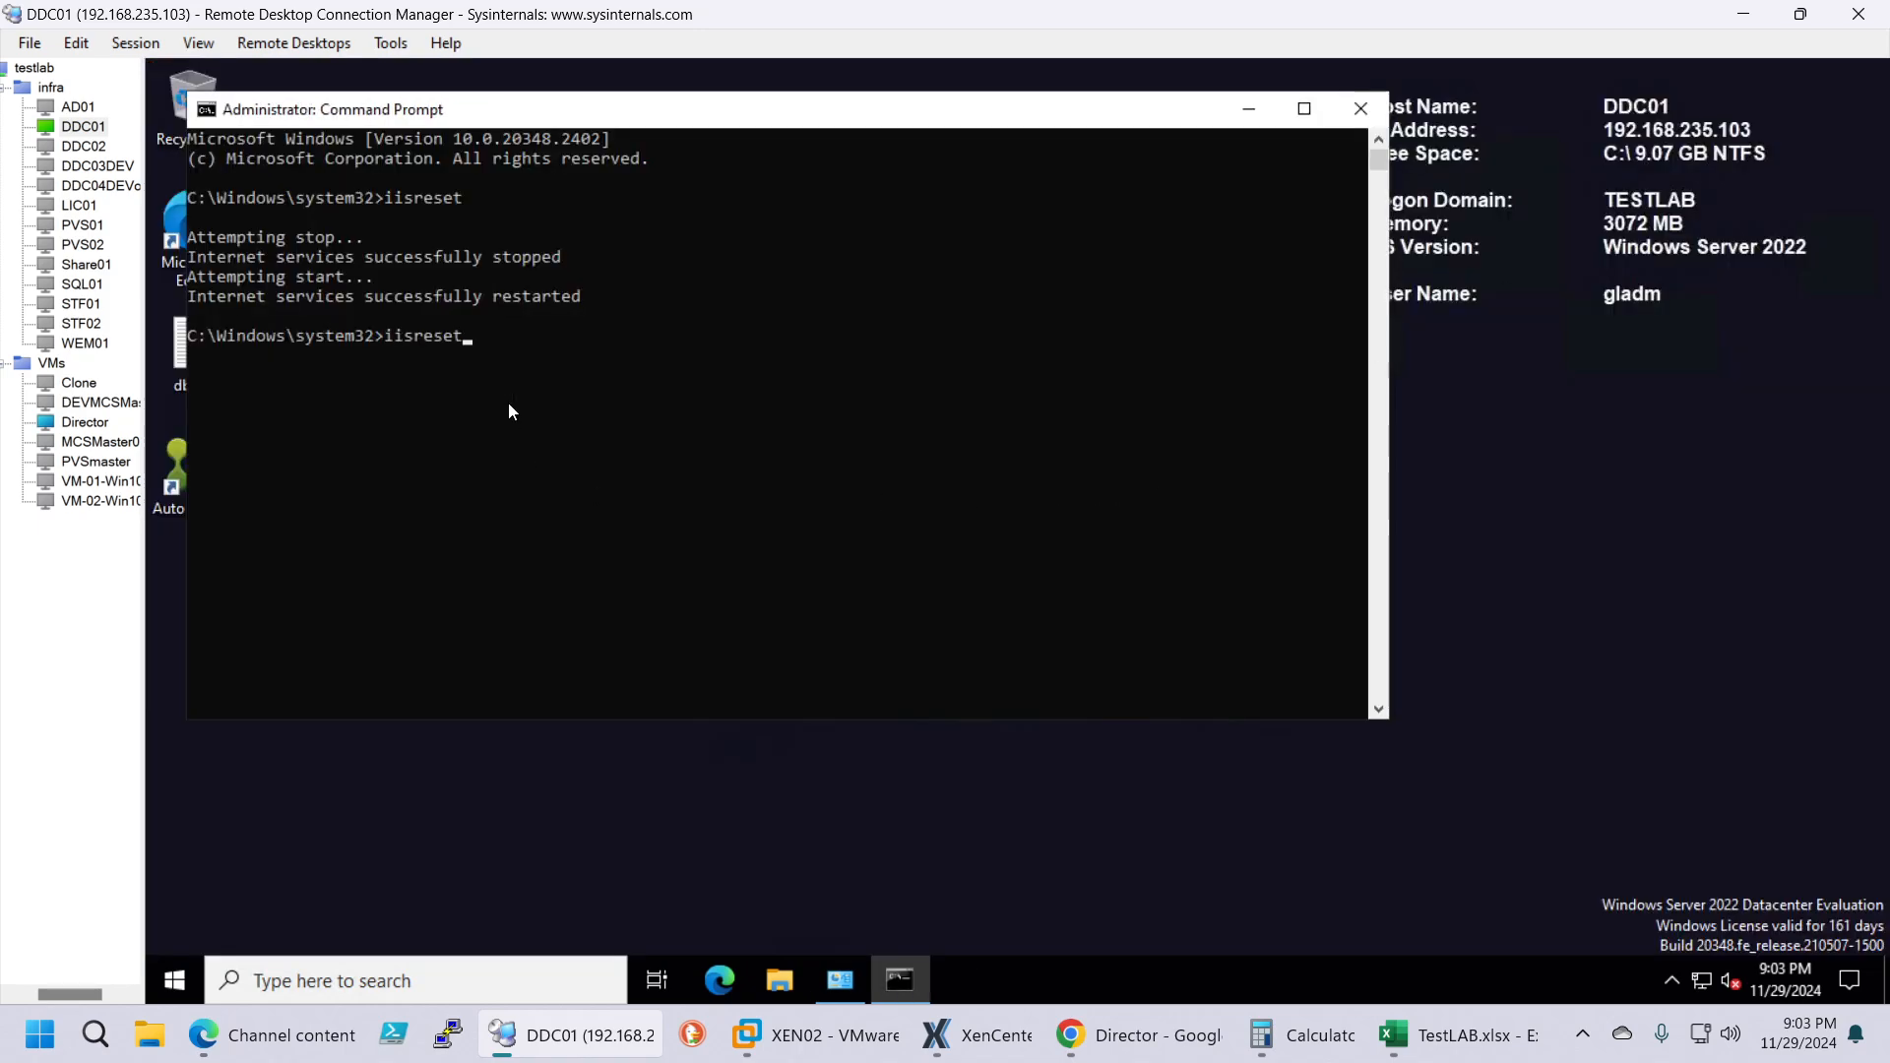
key("Return")
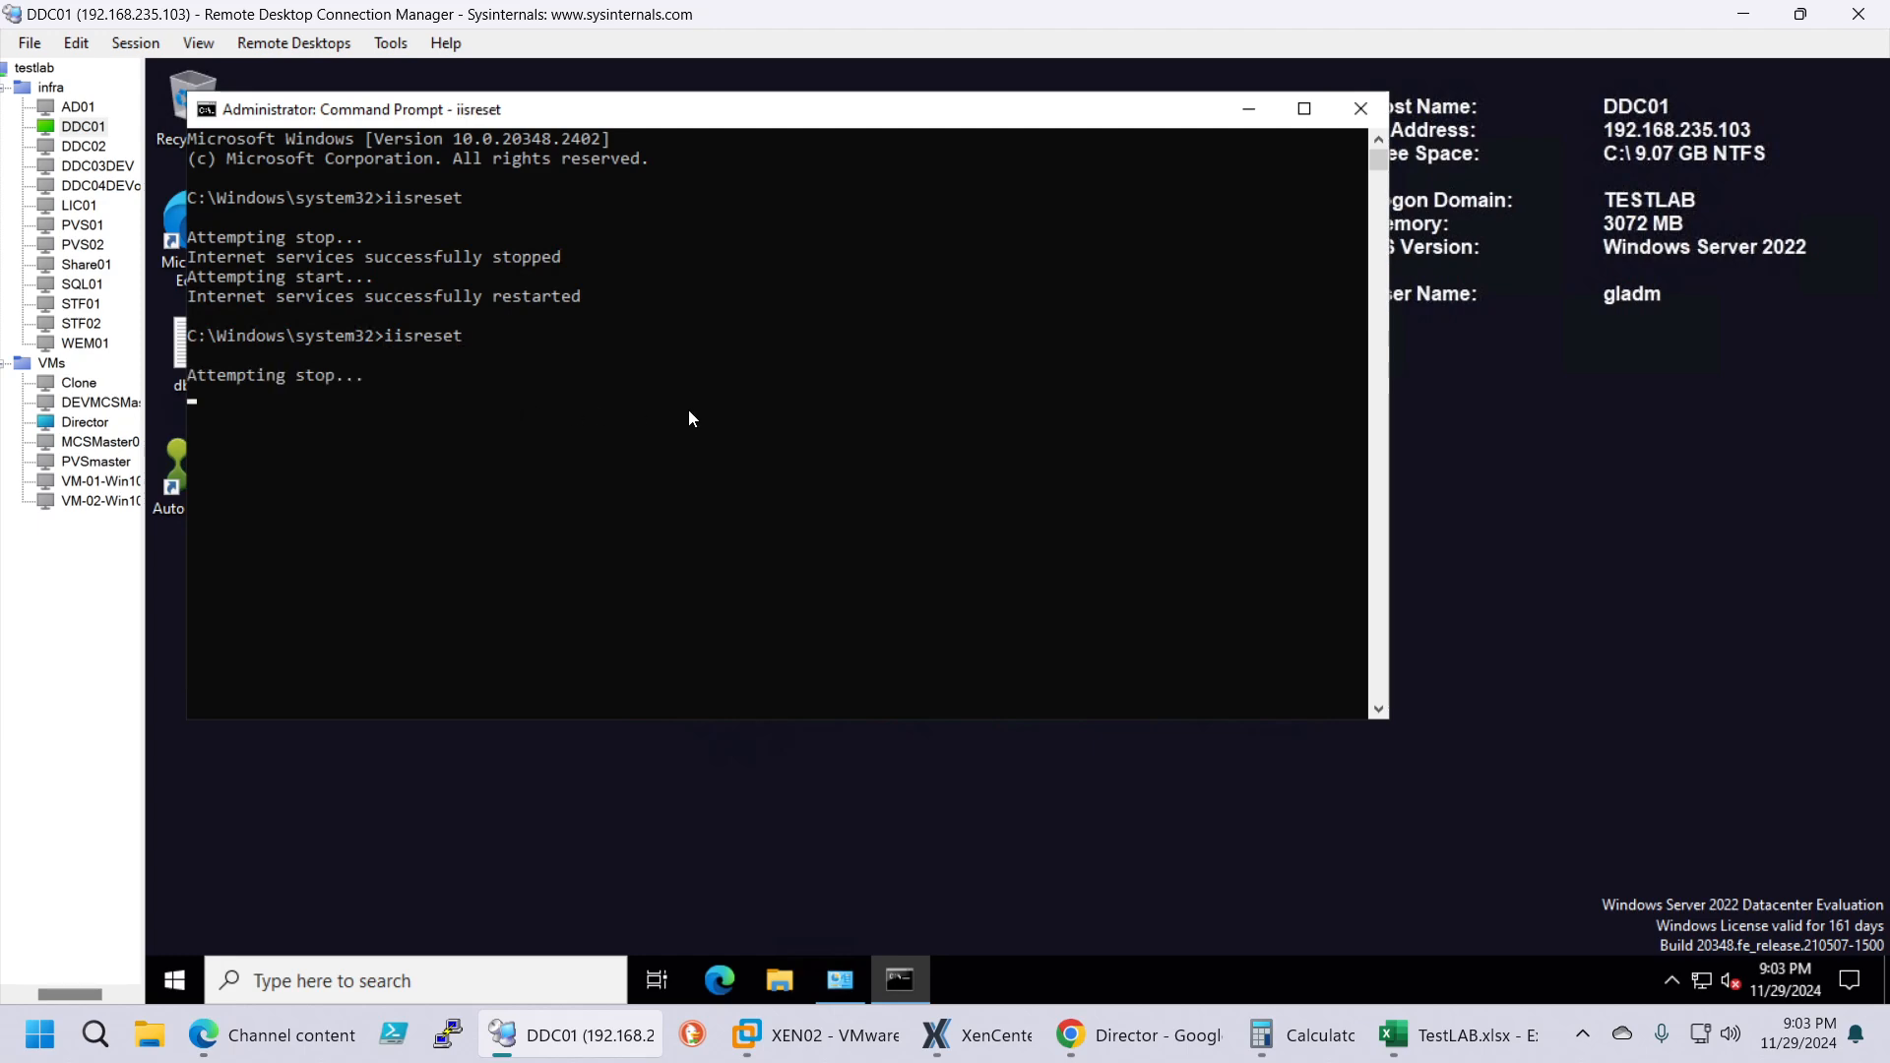
left_click_drag(937, 109, 1112, 98)
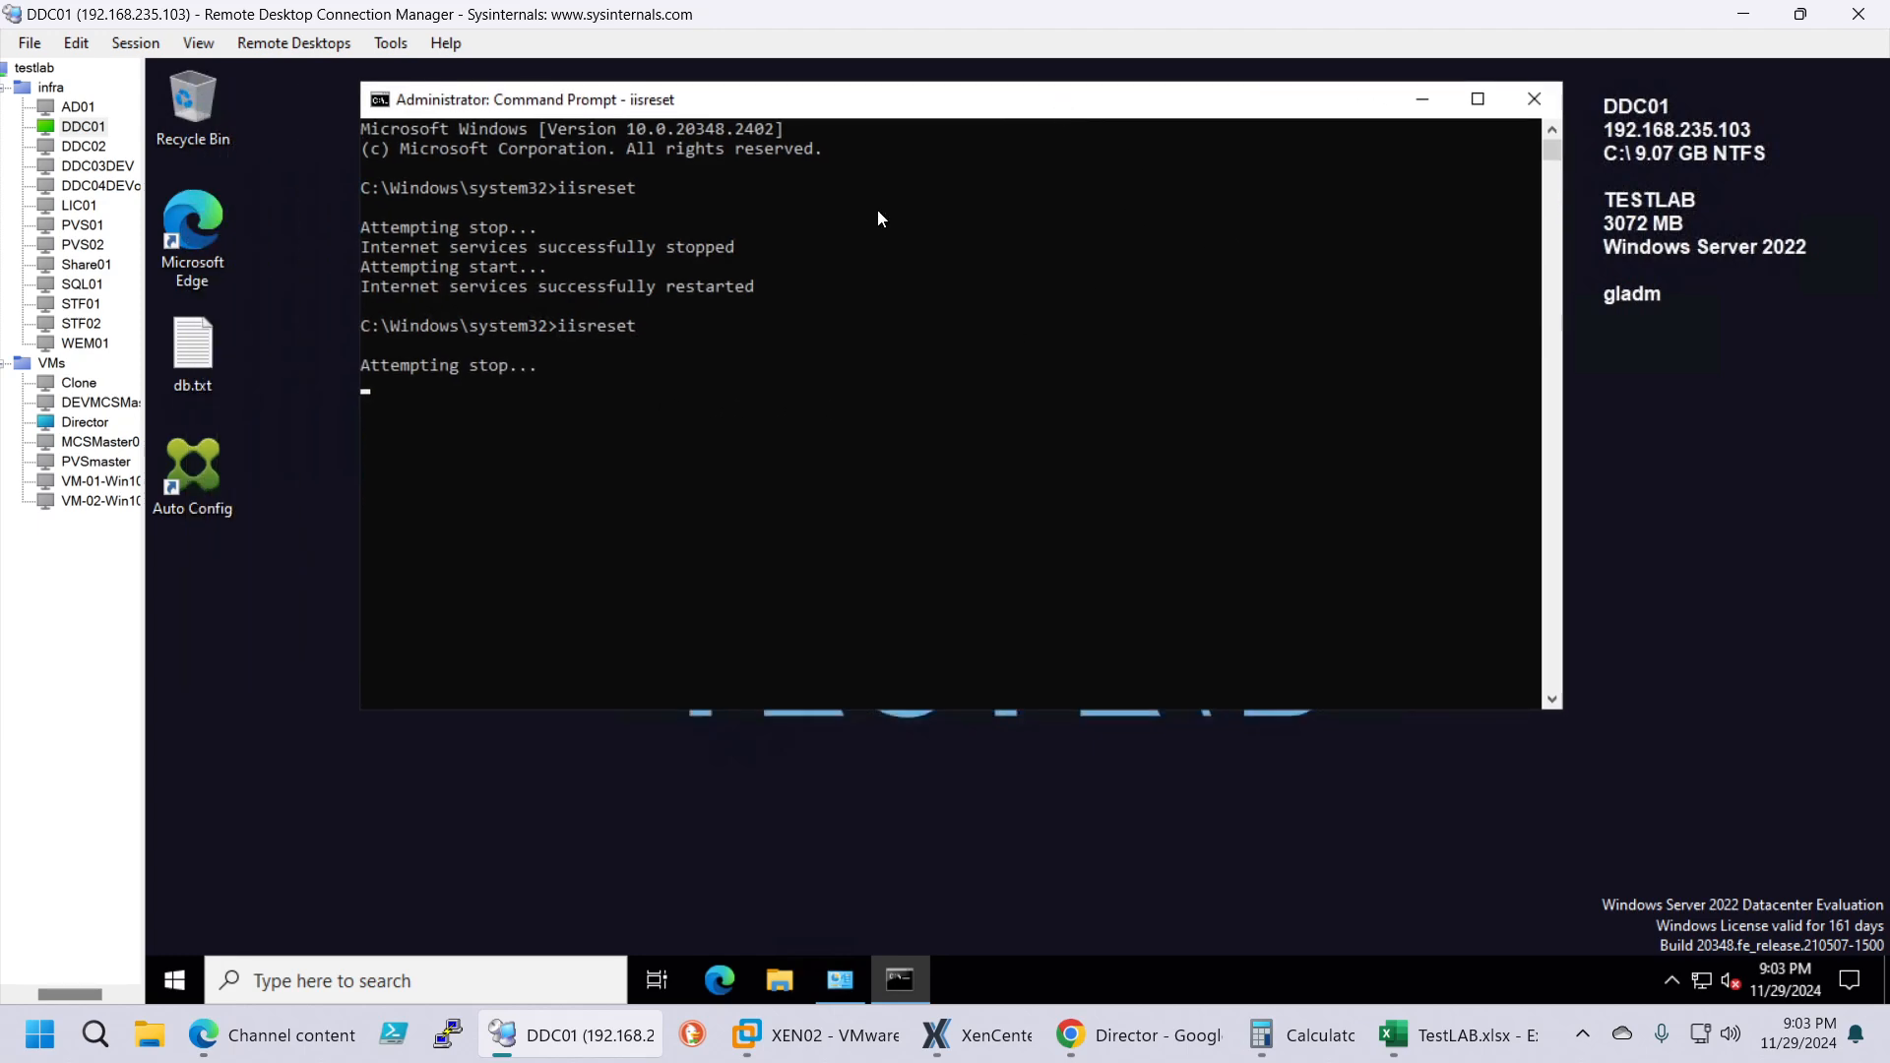